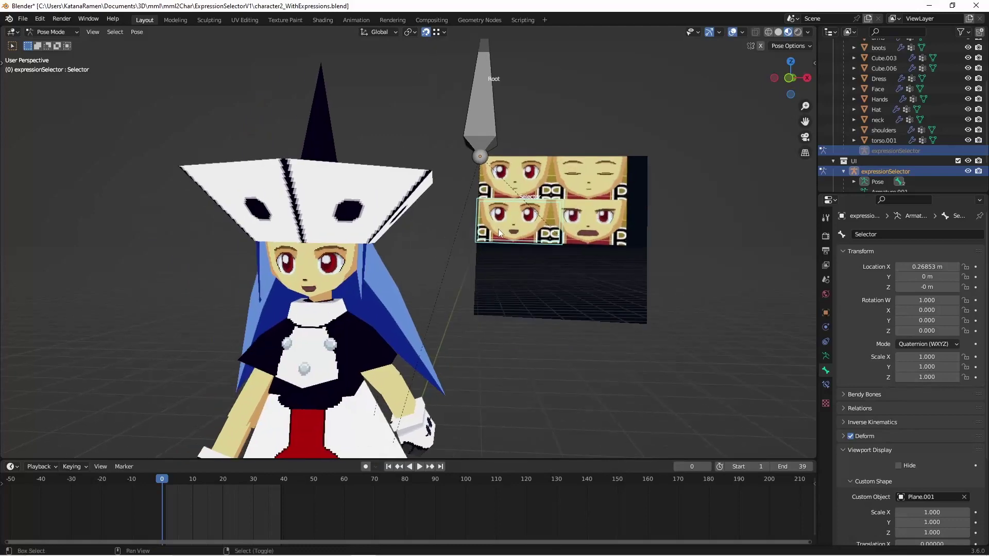
Test the Selector bone by moving it across the neutral, angry, closed-eye and open-mouth faces, finishing on the neutral face
key(g)
click(443, 178)
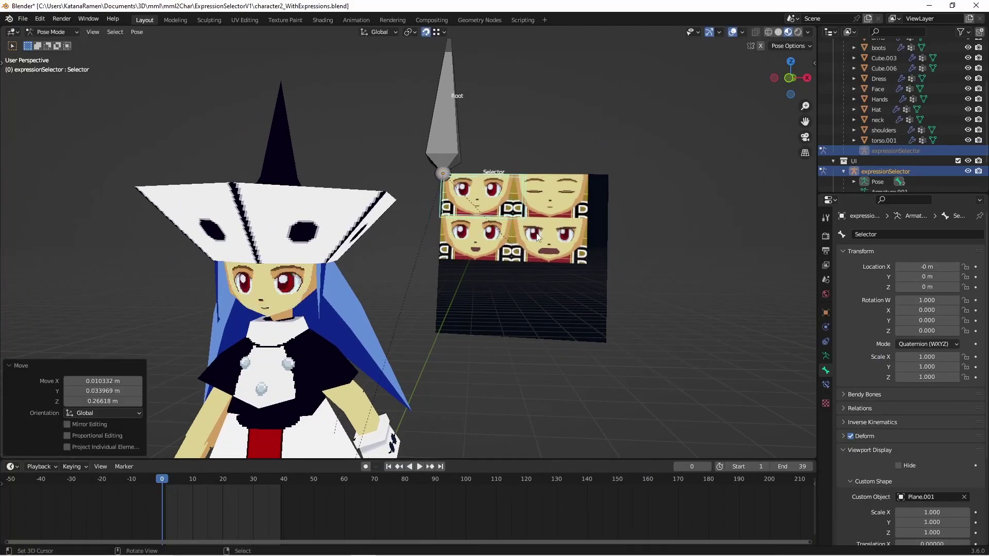
key(g)
click(519, 222)
key(g)
click(517, 178)
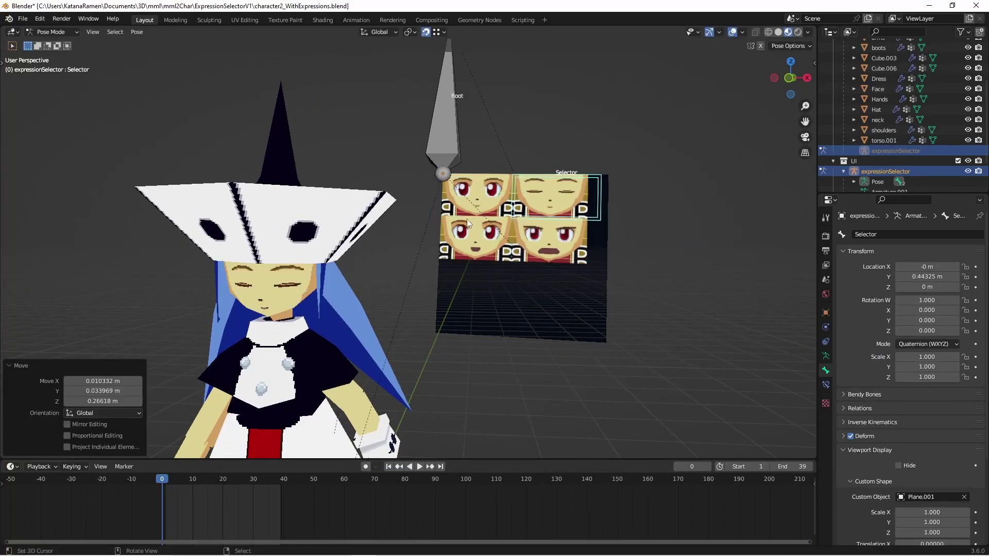
key(g)
click(446, 220)
key(g)
click(522, 222)
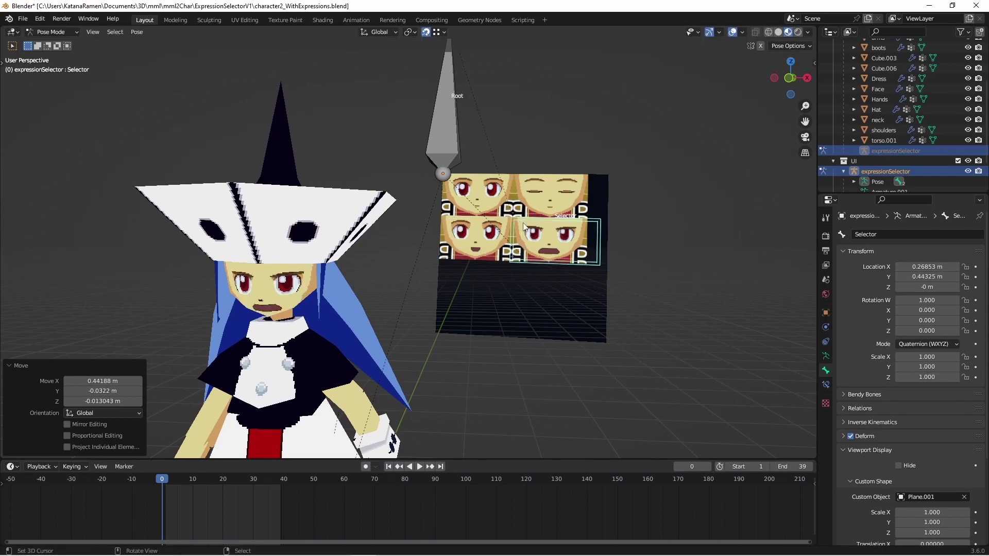
key(g)
click(519, 182)
key(g)
mouse_move(441, 178)
mouse_down()
mouse_move(466, 229)
mouse_move(509, 220)
mouse_move(515, 179)
mouse_move(493, 192)
mouse_move(447, 180)
mouse_up()
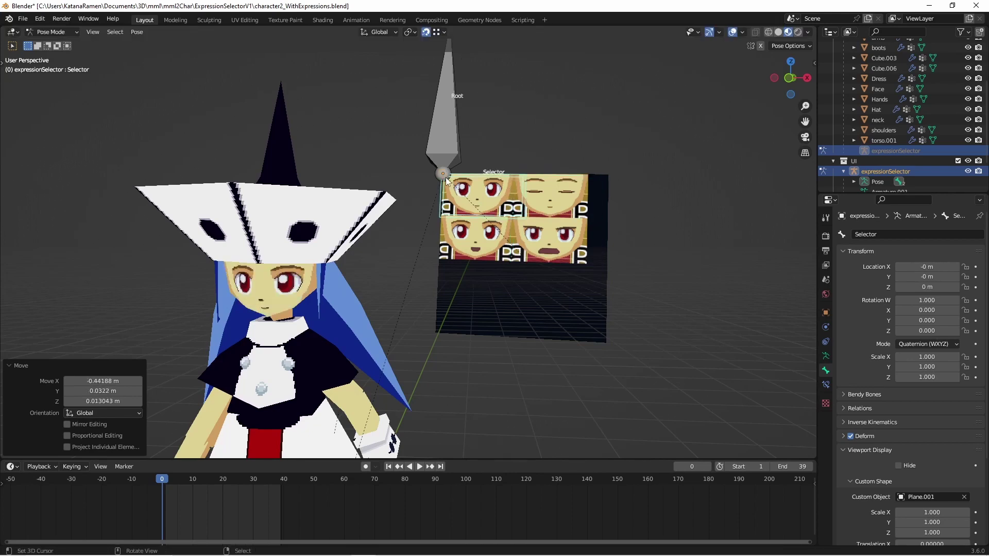
Move the Selector bone to the closed-eye face and return it to the neutral face
drag(450, 220, 511, 176)
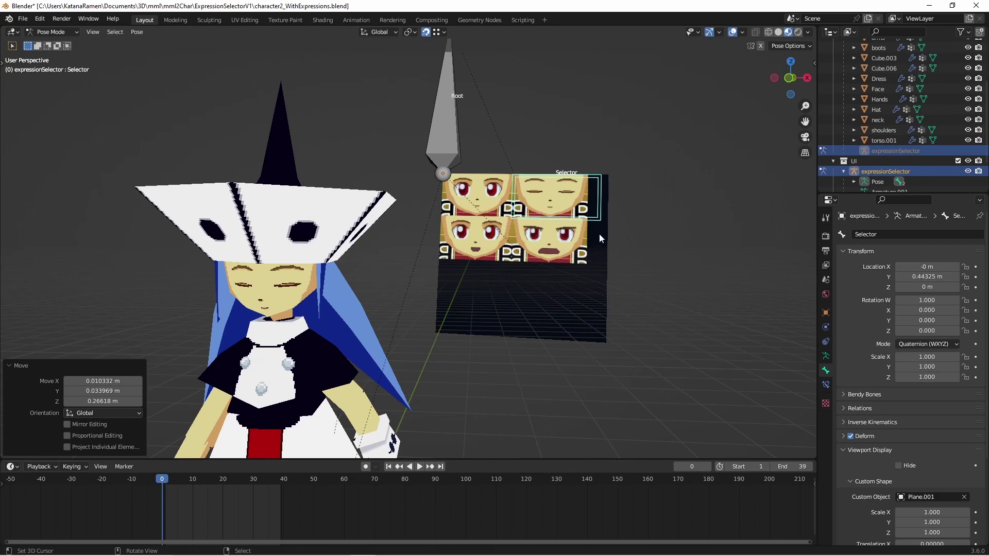
middle_drag(600, 235, 605, 234)
middle_drag(537, 208, 465, 229)
key(g)
click(443, 180)
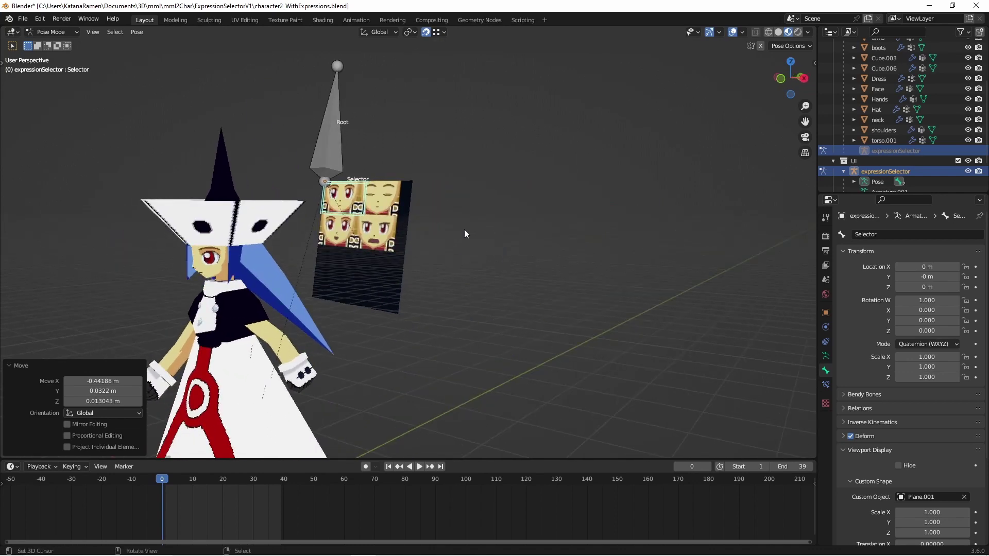
Switch the expressionSelector rig to Object Mode and try moving it
click(51, 32)
click(52, 42)
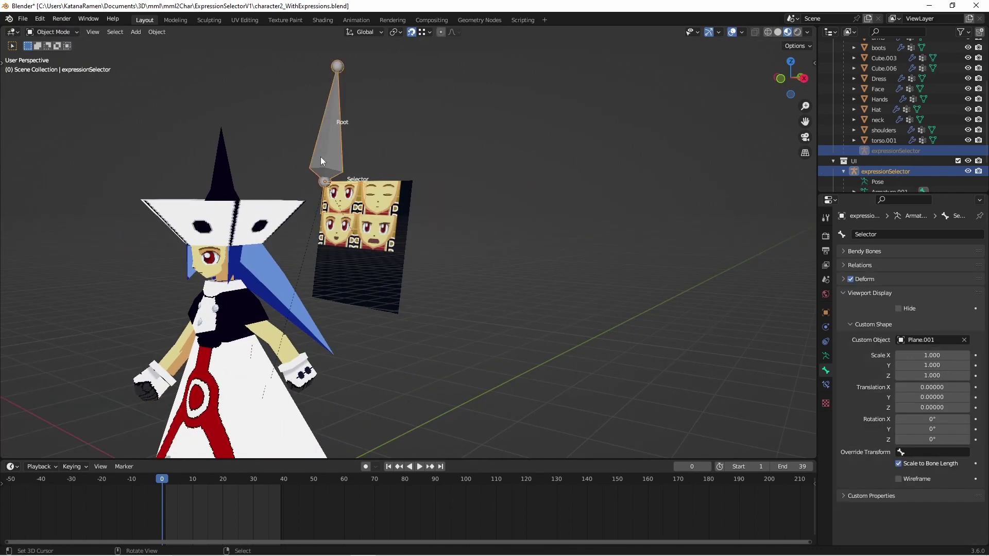
key(g)
right_click(412, 160)
scroll(390, 258, down, 3)
shift+middle_drag(271, 405, 430, 261)
click(364, 233)
scroll(376, 255, down, 2)
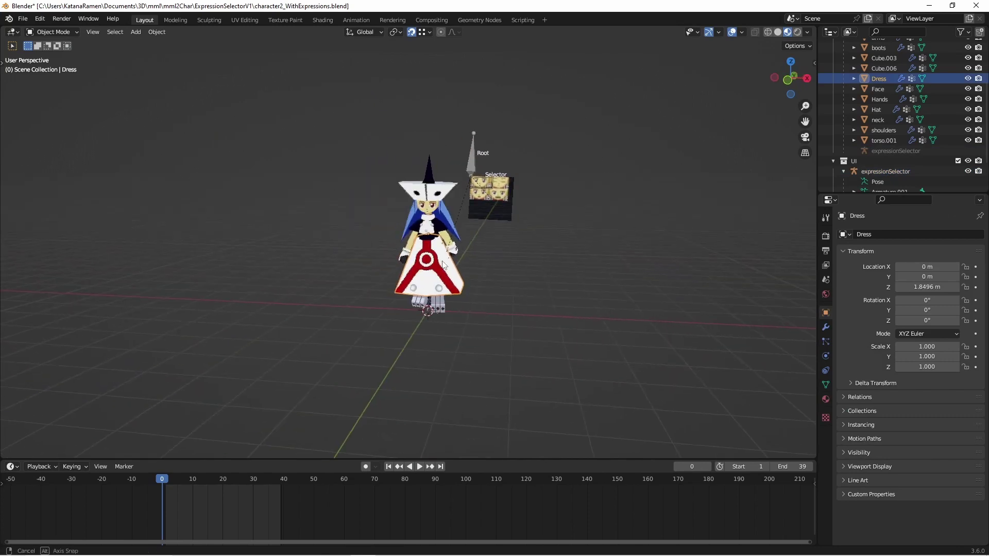
right_drag(426, 215, 434, 224)
right_click(432, 265)
key(ctrl+z)
key(ctrl+z)
right_click(429, 302)
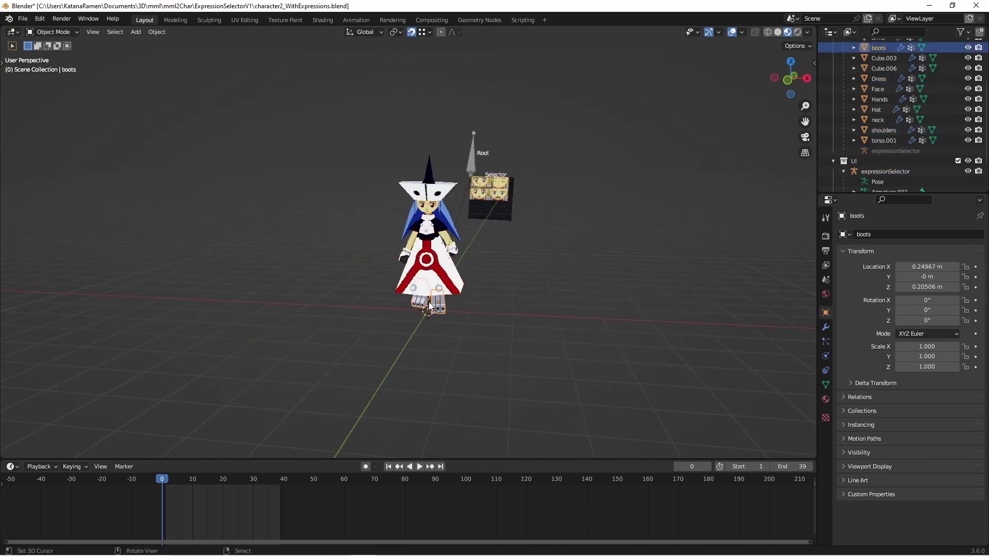
Try rotating the character's armature freely and about the global Z axis
right_click(426, 308)
key(r)
right_click(502, 225)
key(r)
key(z)
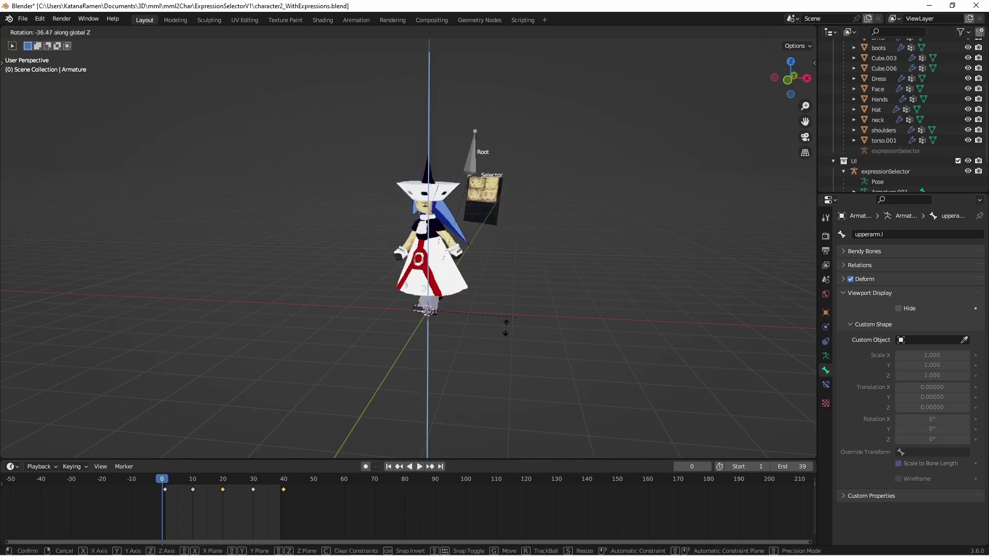
right_click(504, 245)
Move the character's armature along the ground plane by about 1.12 m in X and 10.05 m in Y
key(g)
key(shift+z)
click(656, 177)
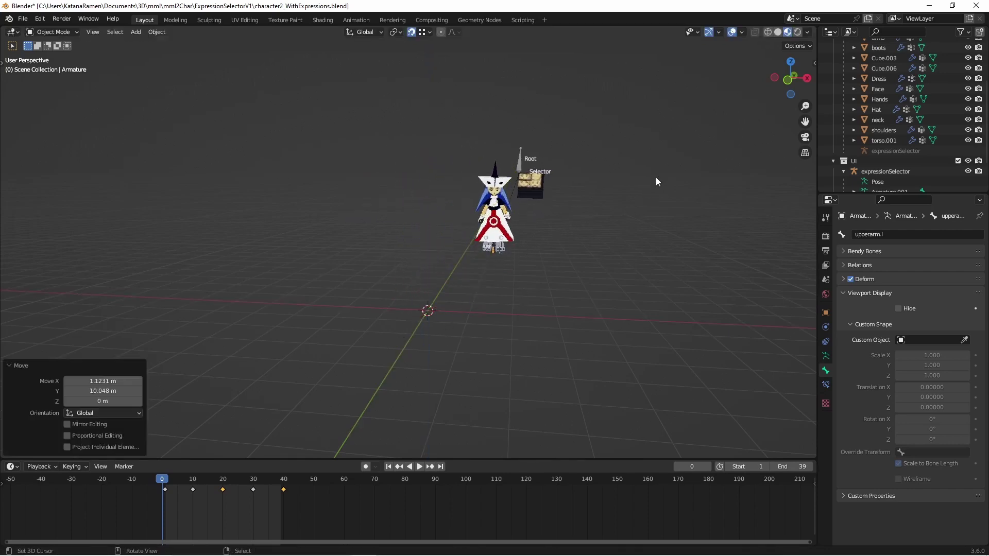
Put the expressionSelector rig in Pose Mode and move its Selector bone to the angry face
middle_drag(656, 178, 391, 260)
scroll(346, 283, up, 4)
click(353, 237)
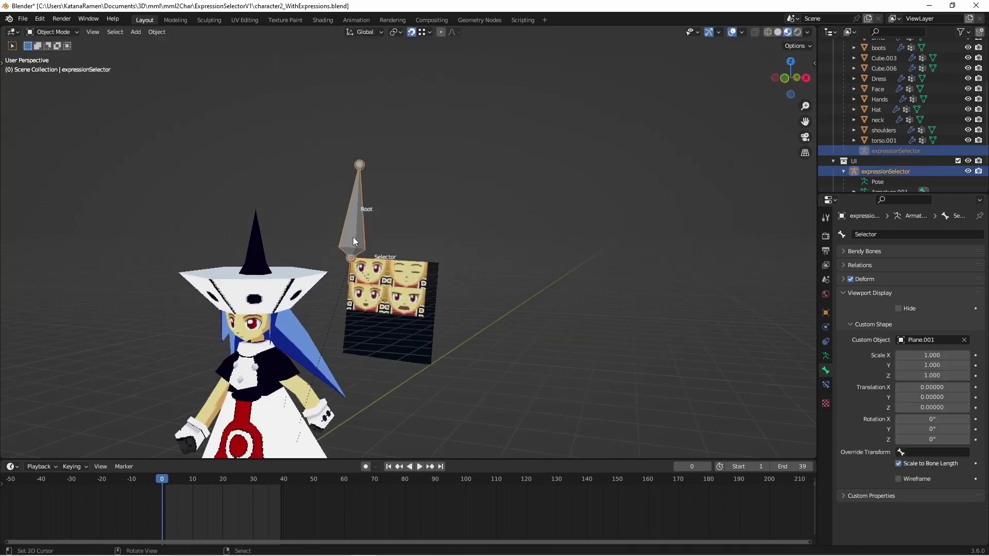
click(66, 67)
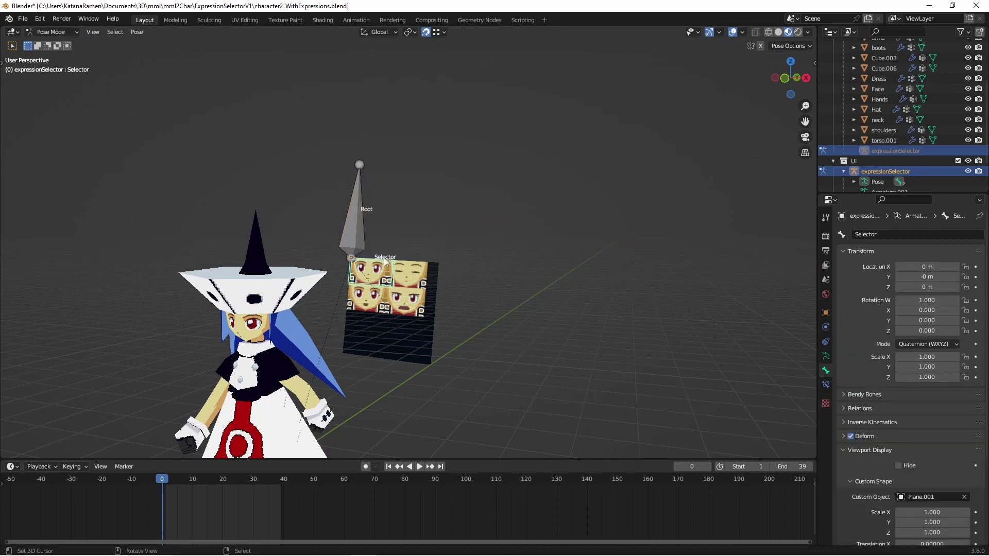
key(g)
click(424, 286)
middle_drag(361, 278, 412, 270)
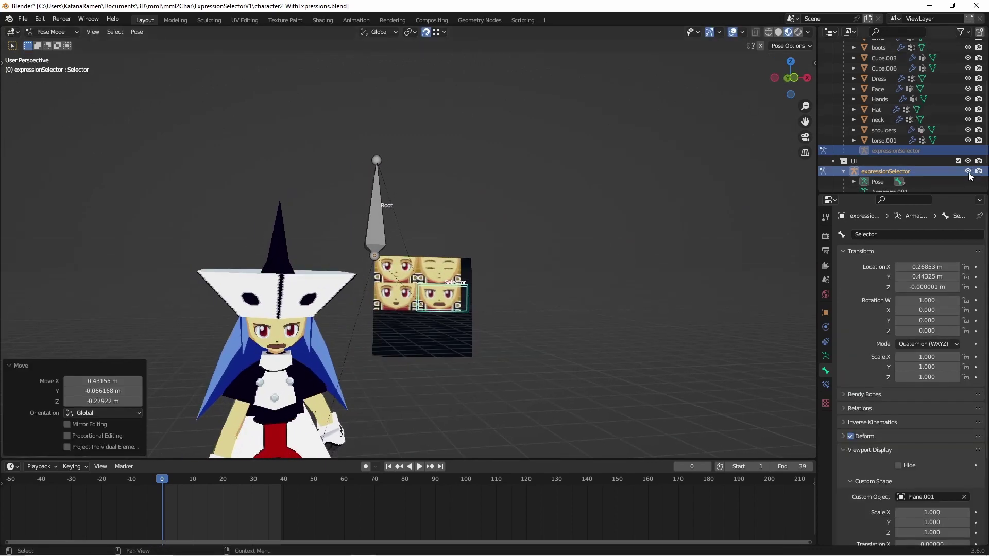
Exclude the UI collection from the view layer and include it again, twice
click(959, 161)
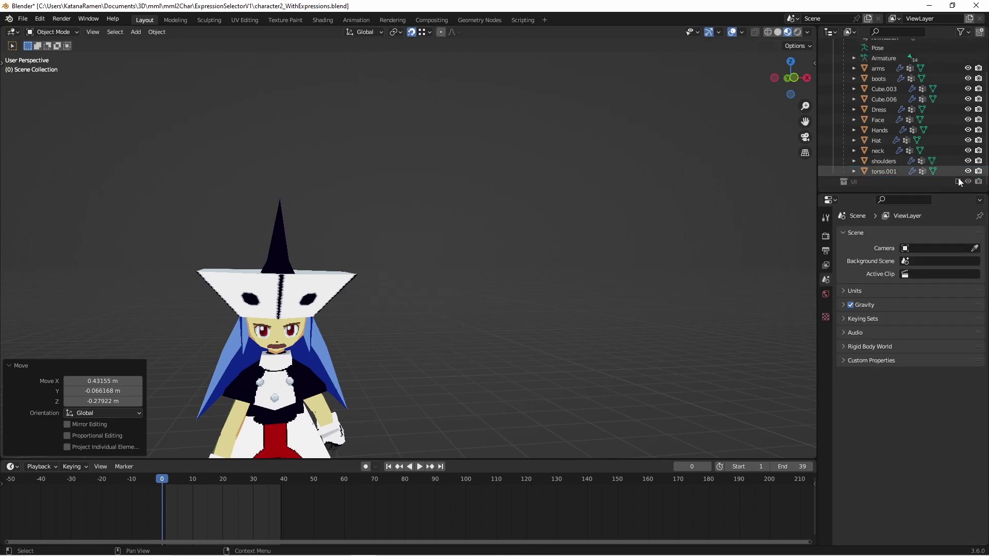
click(958, 182)
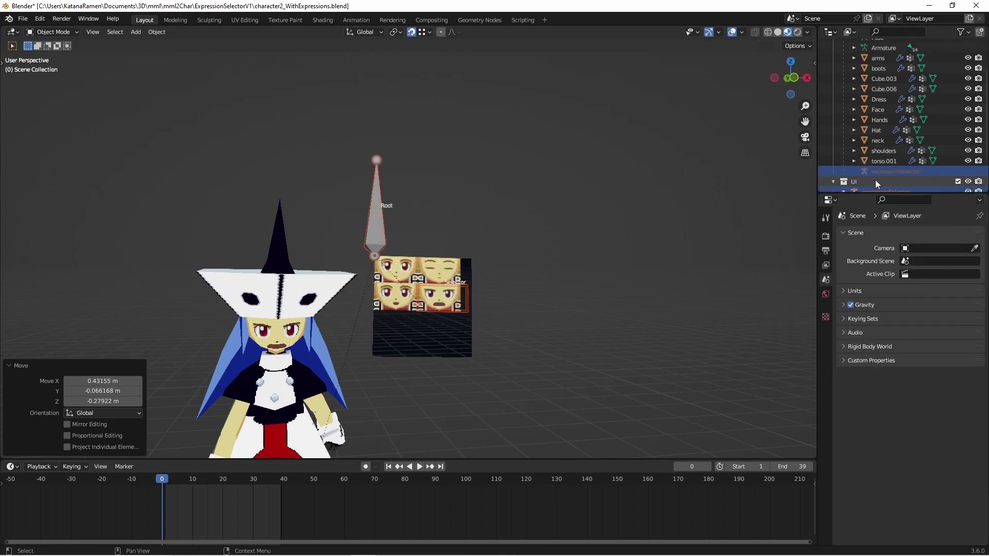
scroll(878, 175, up, 3)
scroll(883, 155, down, 6)
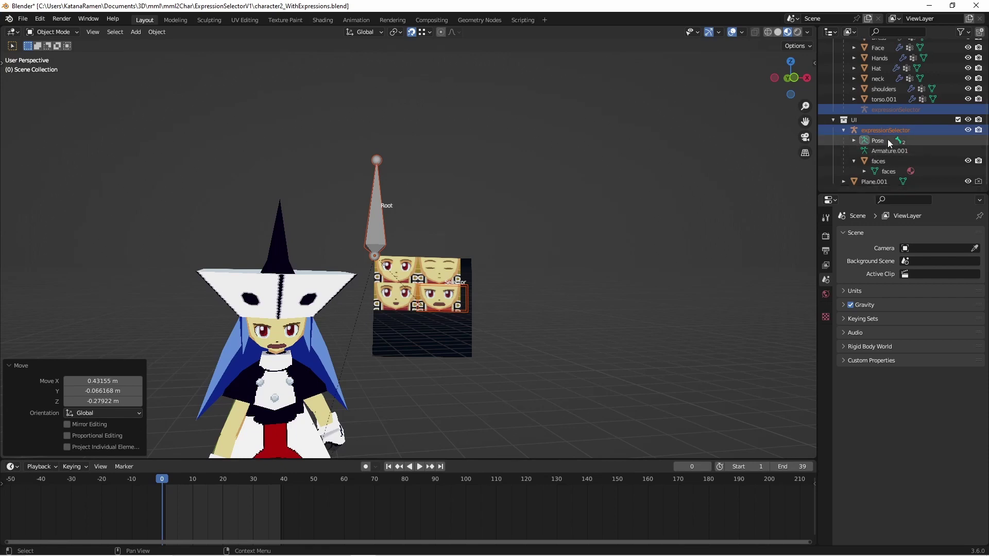
click(958, 120)
click(959, 181)
Undo the UI collection toggles, the Selector bone change and the character armature's move
scroll(536, 221, down, 4)
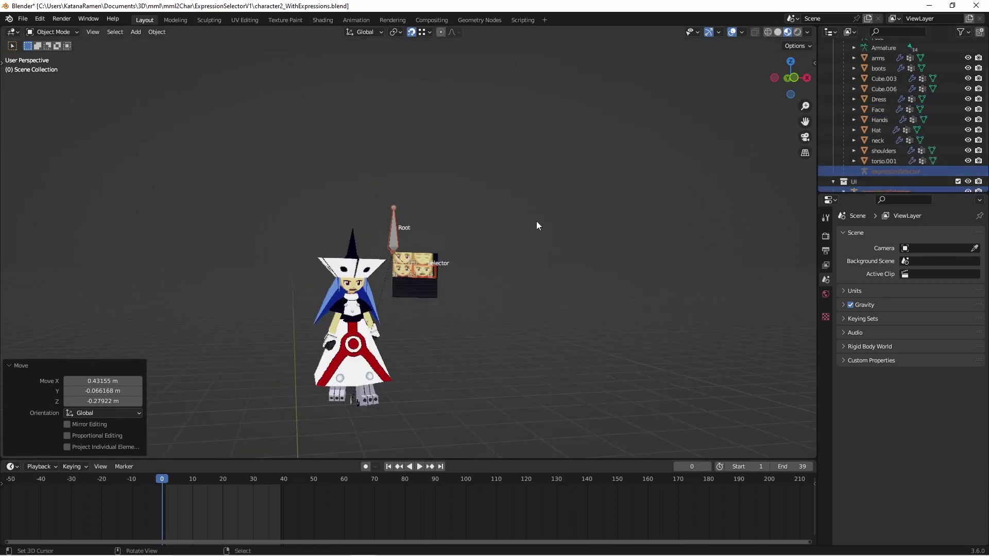
middle_drag(536, 221, 406, 299)
scroll(406, 298, down, 3)
key(ctrl+z)
key(ctrl+z)
key(ctrl+z)
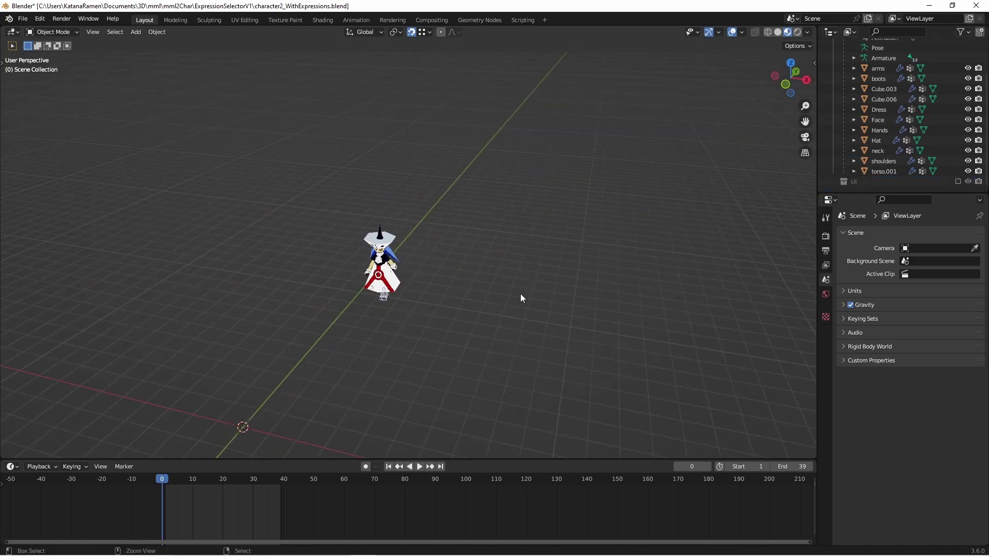
key(ctrl+z)
key(ctrl+z)
key(ctrl+z)
key(ctrl+z)
key(ctrl+z)
Select the expressionSelector rig, put it in Pose Mode and turn on Auto Keying
middle_drag(335, 310, 348, 311)
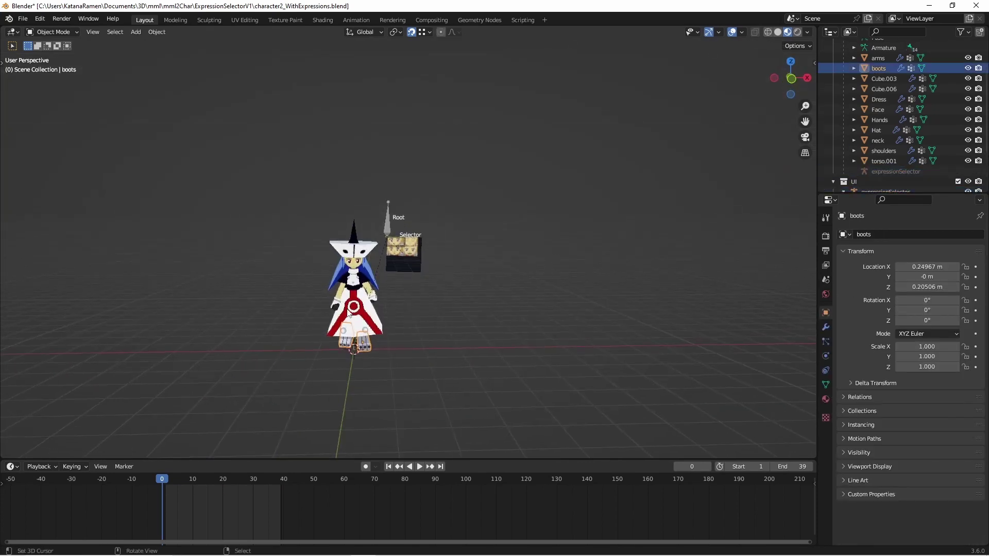
scroll(397, 253, up, 6)
scroll(361, 221, down, 2)
click(355, 217)
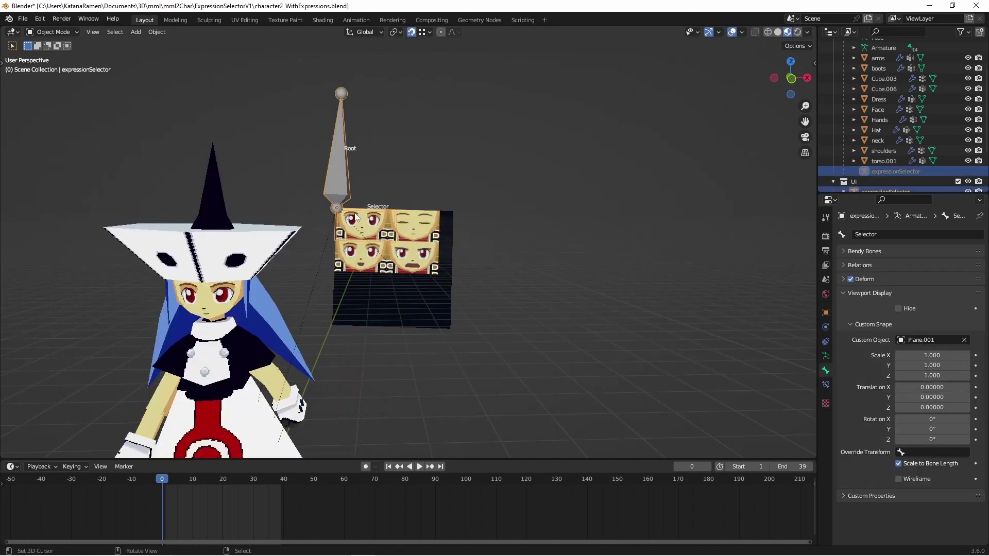
click(41, 34)
click(49, 61)
shift+middle_drag(346, 220, 454, 198)
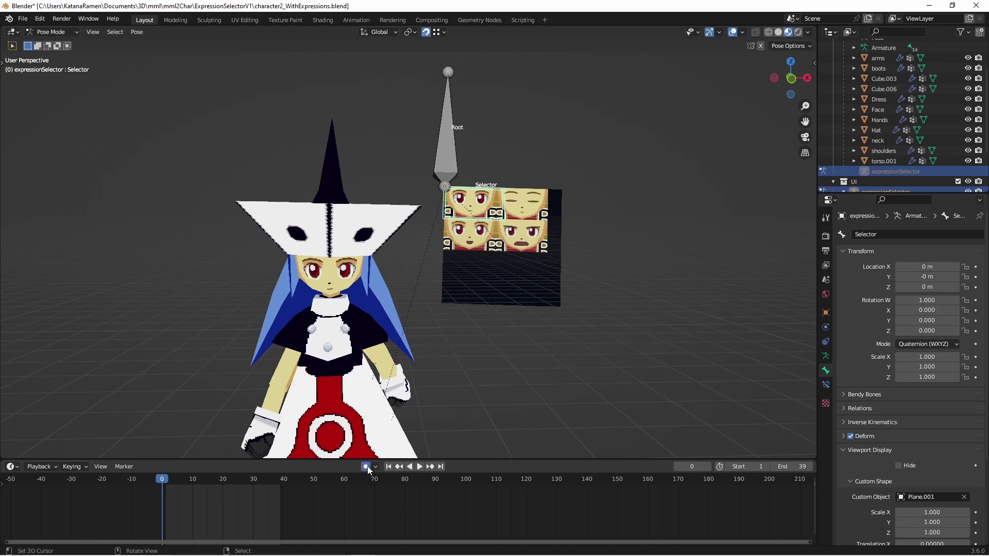
Key the Selector bone on the neutral face at frame 1
click(165, 492)
key(g)
click(448, 291)
Try the Selector bone on the closed-eye face at frame 1 and return it to the neutral face
middle_drag(471, 200, 456, 199)
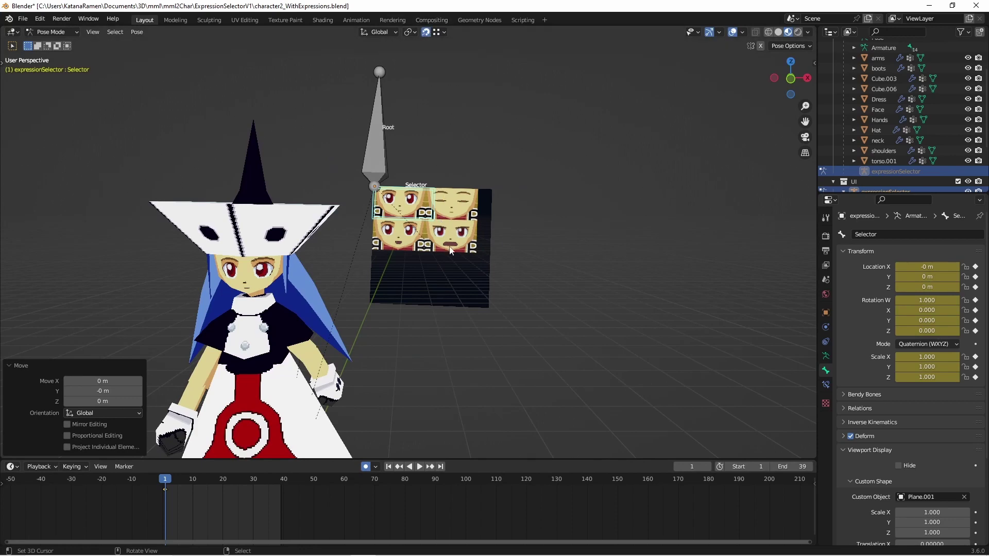
middle_drag(458, 205, 458, 207)
key(g)
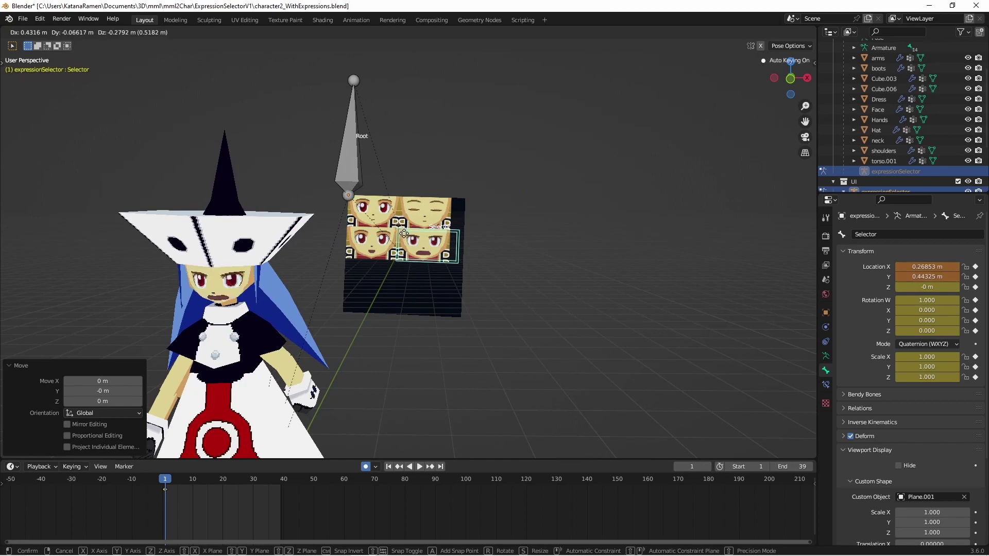
click(407, 204)
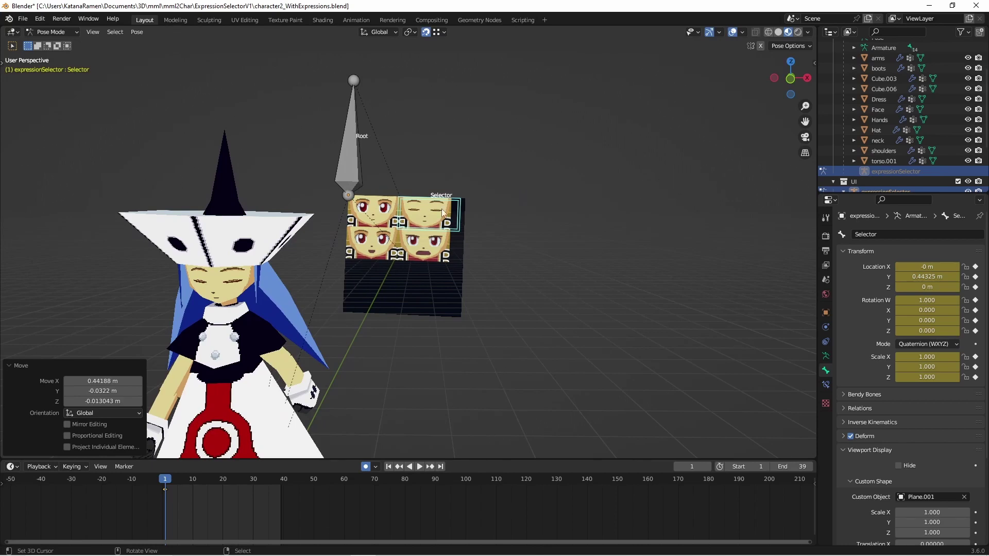
key(g)
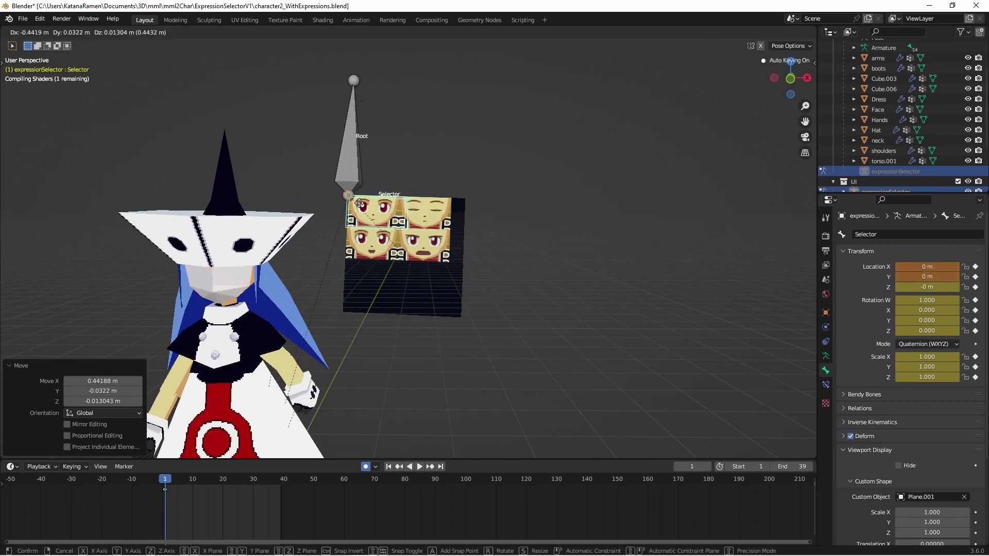
click(338, 206)
Key the Selector bone on the closed-eye face at frame 12 and on the neutral face at frame 18
click(198, 499)
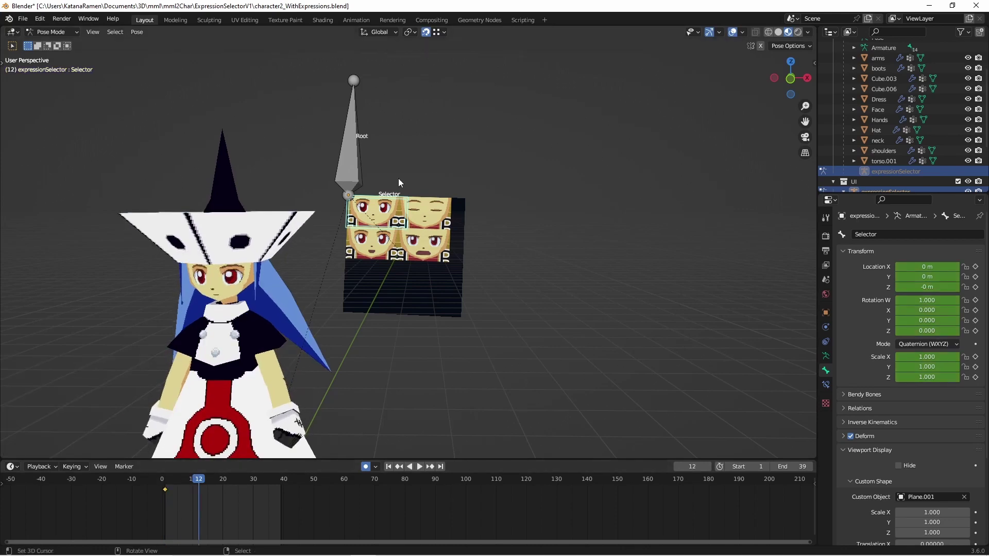
click(404, 205)
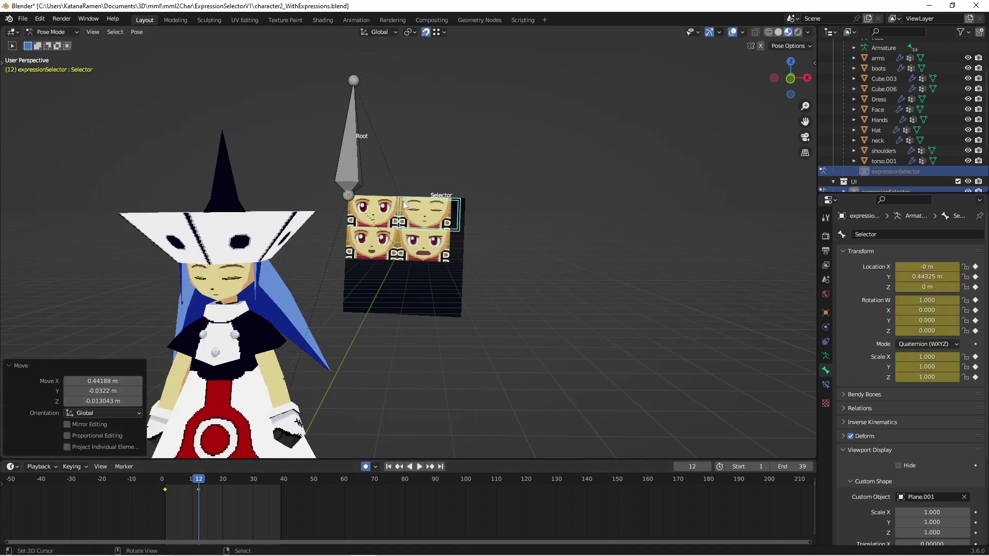
click(217, 508)
key(g)
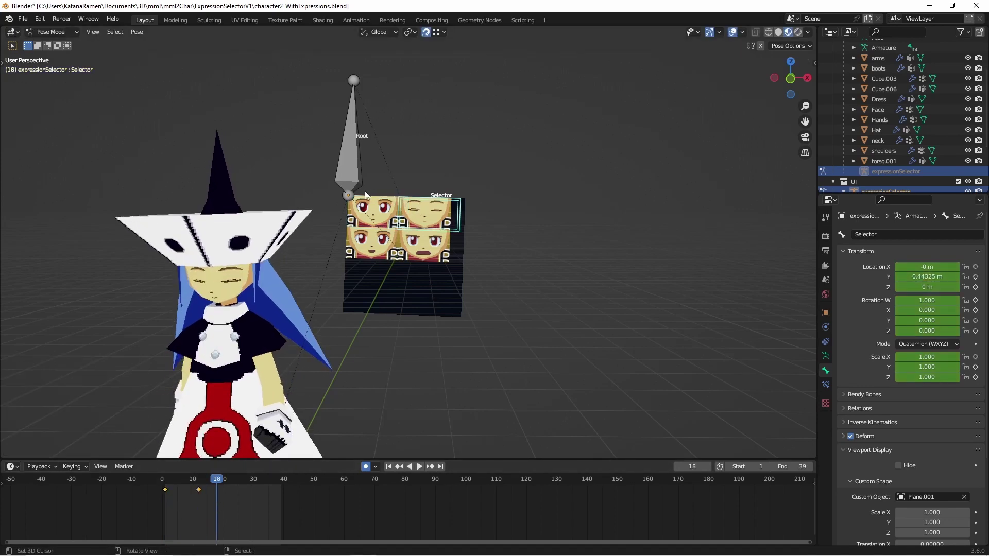
click(350, 204)
Key the Selector bone on the open-mouth face at frame 33
click(262, 518)
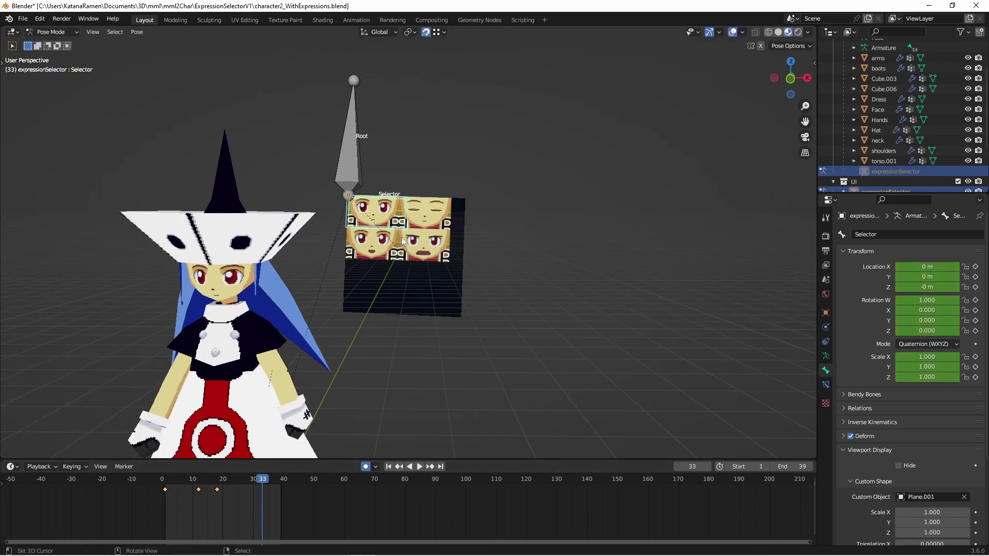
key(g)
click(351, 233)
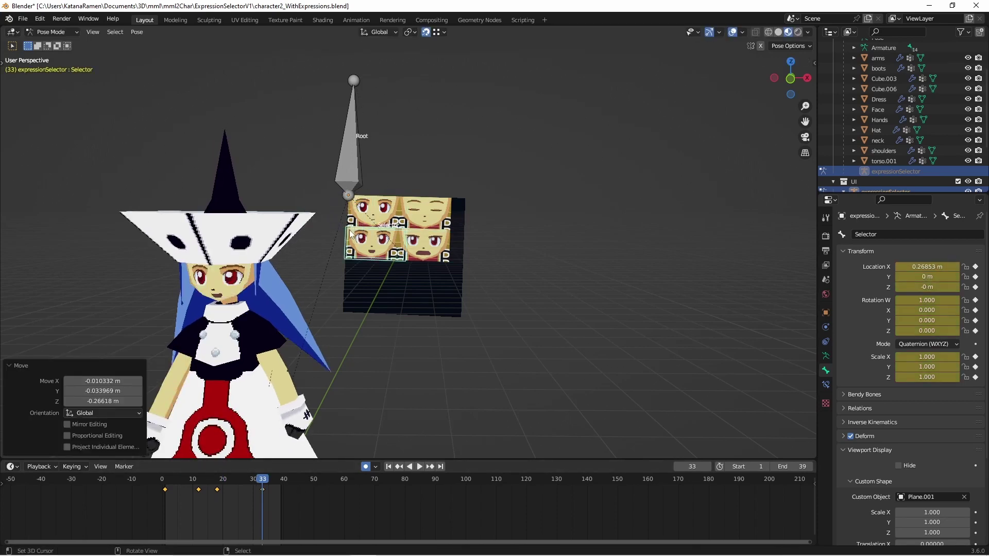
Play back the animation to check the keyed facial expressions
click(144, 510)
click(420, 467)
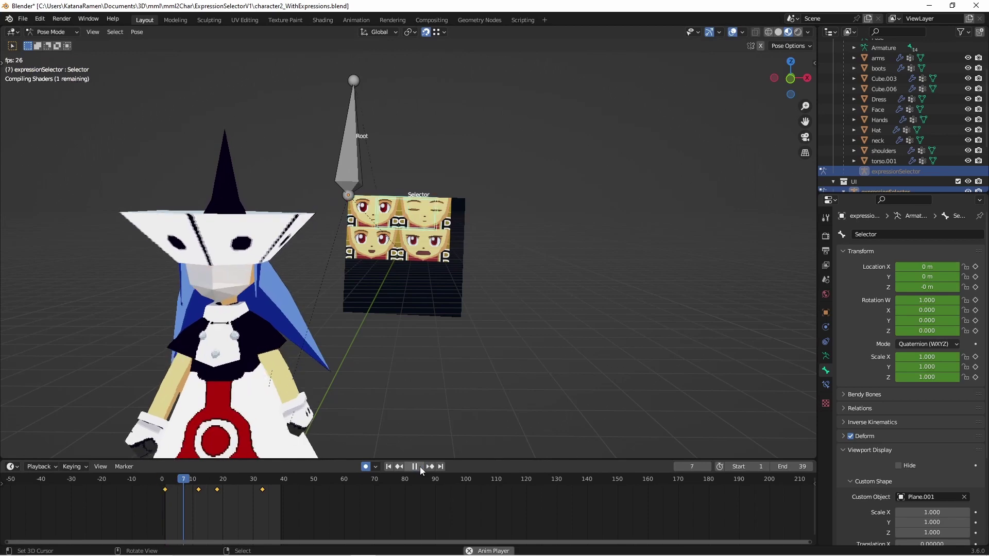
click(413, 467)
Scrub between the first two keyframes to examine how the Selector bone travels over the face grid
drag(191, 499, 181, 500)
scroll(361, 201, up, 4)
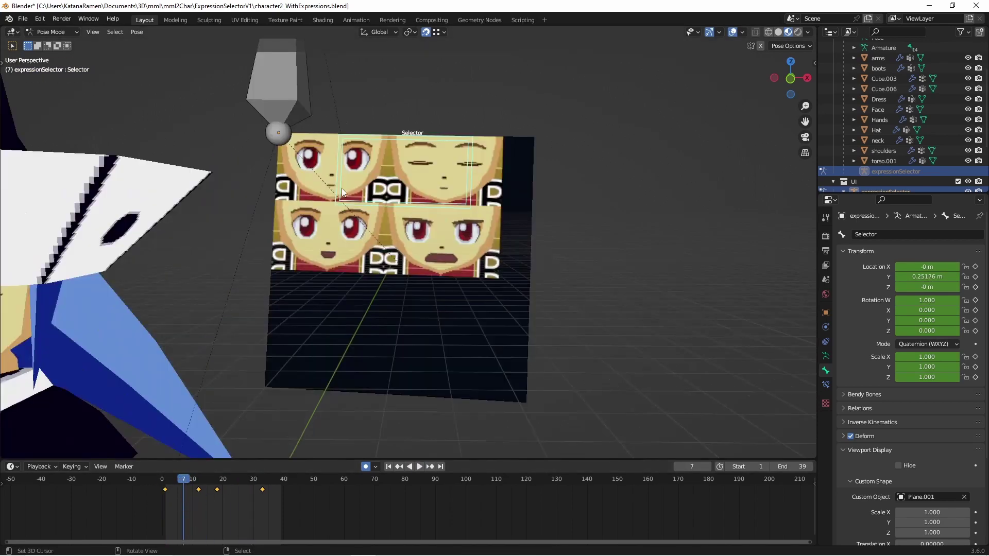
key(space)
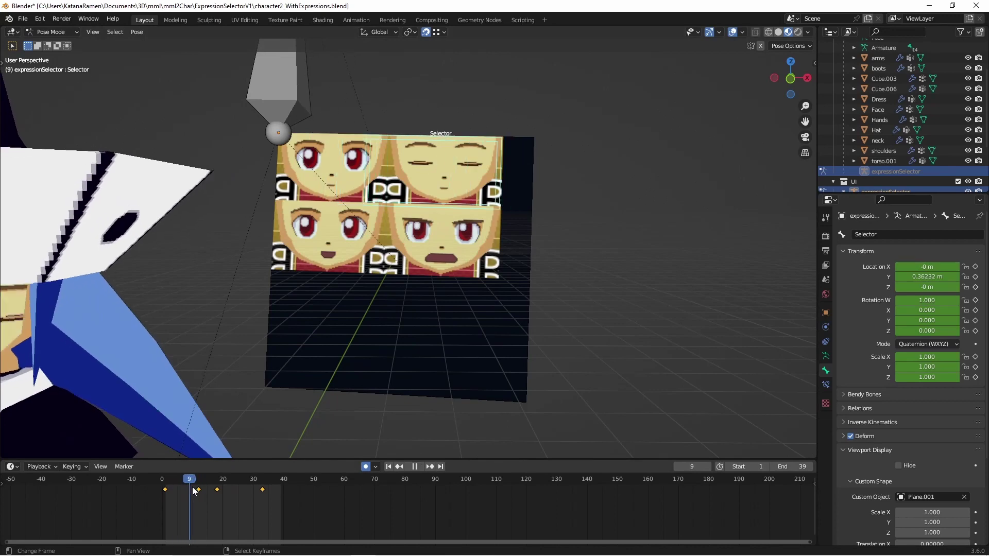
mouse_move(188, 484)
mouse_down()
mouse_move(200, 485)
mouse_move(175, 489)
mouse_up()
key(space)
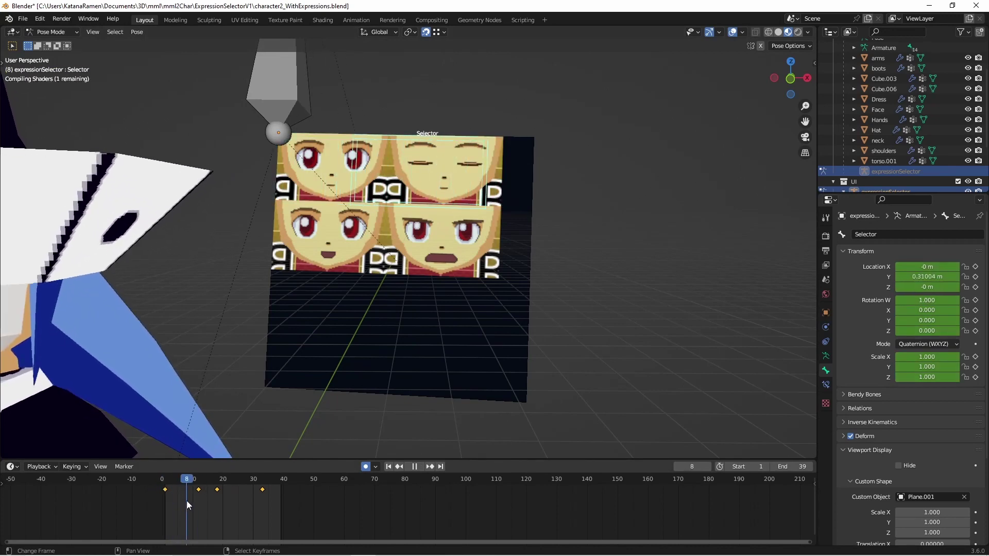
Go to the Animation workspace and show the Selector bone's F-curves in a Graph Editor instead of the main 3D viewport
scroll(312, 113, down, 5)
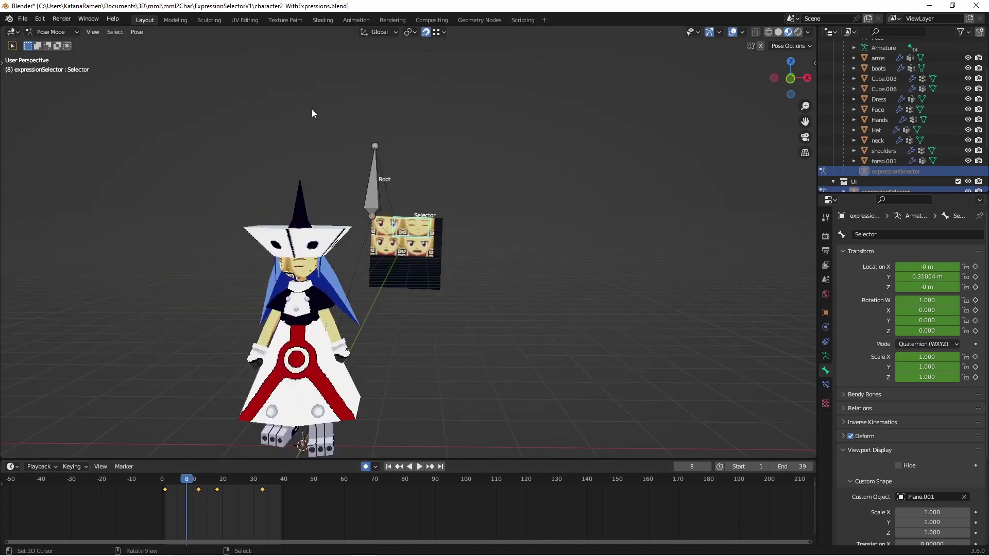
click(355, 20)
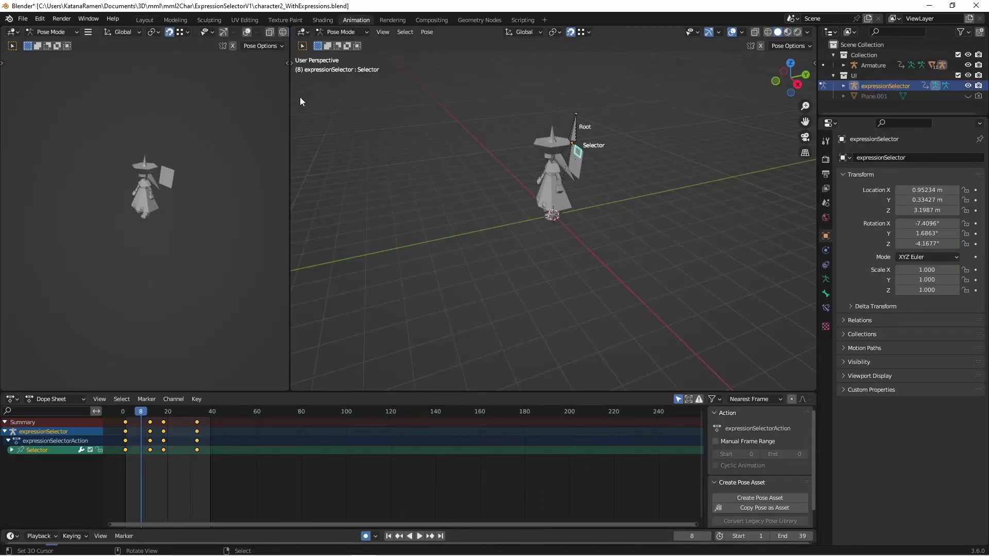
click(13, 32)
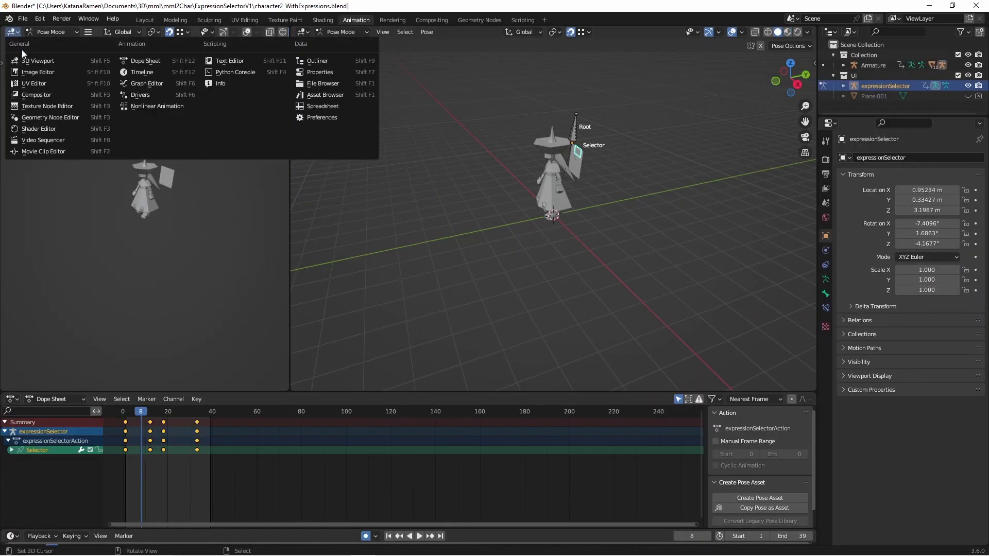
click(309, 31)
click(440, 86)
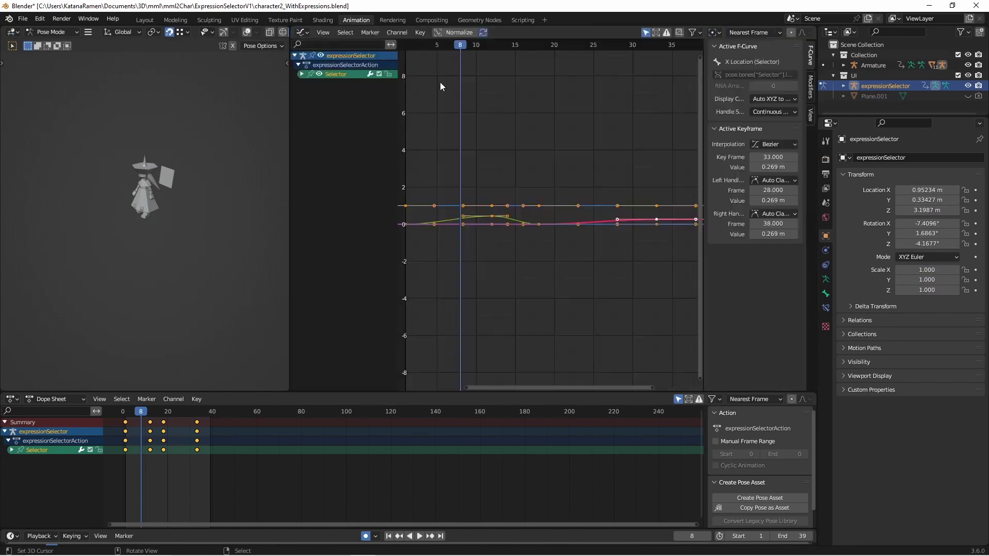
Set the interpolation of all the Selector bone's keyframes to Constant
ctrl+middle_drag(529, 205, 538, 189)
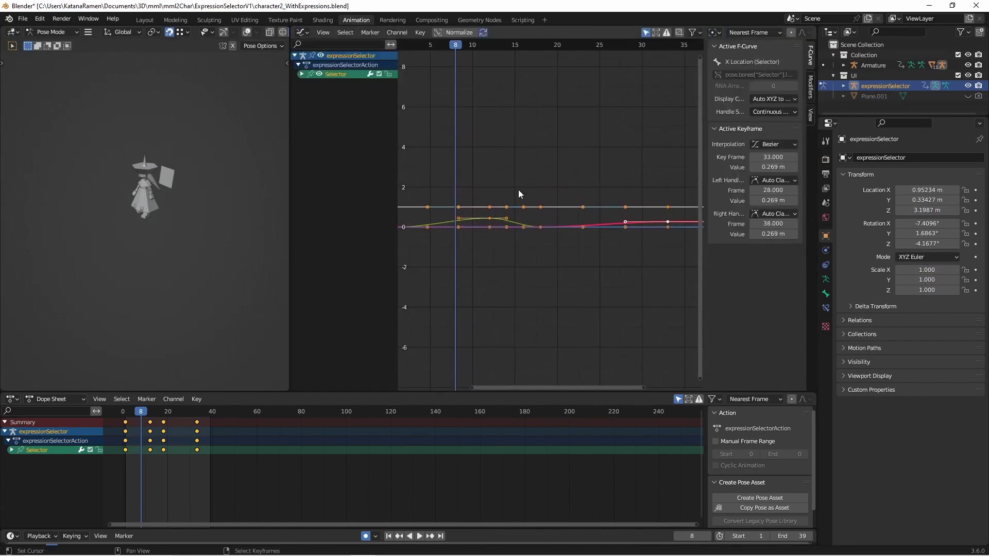
key(t)
click(526, 190)
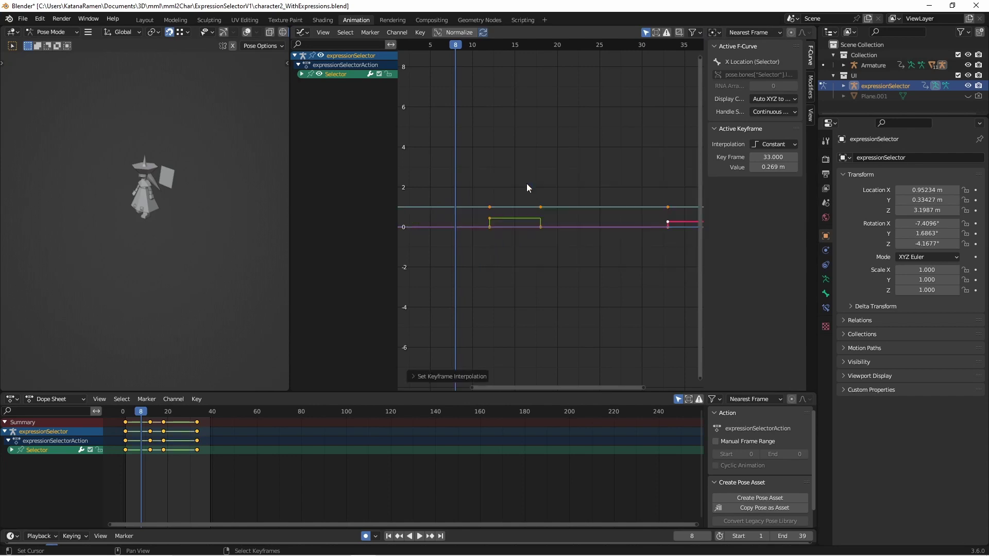
Return to the Layout workspace and scrub the timeline to frame 17 to check the expression changes
click(148, 21)
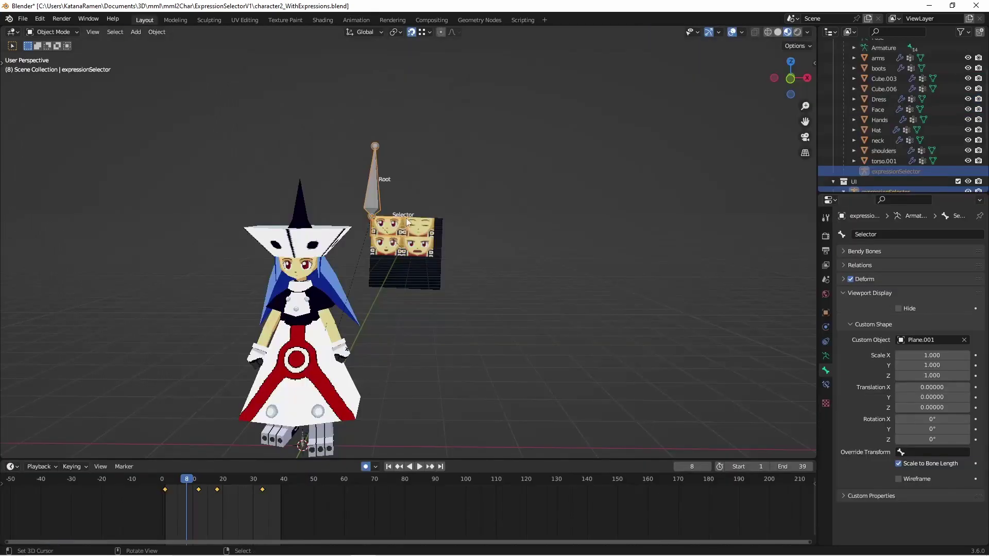
scroll(373, 203, up, 7)
scroll(373, 203, down, 4)
click(178, 506)
key(space)
drag(178, 505, 214, 494)
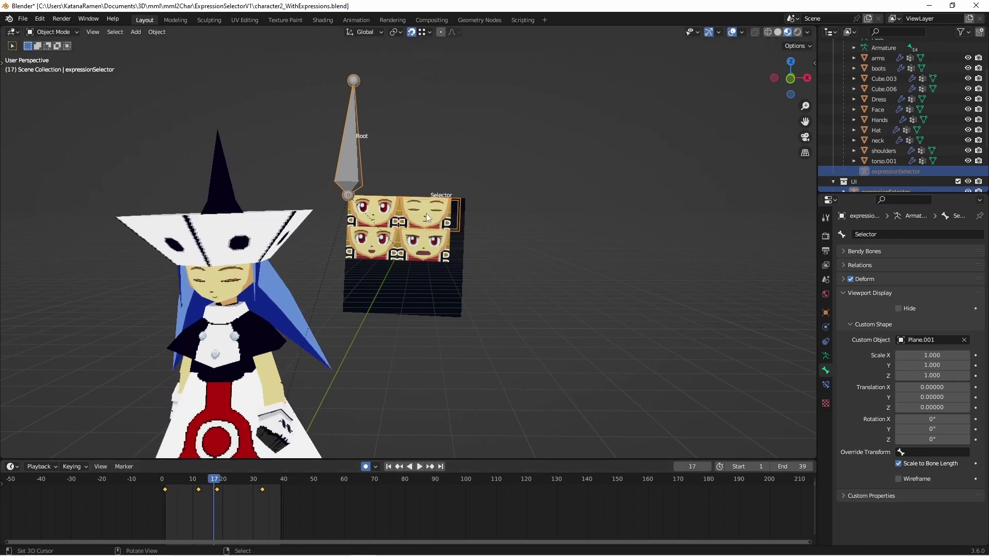
Put the expressionSelector armature in Pose Mode and scrub to frame 31 to examine how the Selector bone moves between faces
scroll(204, 512, up, 1)
scroll(414, 172, up, 3)
click(71, 35)
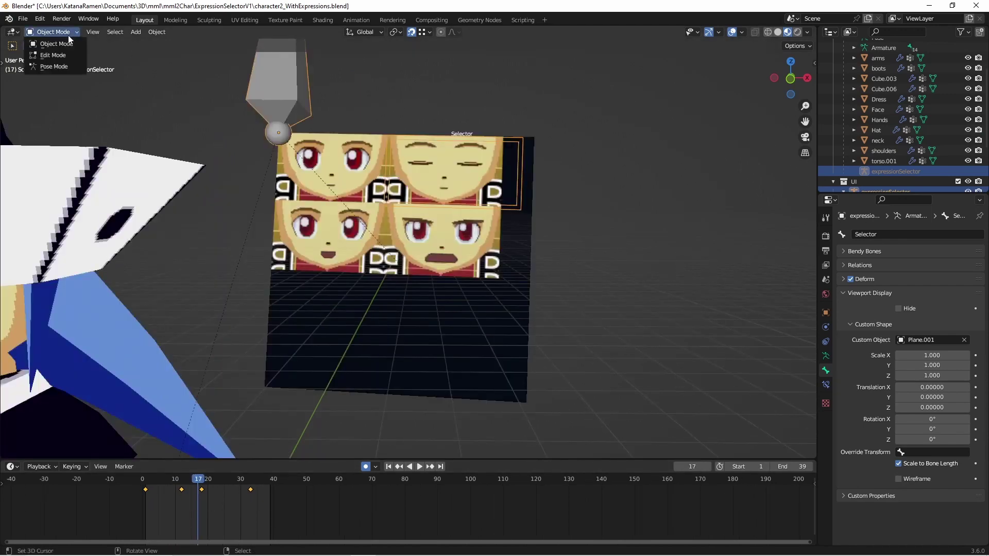
click(61, 67)
drag(157, 525, 216, 485)
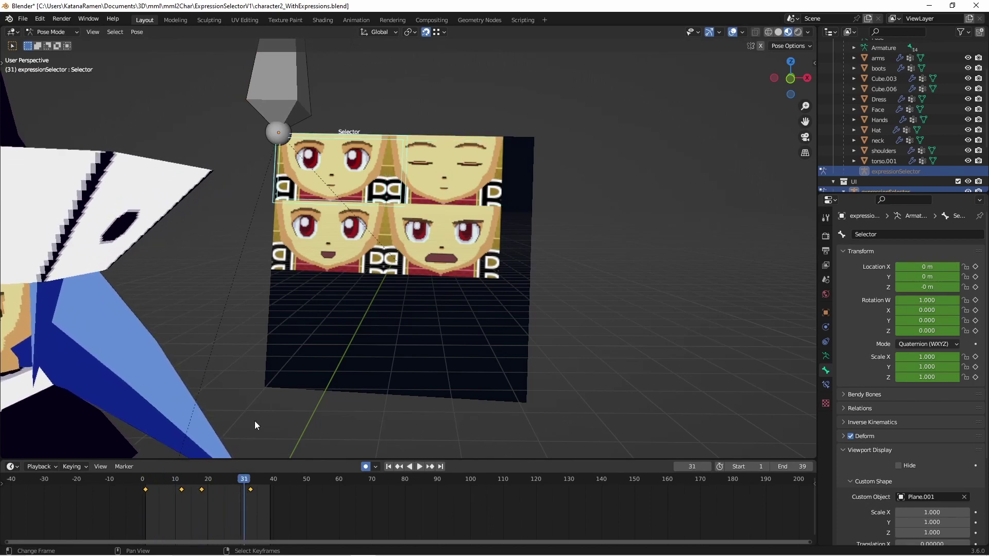
key(space)
Play the animation from the start to review the character's expressions, stop it, and scrub to frame 24
scroll(318, 363, down, 3)
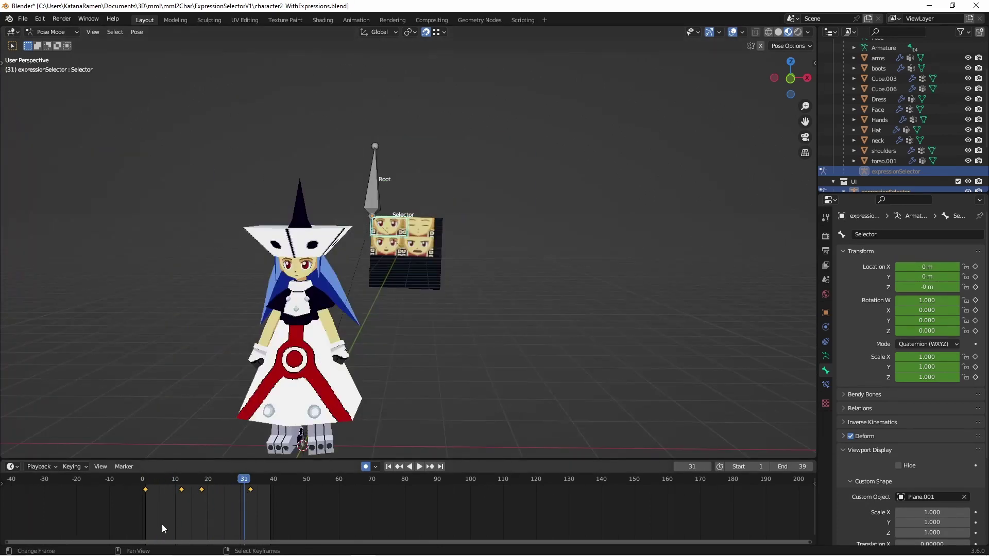
drag(163, 528, 142, 515)
click(420, 467)
scroll(456, 309, up, 3)
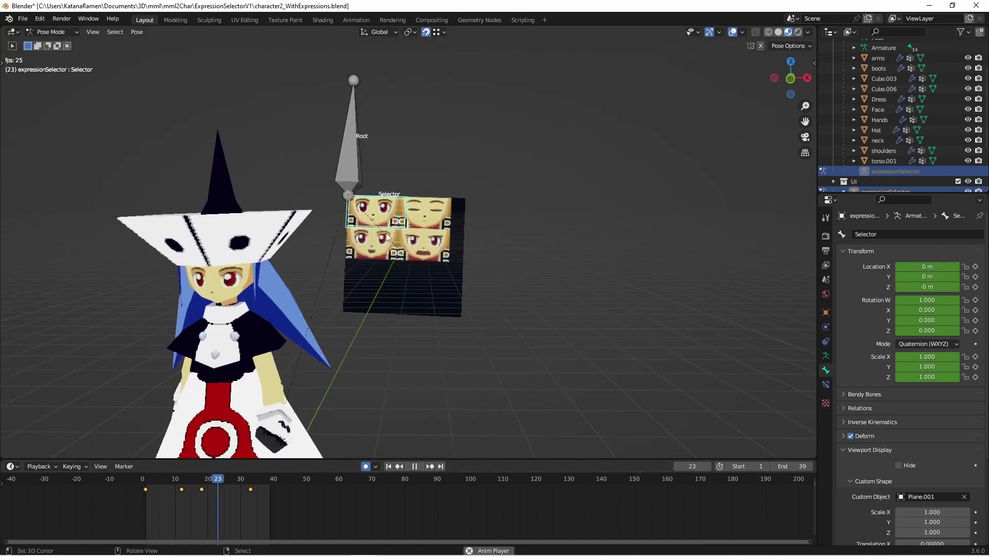
shift+middle_drag(456, 308, 525, 257)
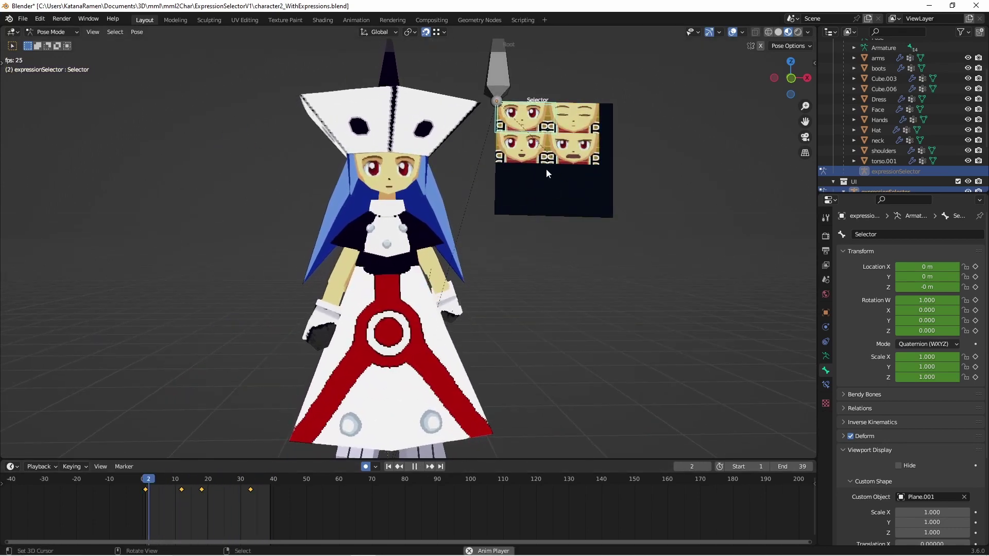
middle_drag(604, 175, 435, 252)
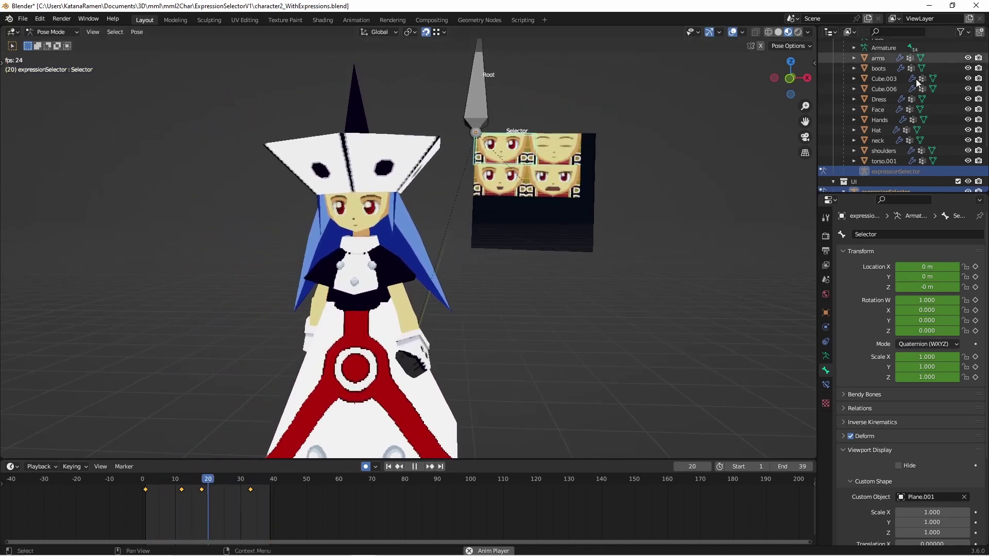
scroll(968, 120, down, 4)
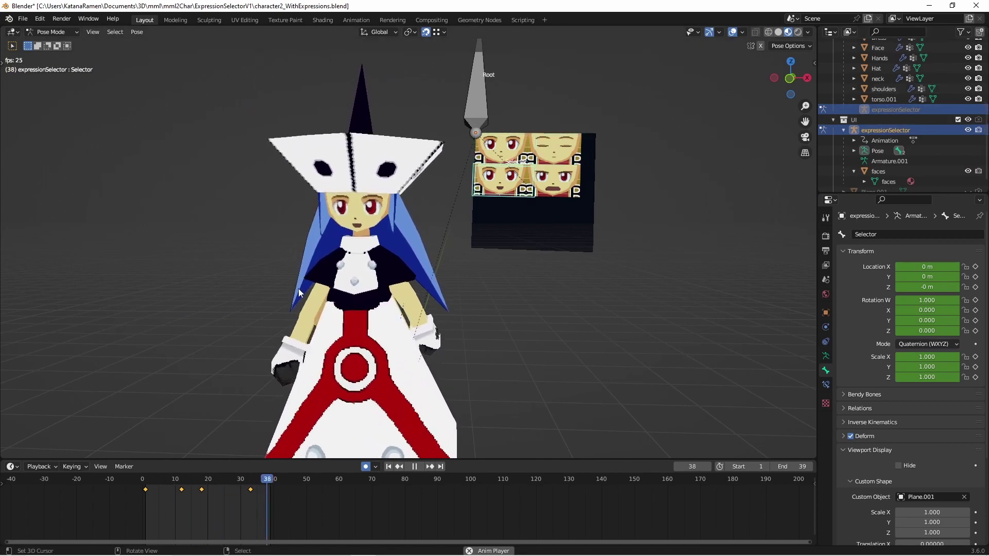
key(Escape)
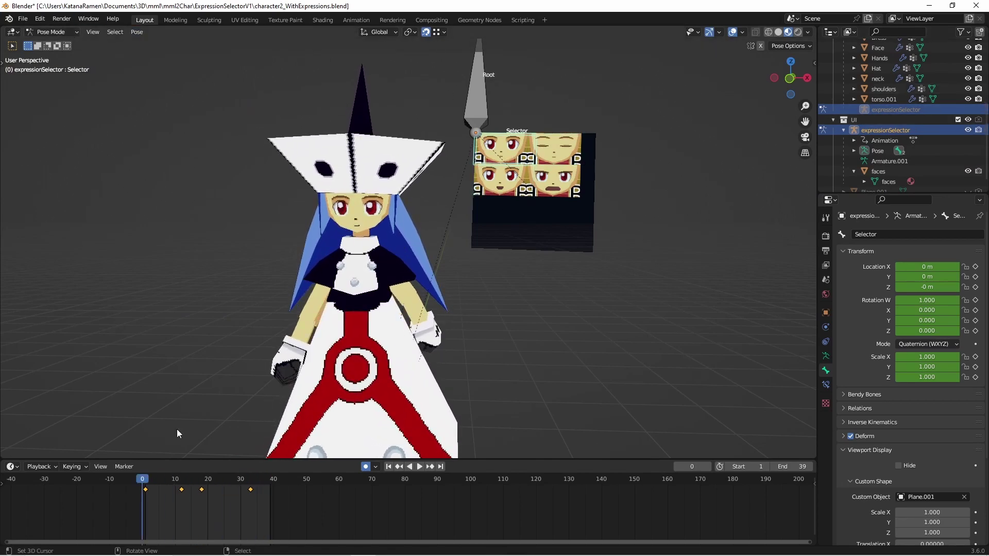
drag(155, 503, 221, 503)
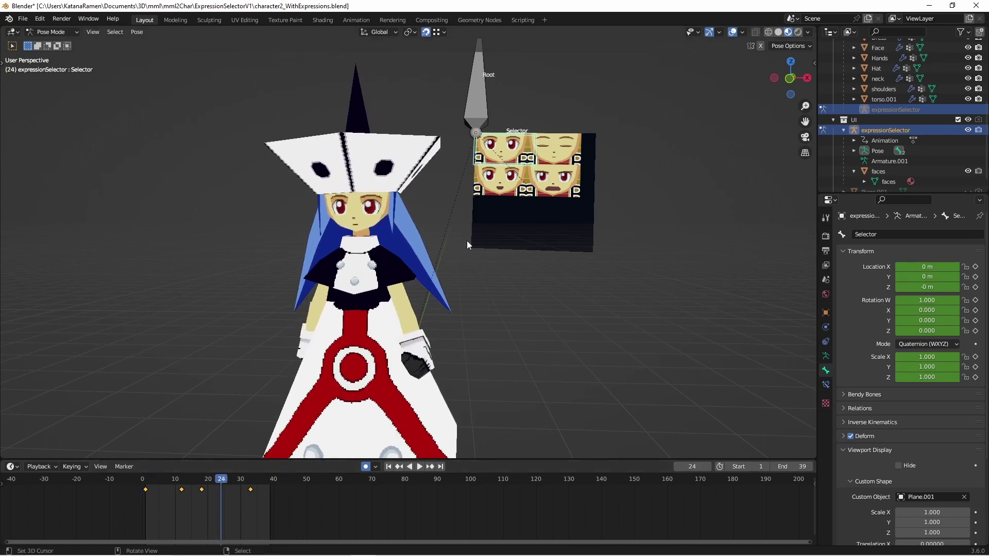
Switch to Object Mode and delete the expressionSelector armature and the faces plane
middle_drag(468, 244, 393, 148)
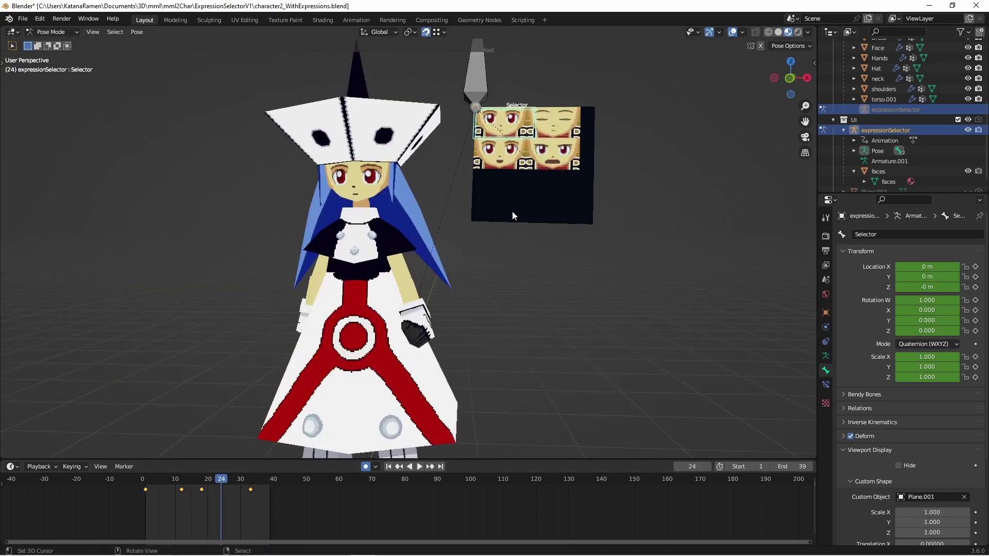
click(71, 44)
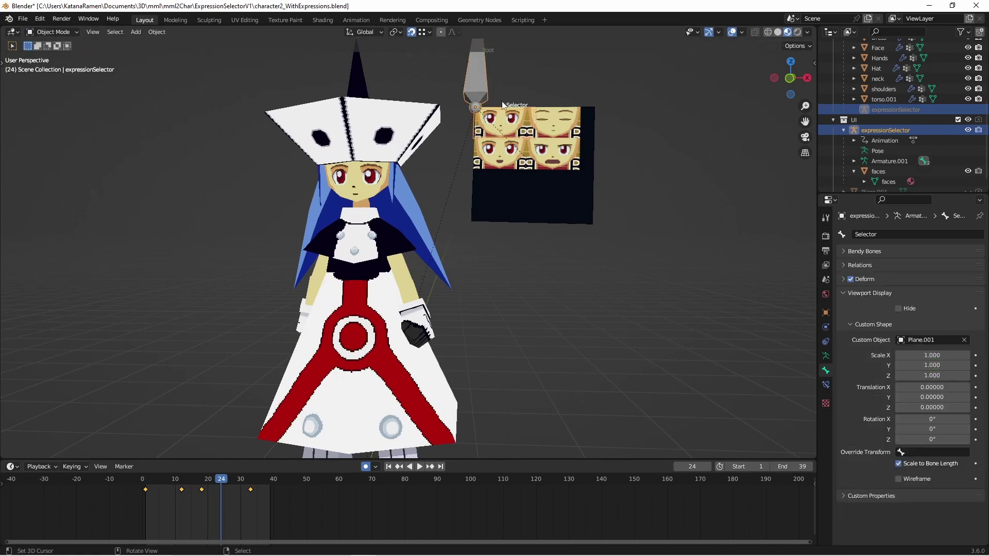
key(Delete)
click(535, 192)
key(Delete)
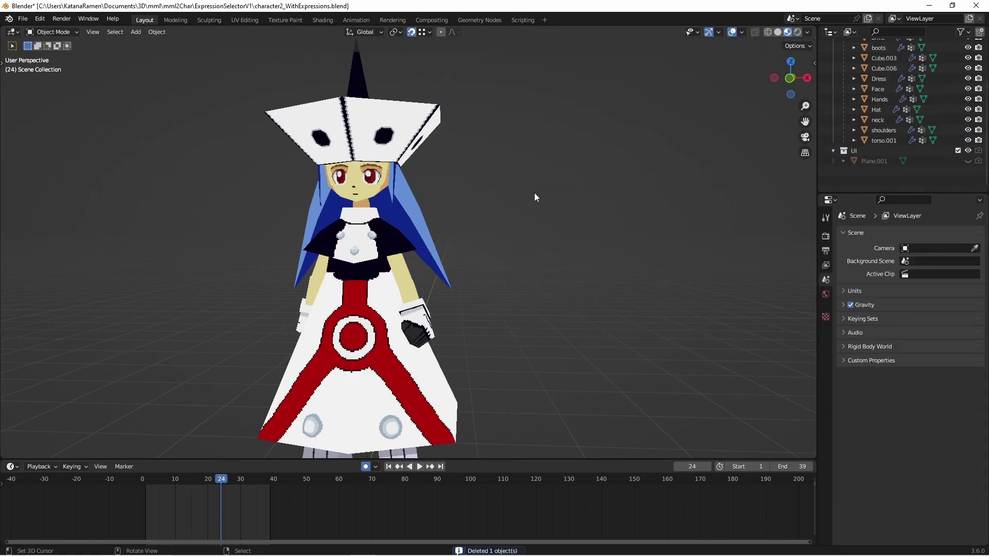
Select the character's Face object and open it in the UV Editing workspace
scroll(534, 193, down, 5)
click(376, 267)
scroll(373, 272, up, 5)
mouse_move(369, 276)
middle_down()
mouse_move(386, 270)
mouse_move(370, 276)
middle_up()
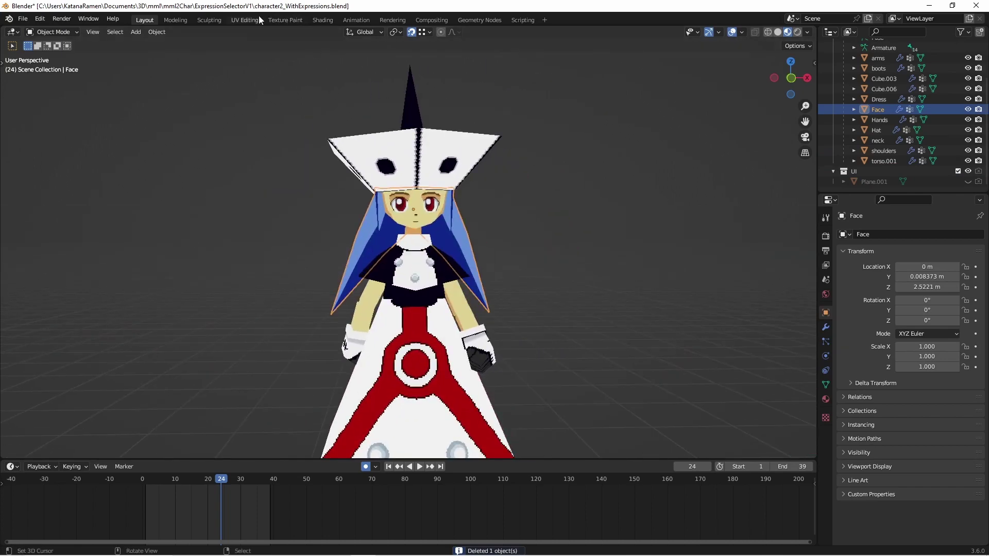
click(246, 20)
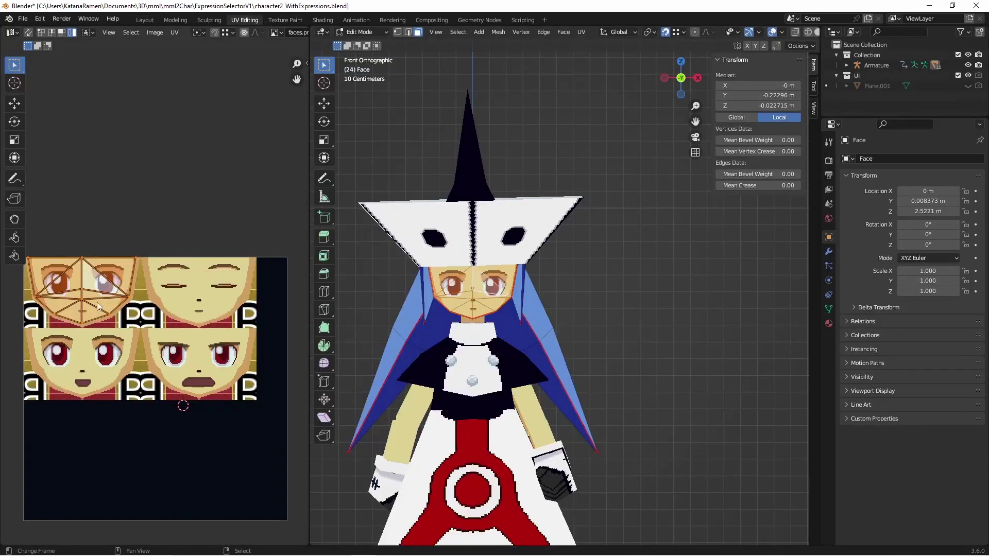
Try moving the face's UVs across the expression texture to preview how the face on the model shifts
middle_drag(124, 246, 138, 251)
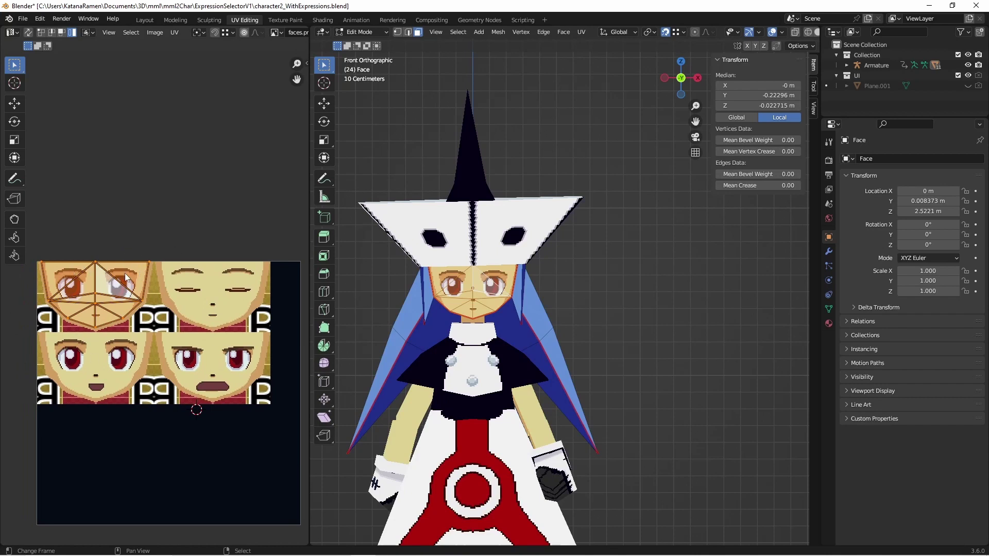
key(g)
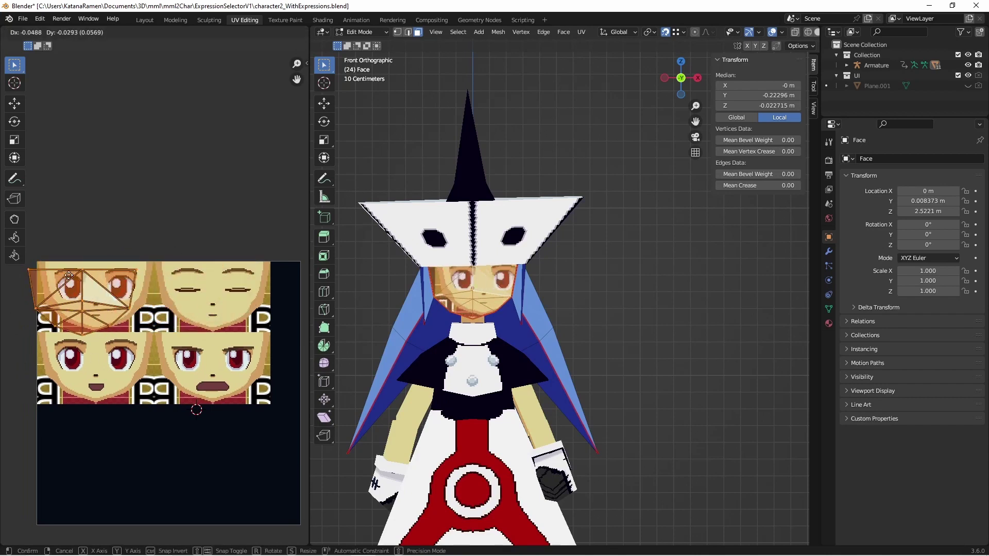
click(77, 275)
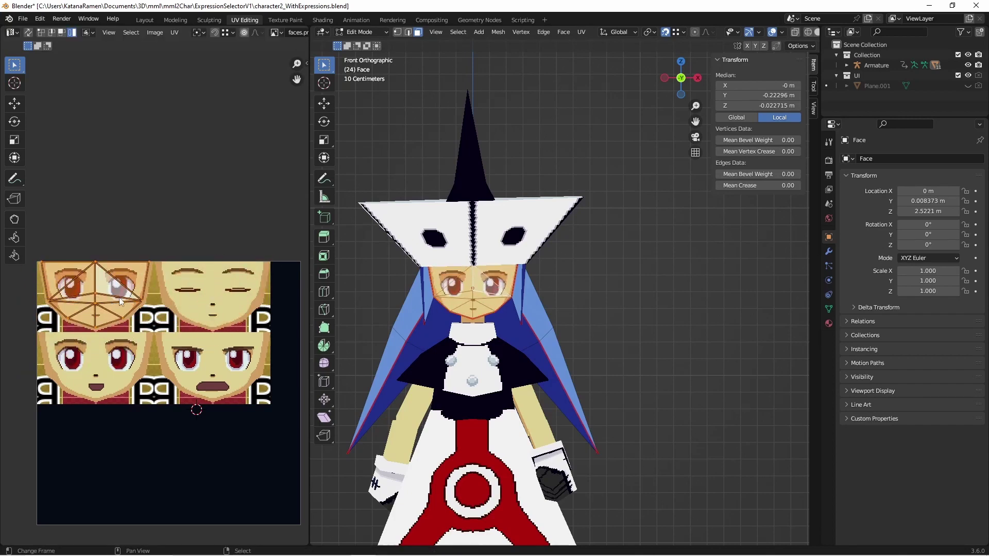
scroll(120, 301, up, 6)
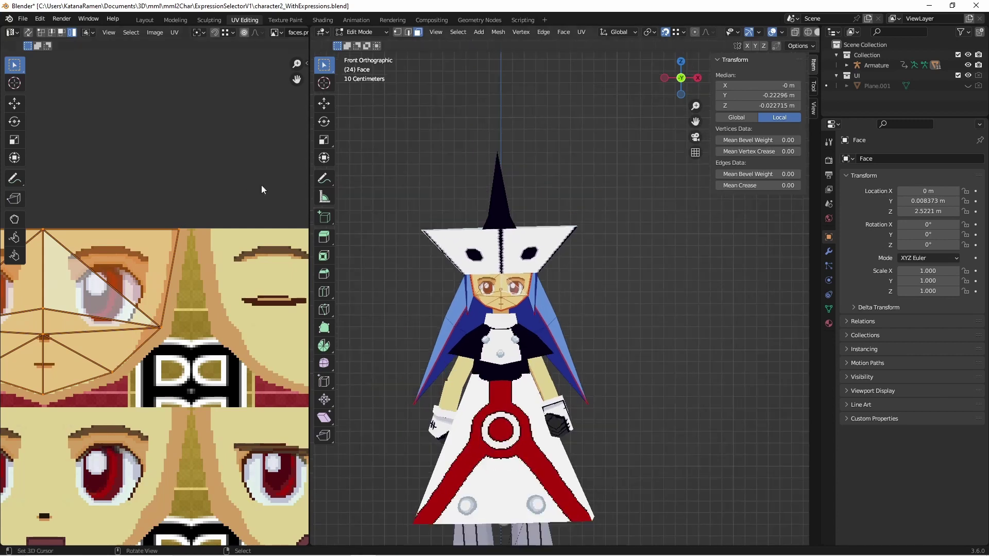
scroll(166, 200, down, 4)
Open the Shading workspace and examine the face material's Vector Transform, Mapping and faces.png nodes
click(323, 21)
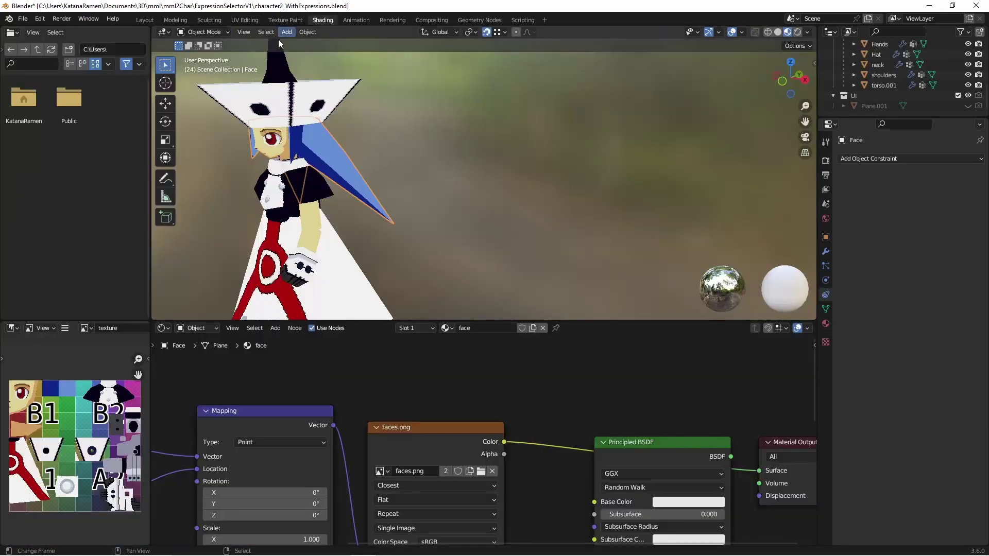
scroll(266, 382, down, 10)
middle_drag(256, 434, 401, 353)
scroll(416, 375, up, 3)
scroll(456, 389, up, 3)
middle_drag(458, 390, 418, 426)
middle_drag(493, 381, 457, 403)
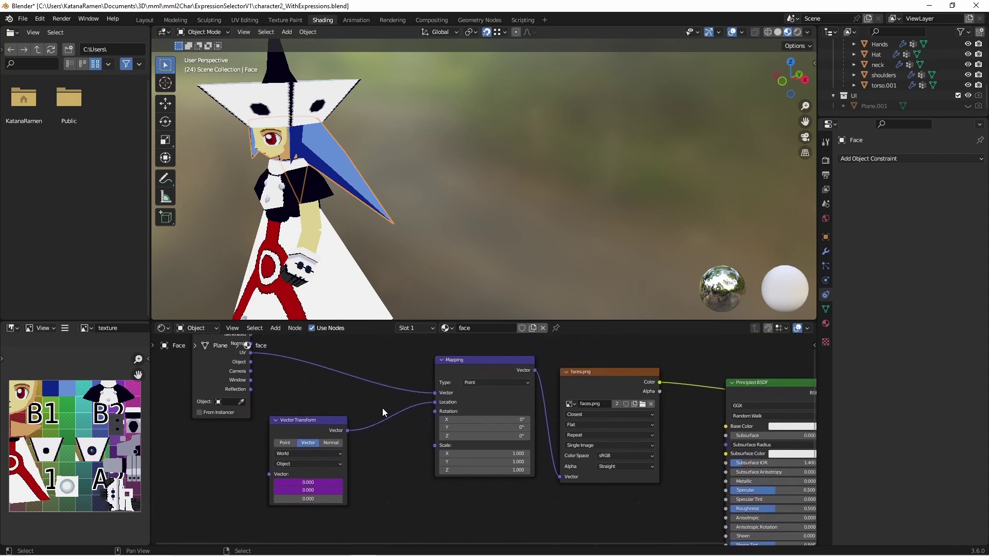
scroll(407, 406, up, 1)
scroll(396, 440, up, 2)
scroll(390, 451, down, 1)
middle_drag(381, 456, 404, 456)
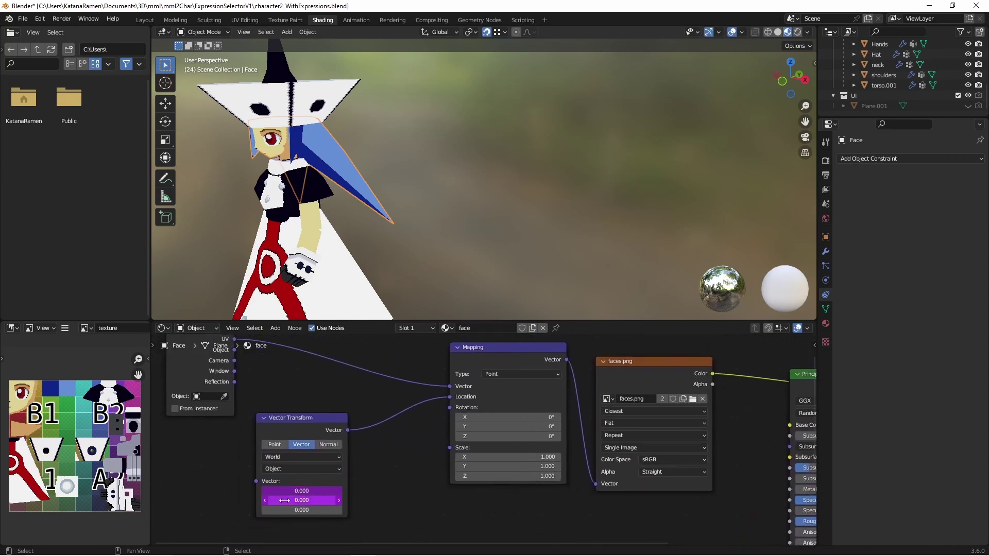
Delete the drivers from the vector values of the Vector Transform node
drag(305, 491, 309, 491)
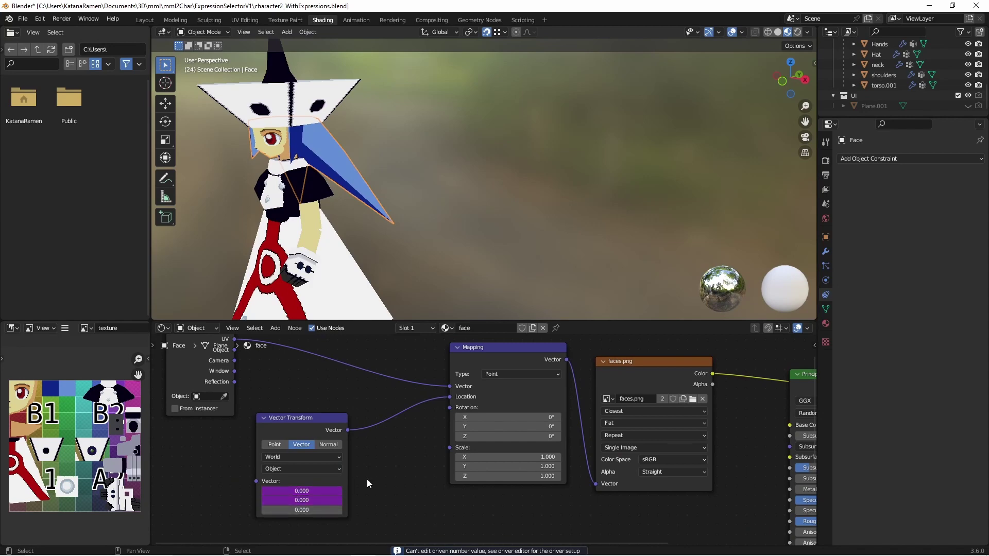
middle_drag(367, 484, 419, 503)
right_click(363, 512)
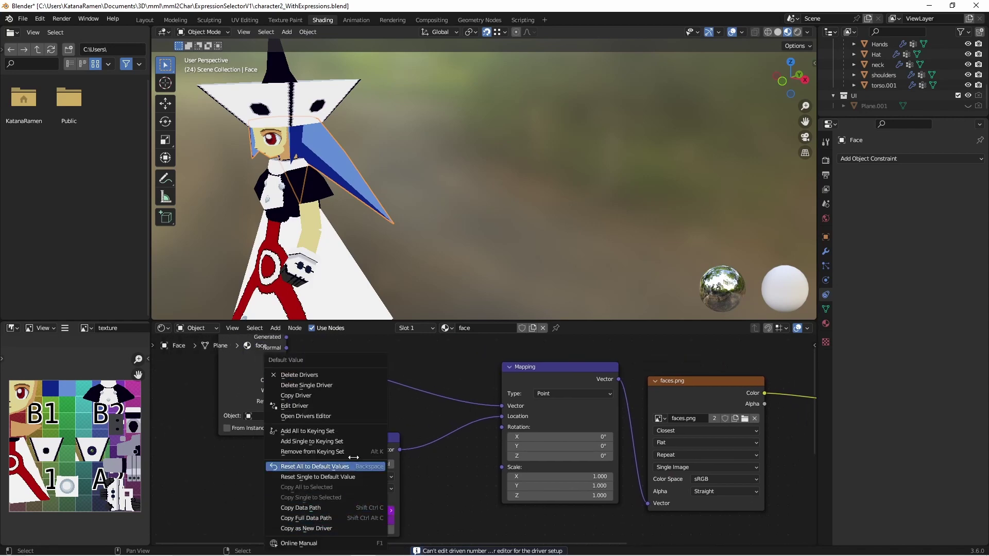
click(315, 376)
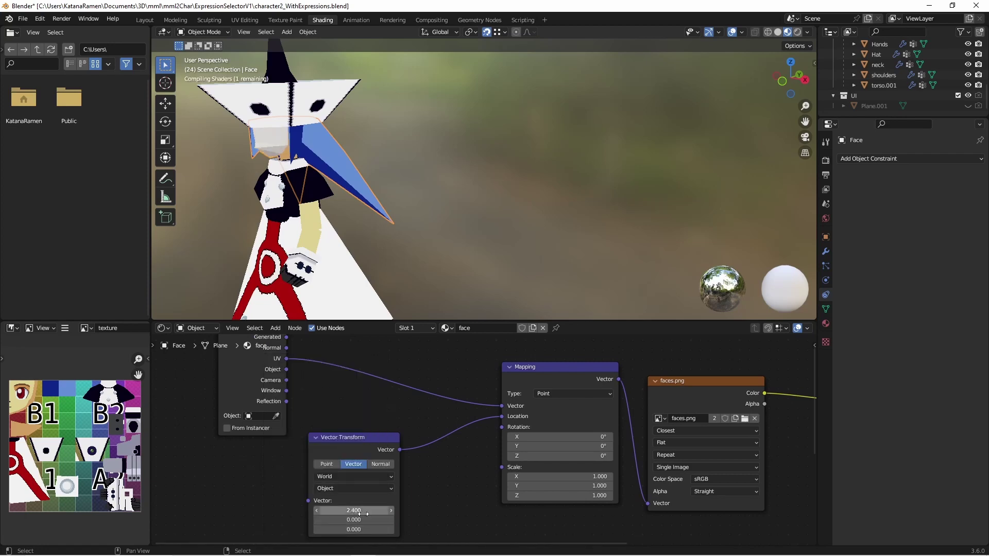
Try shifting the Vector Transform node's X value to offset the face texture, and return it to 0
middle_drag(356, 275, 417, 268)
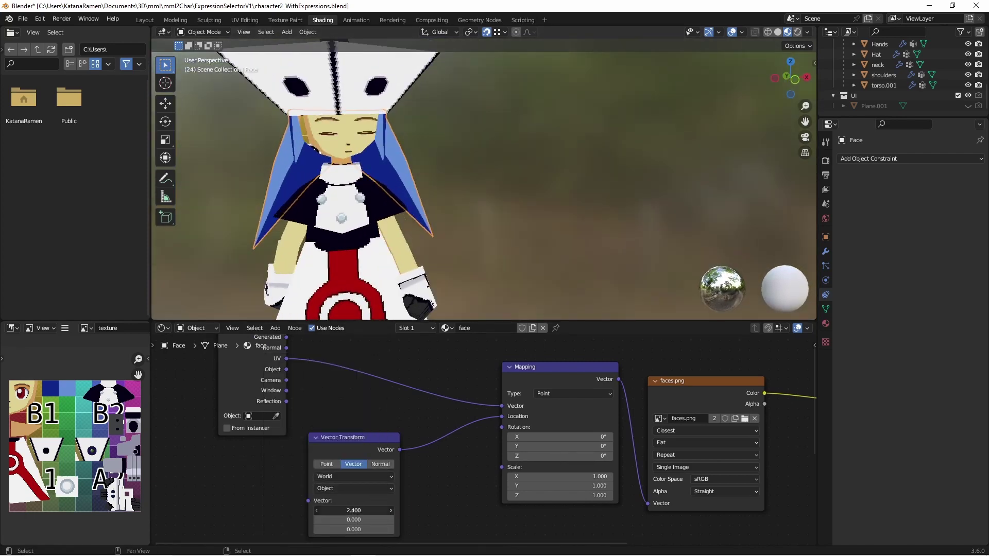
drag(355, 511, 338, 510)
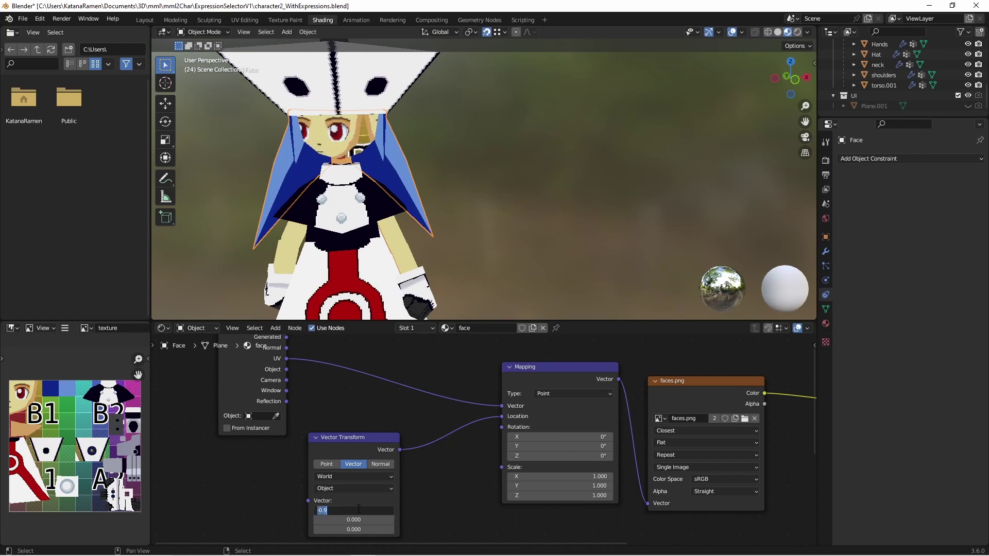
scroll(544, 161, down, 4)
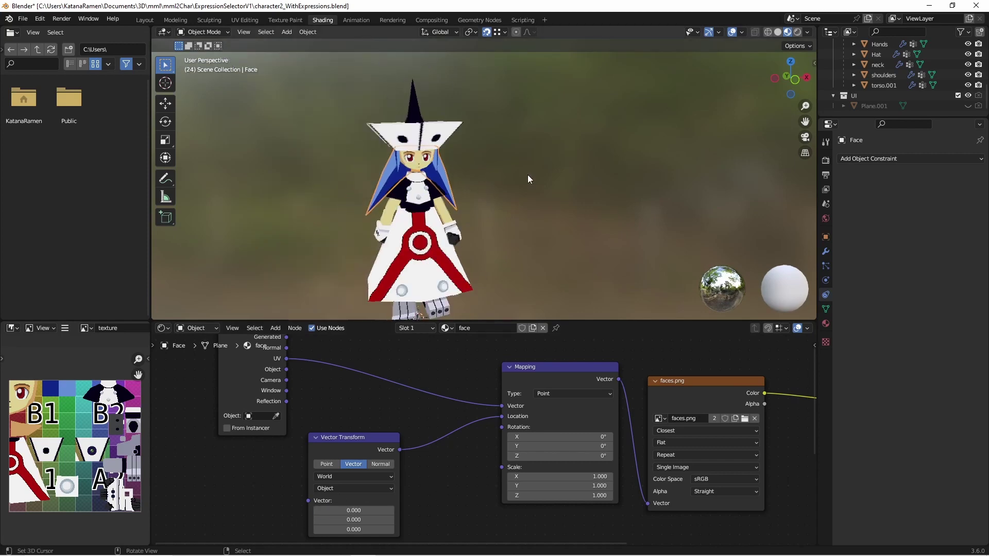
Add an armature to the scene in the Layout workspace and move it along X to stand beside the character
click(144, 19)
scroll(397, 235, down, 4)
scroll(407, 202, up, 5)
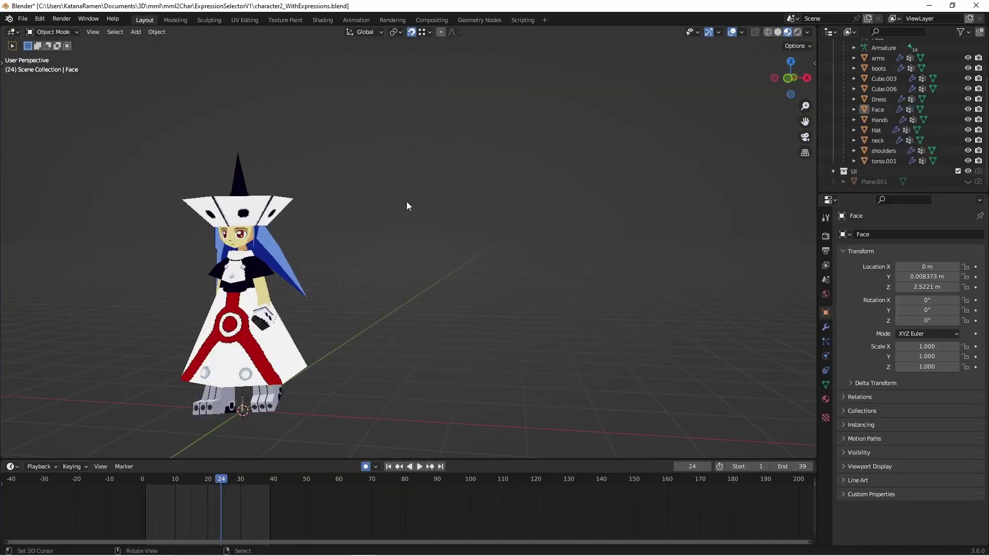
middle_drag(407, 202, 414, 201)
click(65, 34)
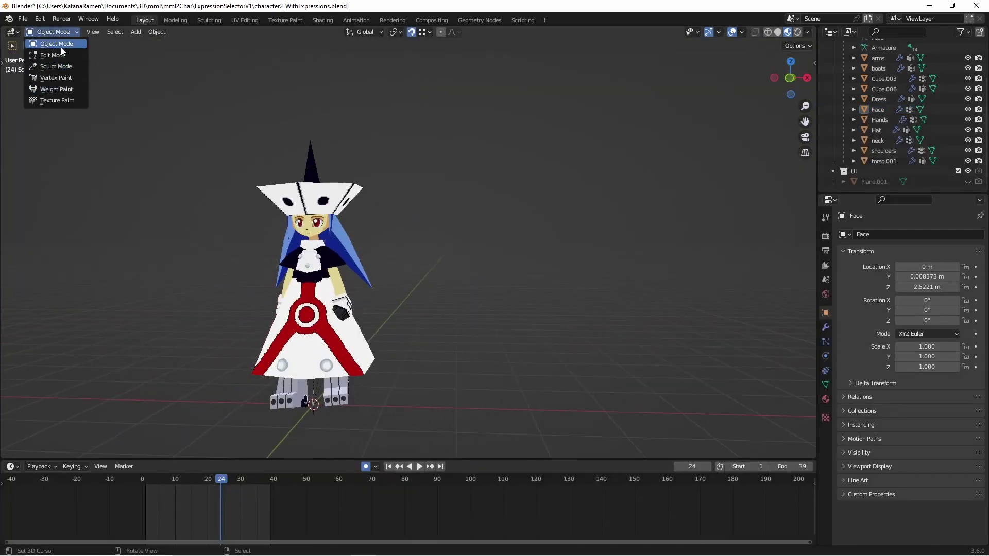
click(135, 32)
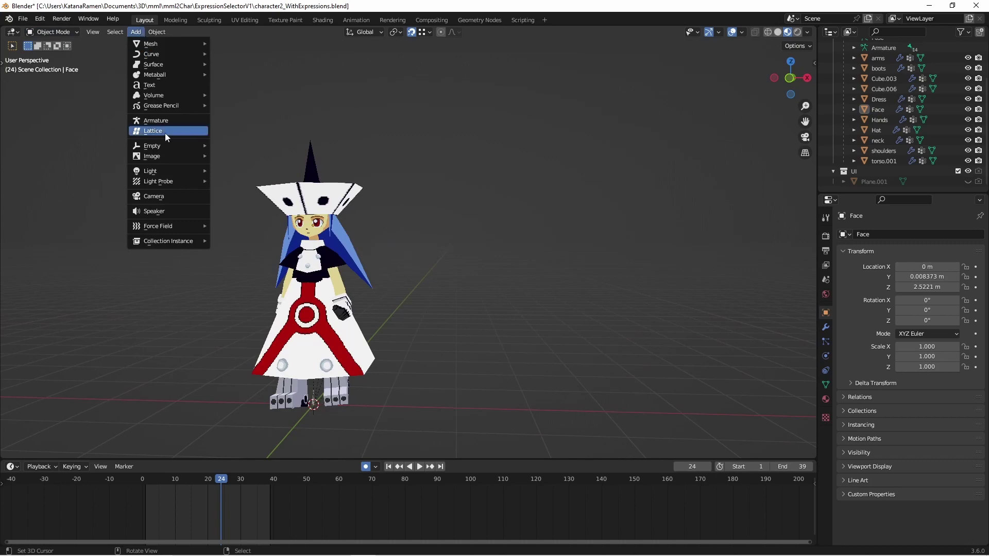
click(169, 121)
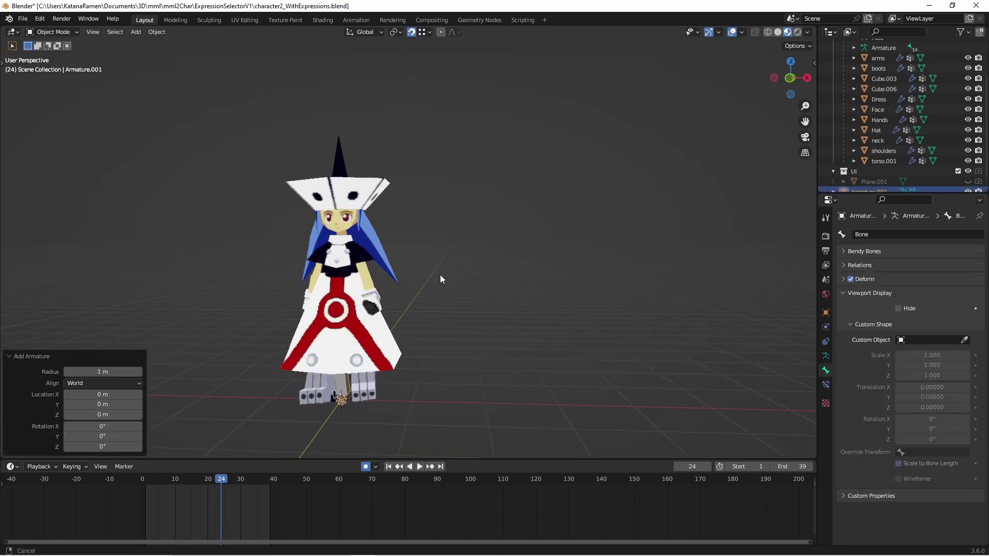
key(g)
key(x)
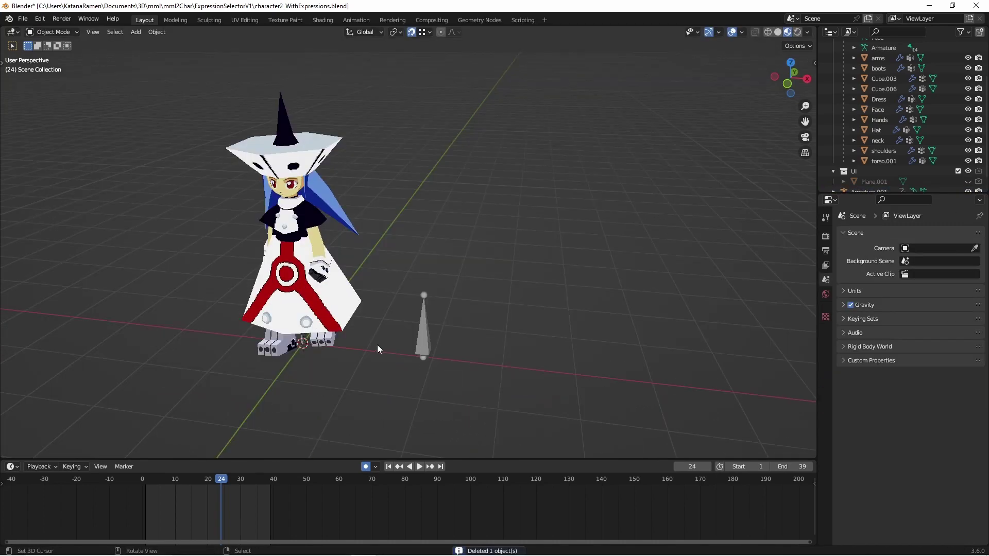
Import faces.png as an image plane
click(23, 19)
mouse_move(106, 159)
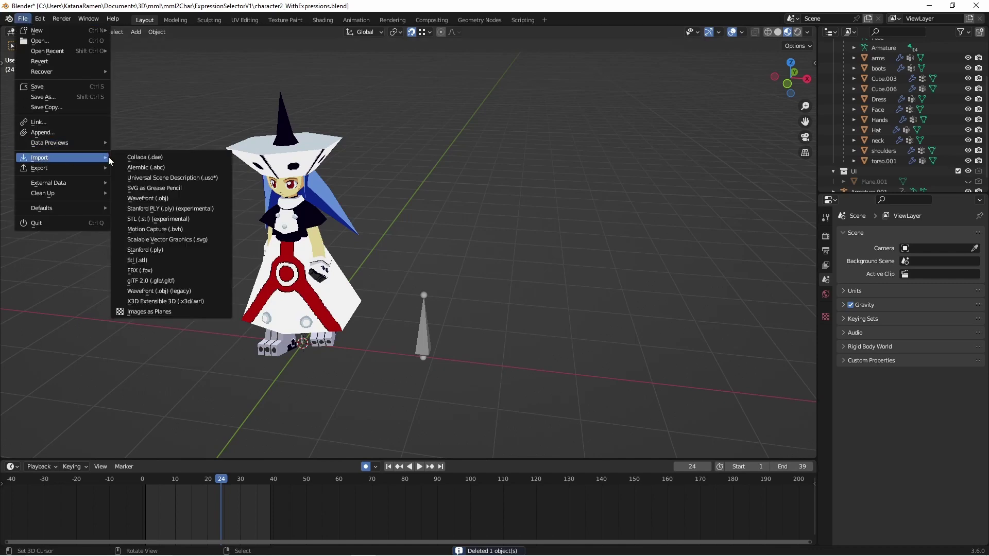
click(180, 308)
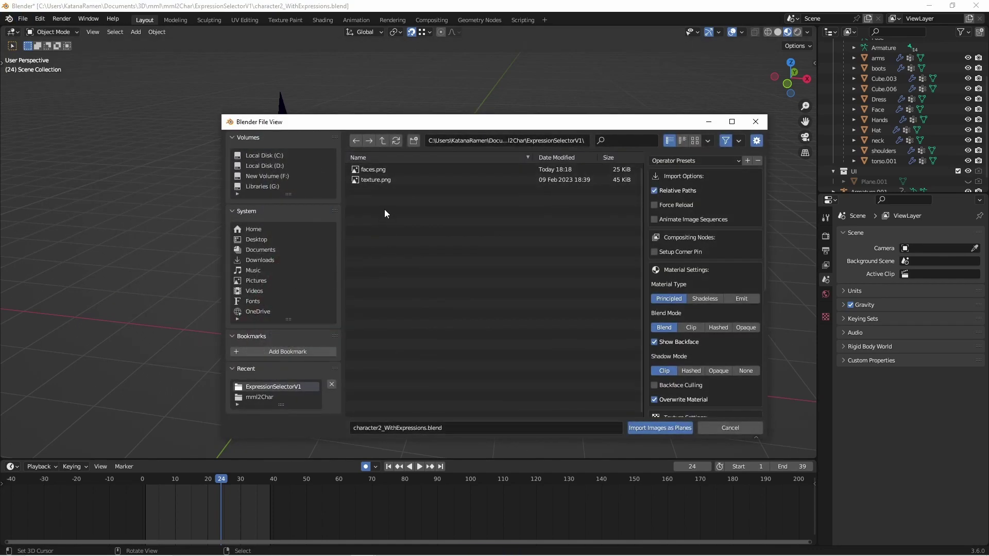
click(381, 169)
double_click(380, 169)
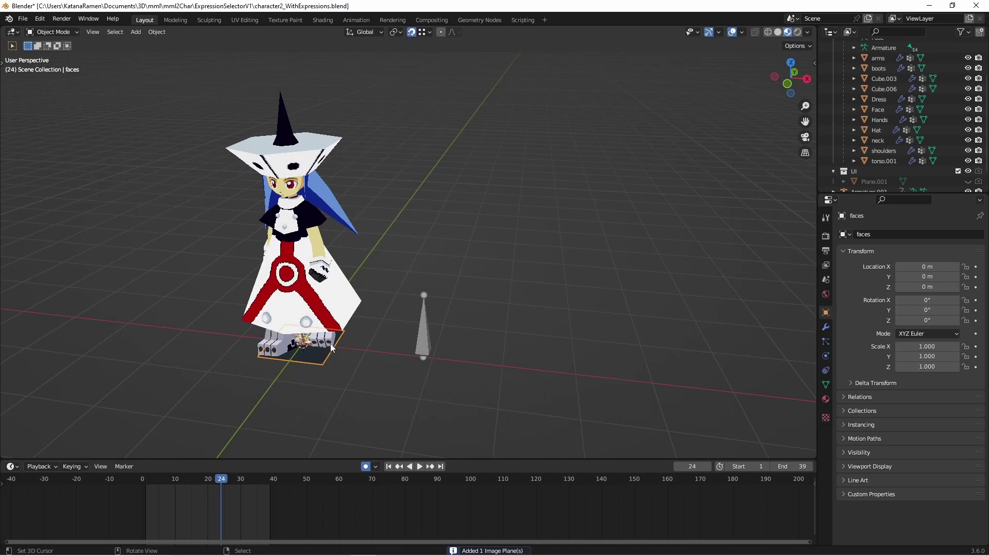
key(g)
key(x)
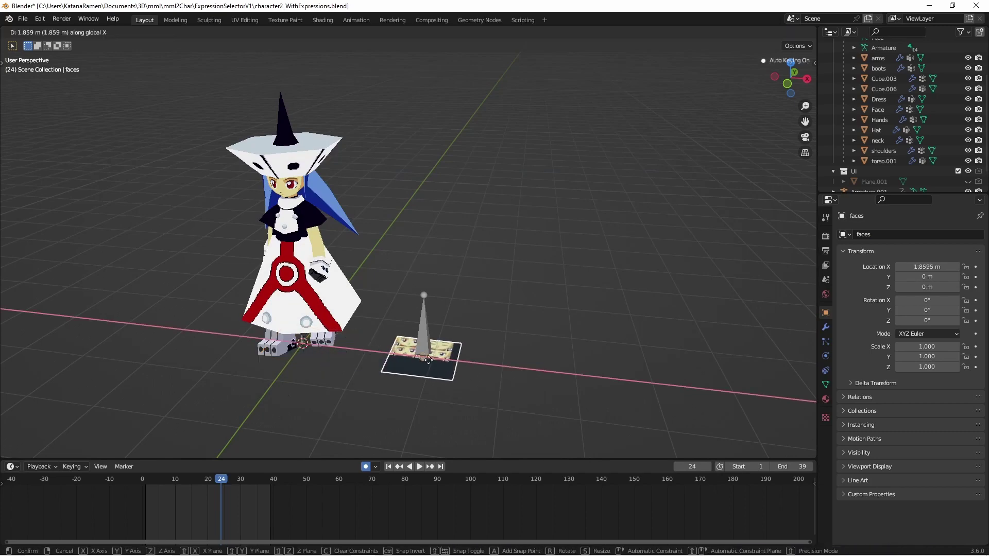
right_click(418, 161)
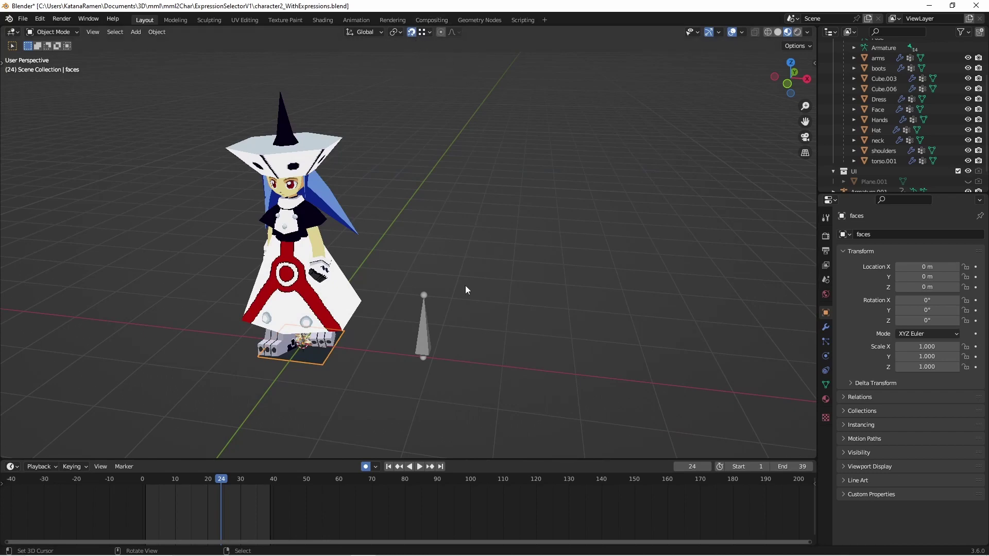
Hide all of the character's mesh objects, leaving the new armature and the faces plane in view
click(425, 326)
middle_drag(478, 348, 438, 353)
scroll(438, 353, down, 2)
middle_drag(434, 278, 417, 222)
click(427, 237)
drag(203, 83, 354, 271)
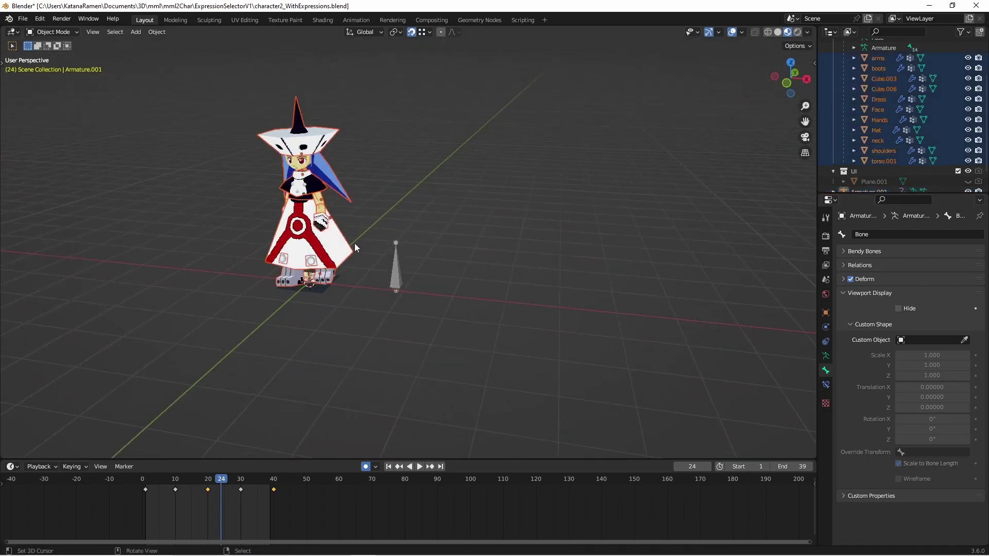
key(h)
Clear the new armature's location to put it back at the world origin
click(403, 277)
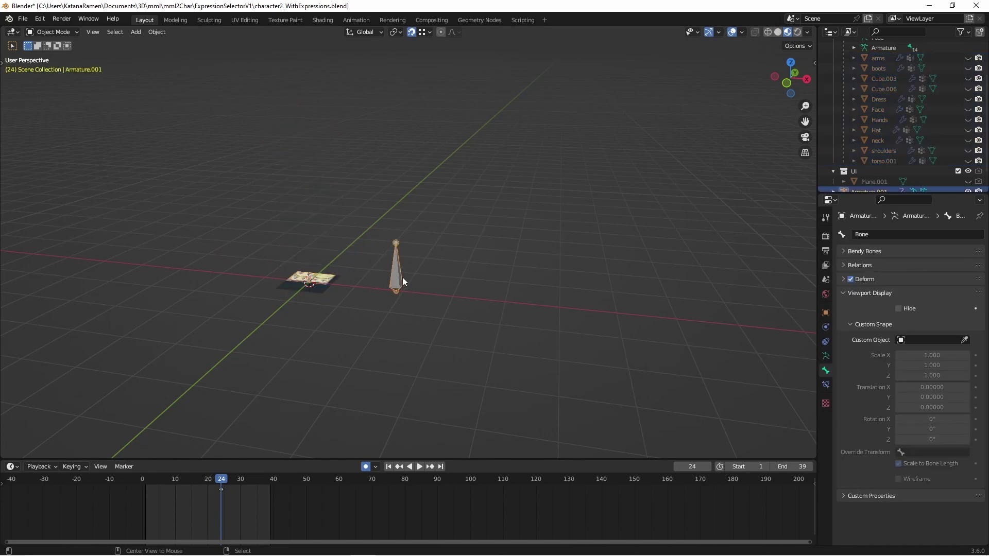
key(alt+g)
scroll(309, 289, up, 5)
middle_drag(305, 289, 288, 355)
Move the faces plane 0.5 m in X and -0.5 m in Y with increment snapping, putting its corner at the origin
right_click(299, 345)
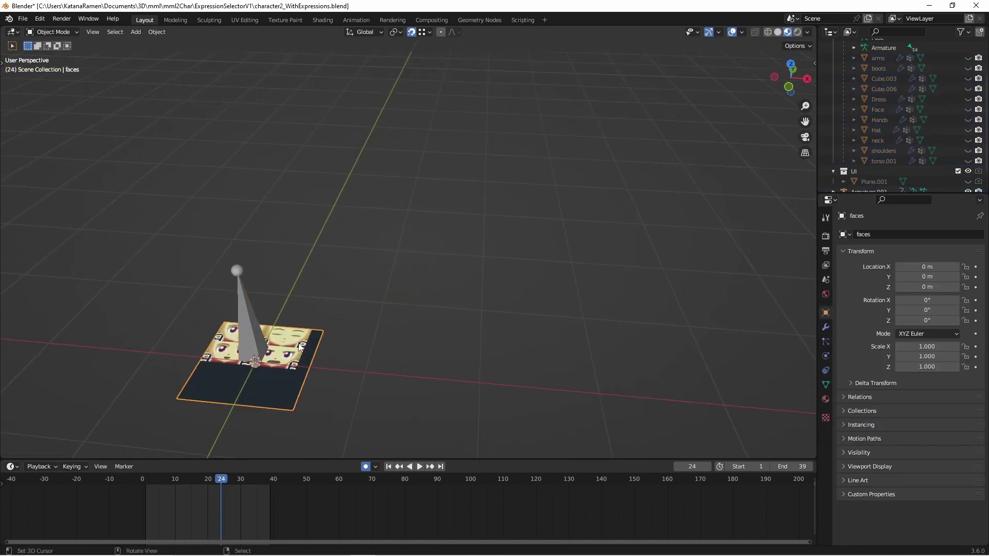
key(KP_7)
scroll(393, 332, down, 12)
shift+middle_drag(448, 355, 371, 192)
scroll(344, 318, up, 2)
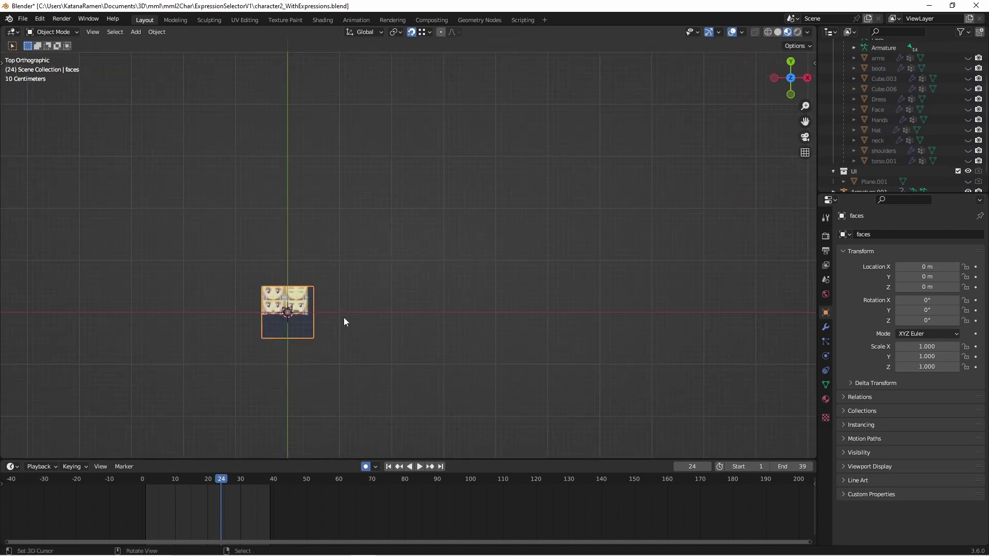
scroll(319, 335, up, 1)
shift+middle_drag(289, 356, 418, 298)
scroll(388, 325, up, 5)
key(g)
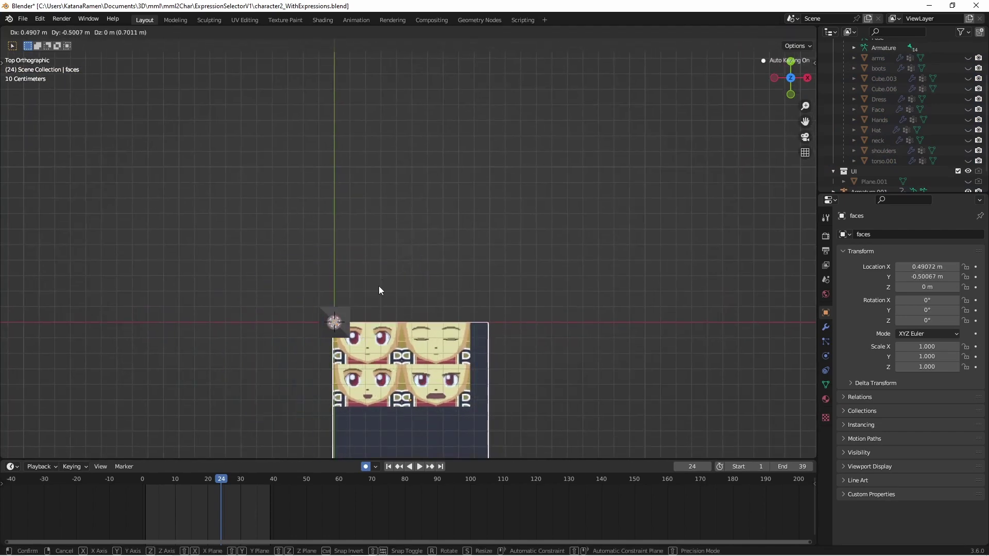
key(Escape)
click(420, 32)
click(411, 64)
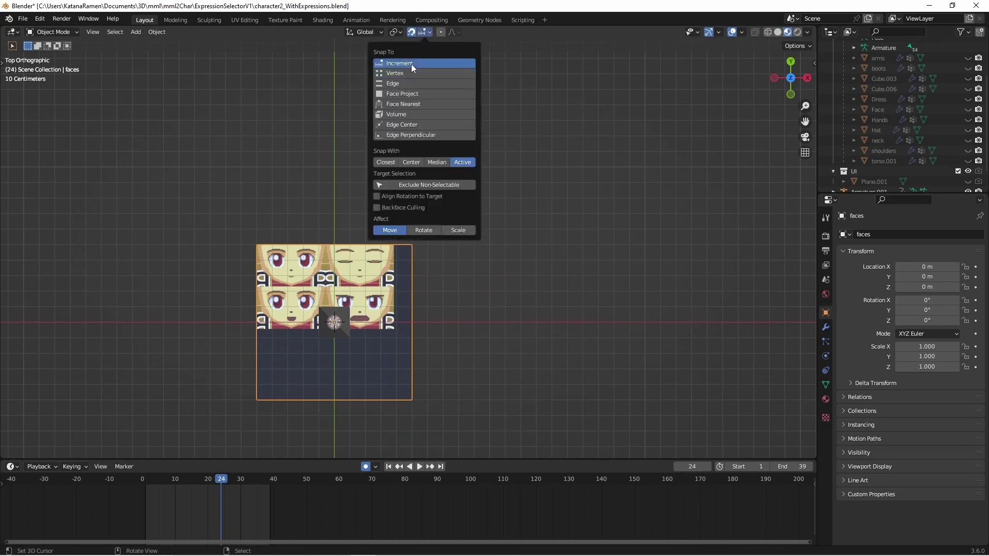
key(g)
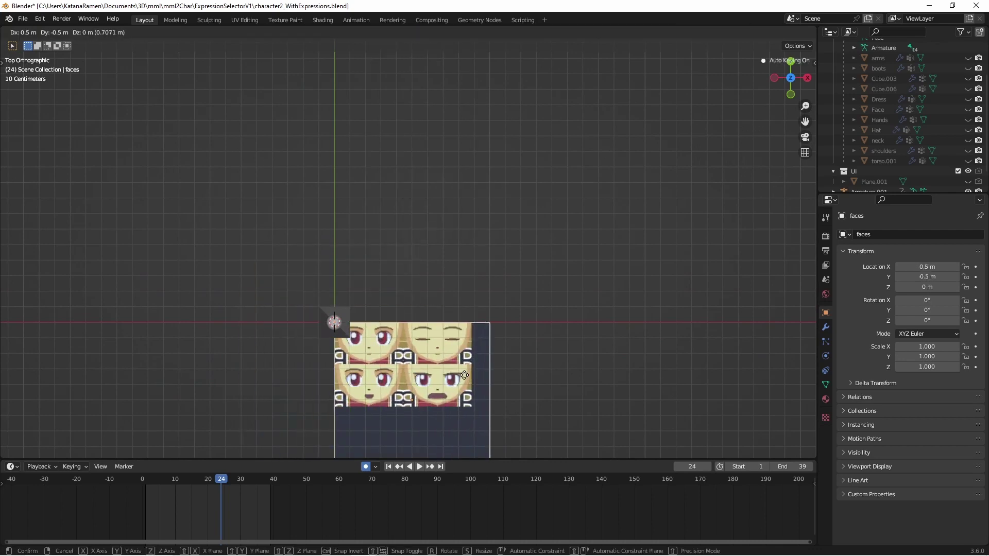
click(465, 375)
Duplicate the armature's bone in place in Edit Mode
scroll(411, 336, up, 2)
middle_drag(321, 337, 338, 287)
scroll(334, 321, down, 1)
right_click(201, 290)
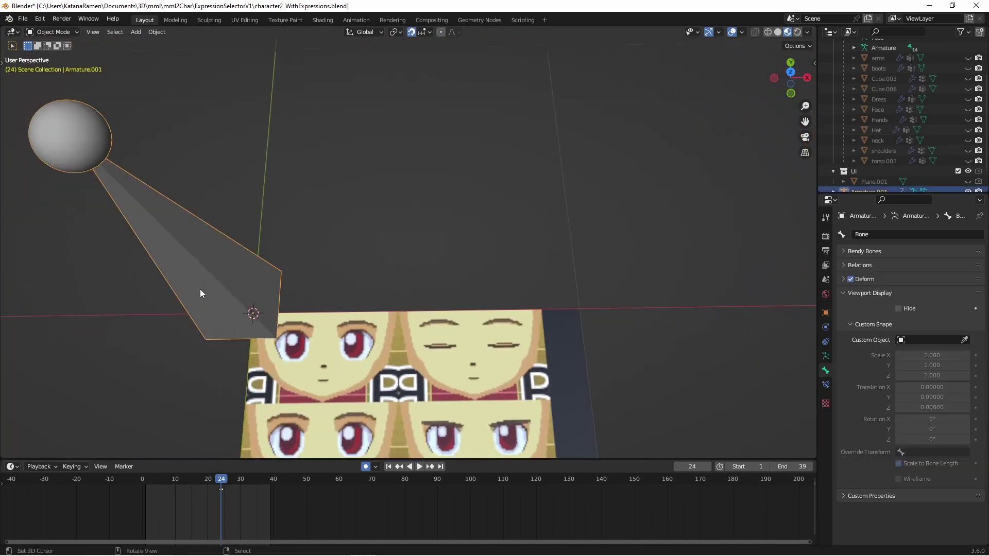
scroll(257, 272, down, 1)
middle_drag(258, 271, 256, 267)
key(Tab)
click(295, 235)
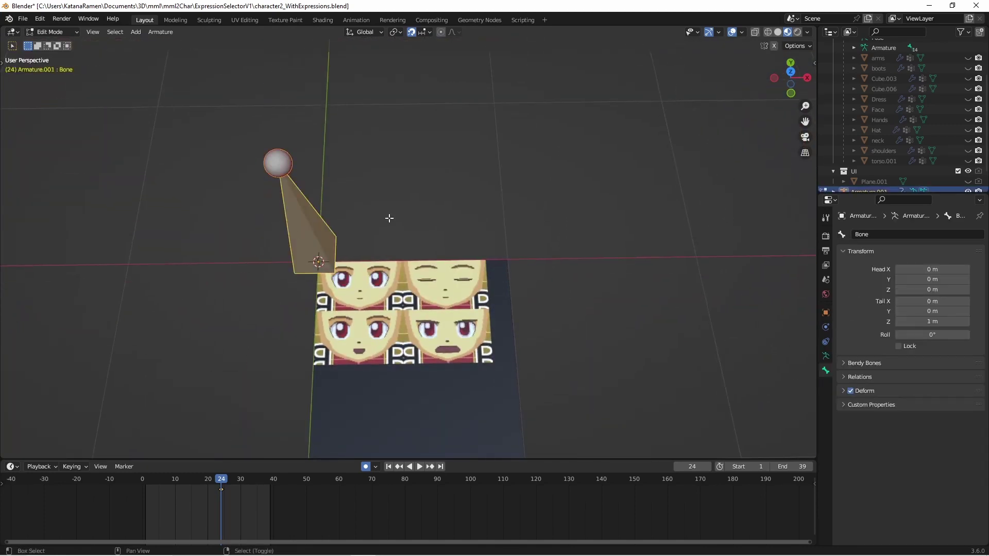
key(shift+d)
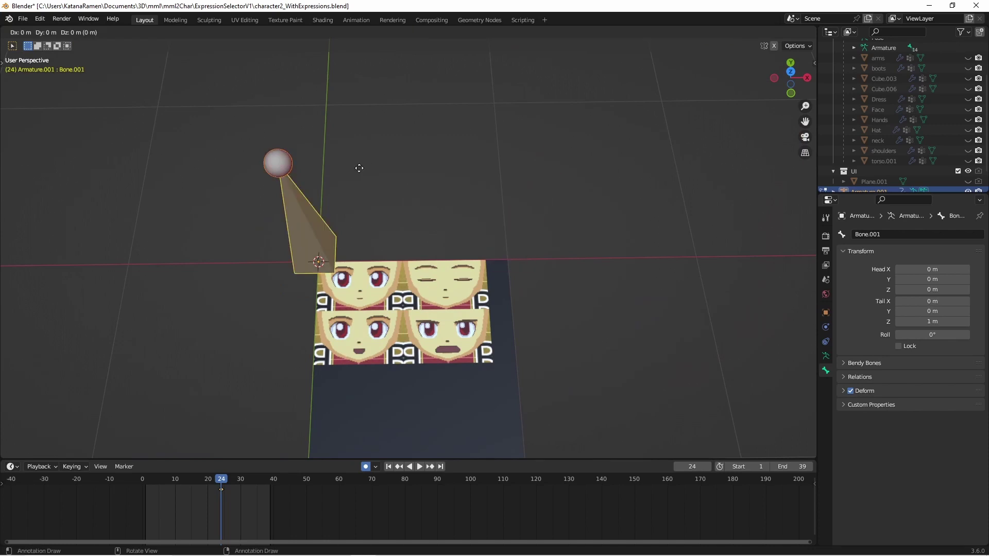
key(Escape)
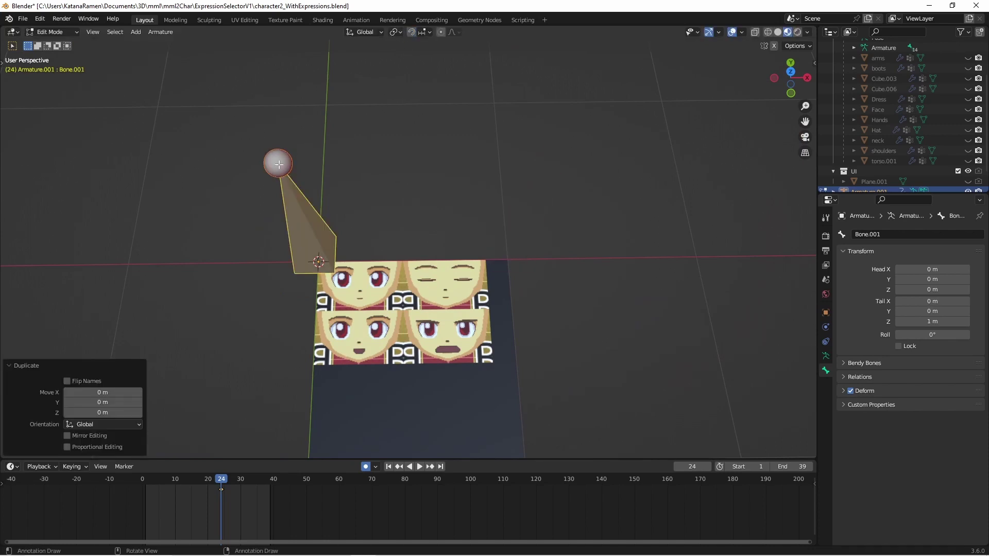
Enable vertex snapping and move the tip of one bone to the faces plane's corner at X 1 m
click(279, 164)
key(g)
key(Escape)
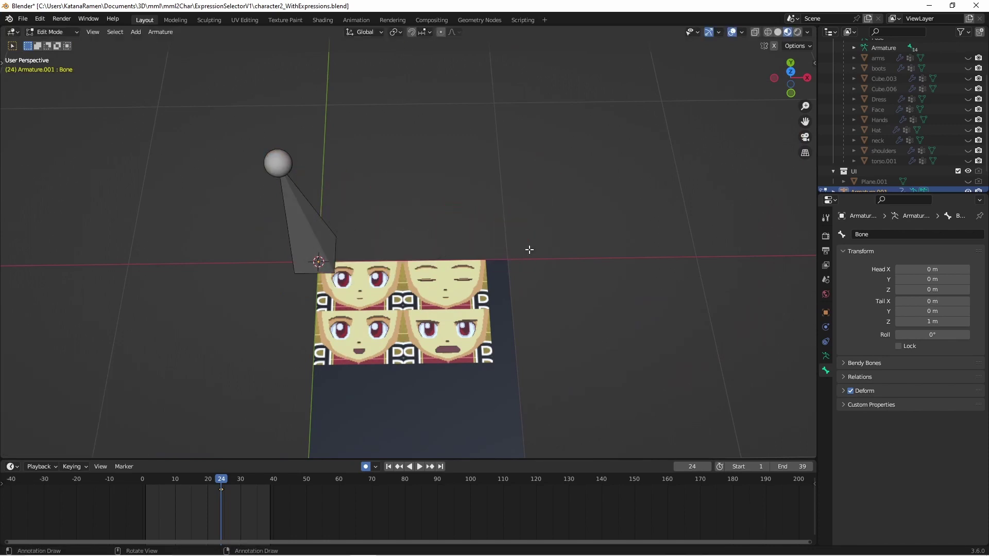
click(394, 31)
click(426, 32)
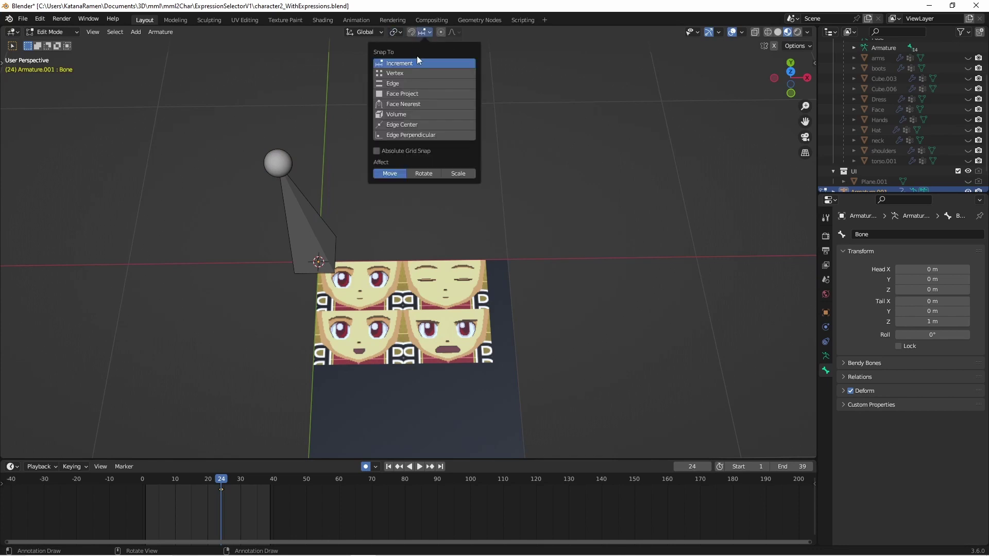
click(405, 74)
key(g)
key(Escape)
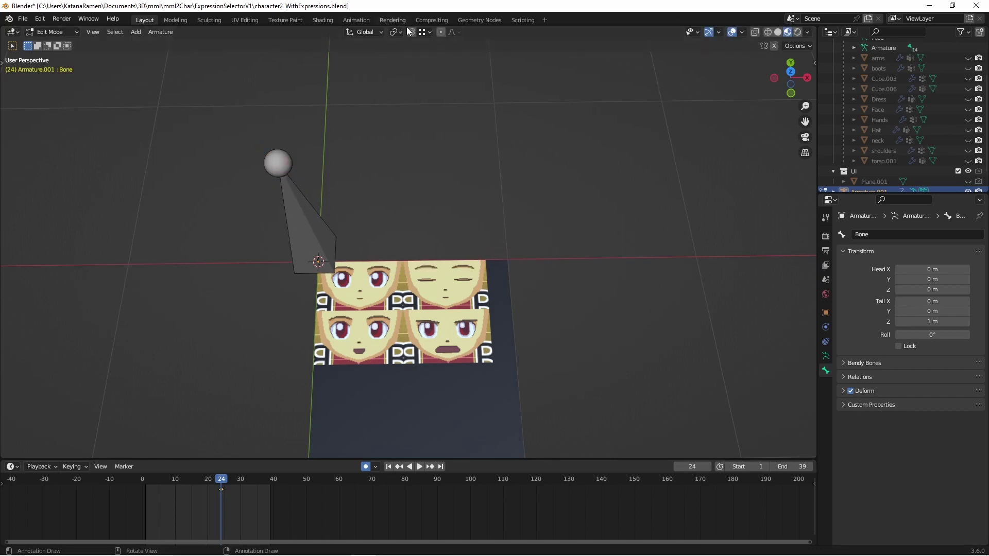
click(414, 34)
key(g)
click(512, 262)
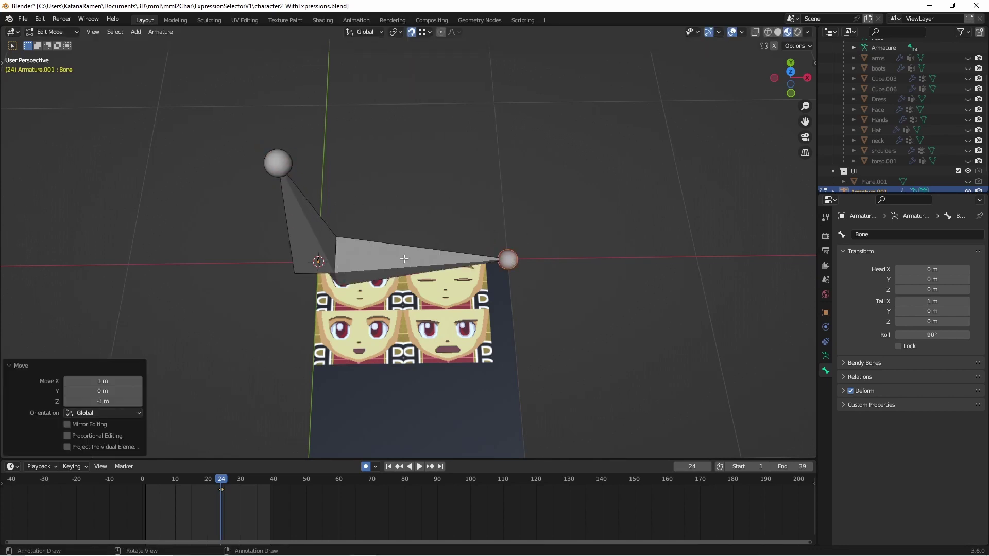
Shorten the horizontal bone along X to about 0.47 m, so its tip meets the boundary between the two upper faces
scroll(427, 246, down, 2)
click(420, 251)
scroll(414, 258, up, 2)
key(g)
key(Escape)
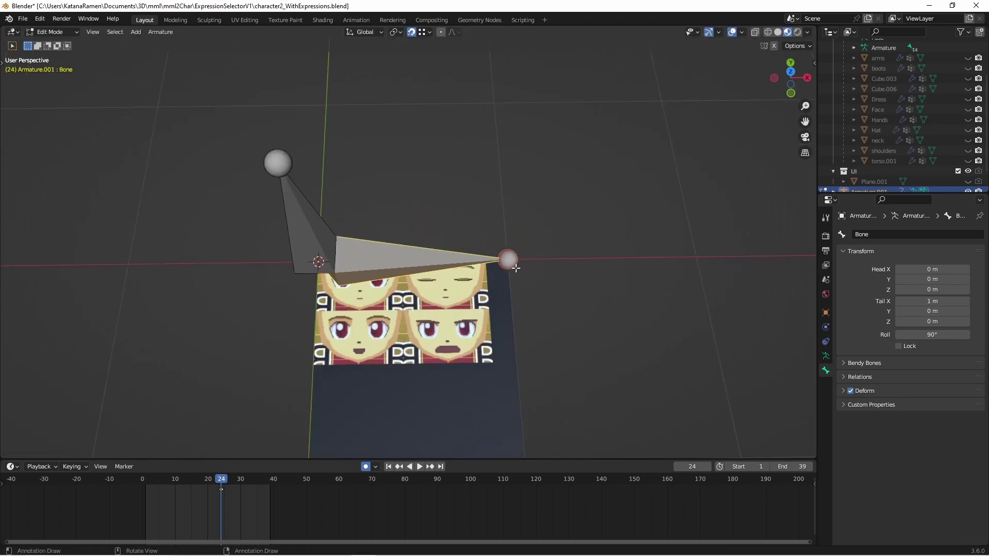
click(517, 266)
key(g)
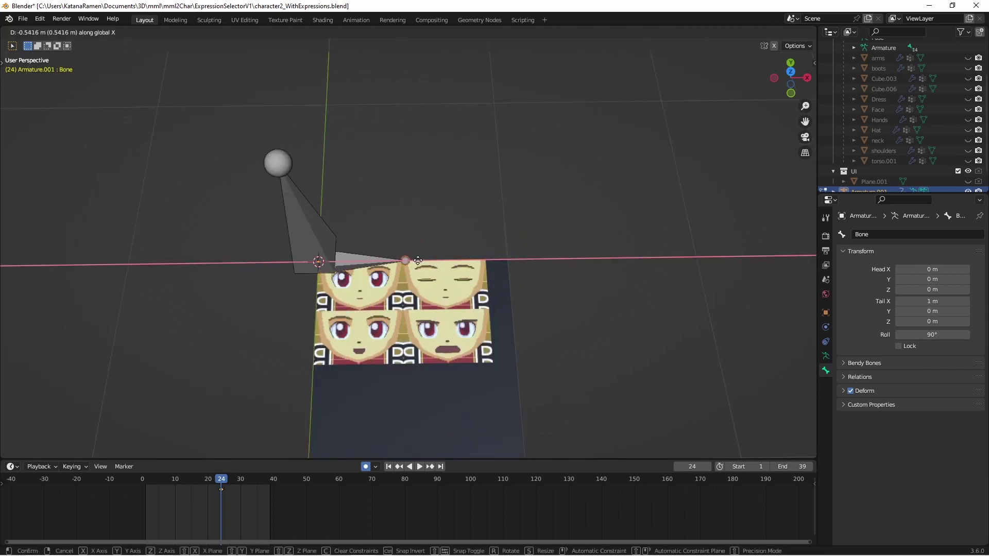
click(358, 264)
Rename the horizontal bone as Selector and the upright bone as Root
click(358, 260)
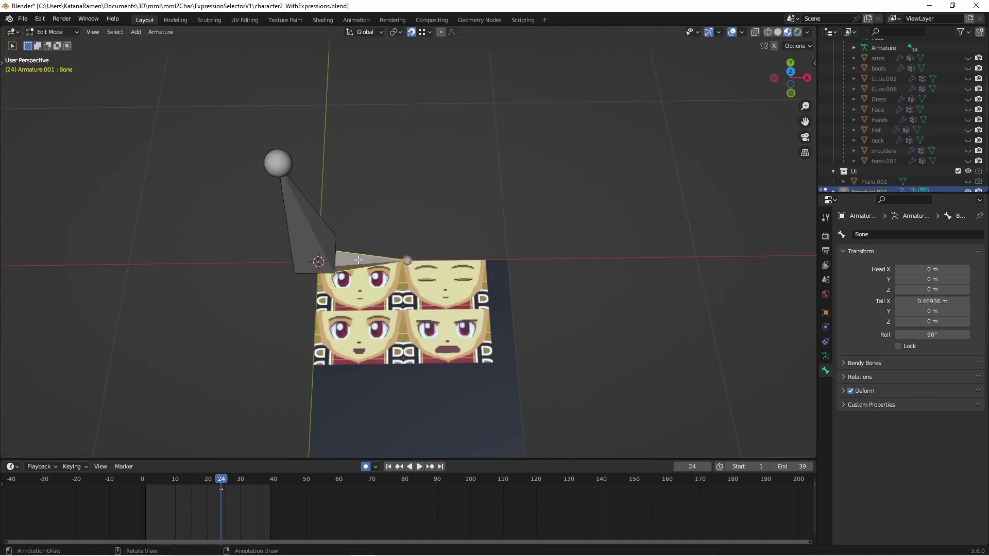
click(877, 236)
text(sl)
key(BackSpace)
key(BackSpace)
key(BackSpace)
text(Selector)
key(Return)
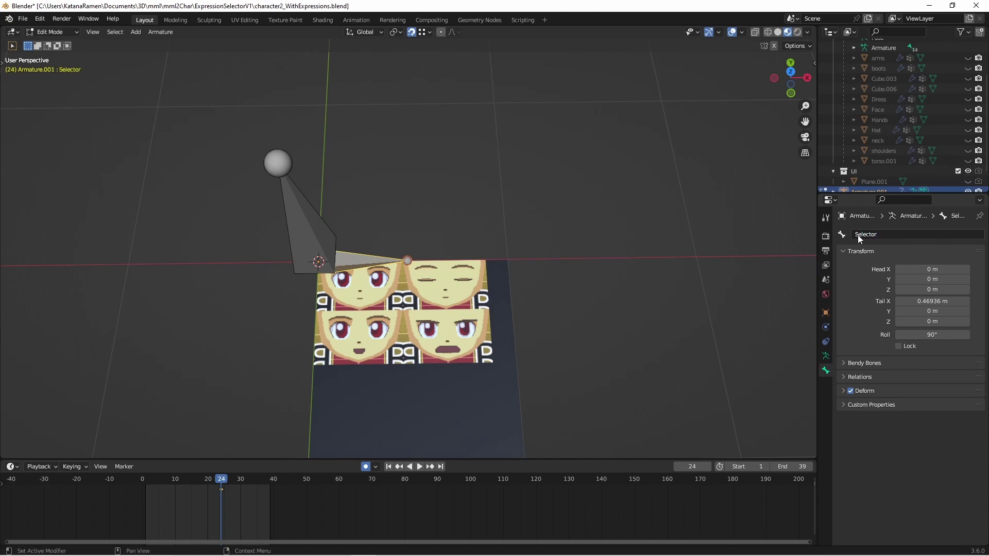
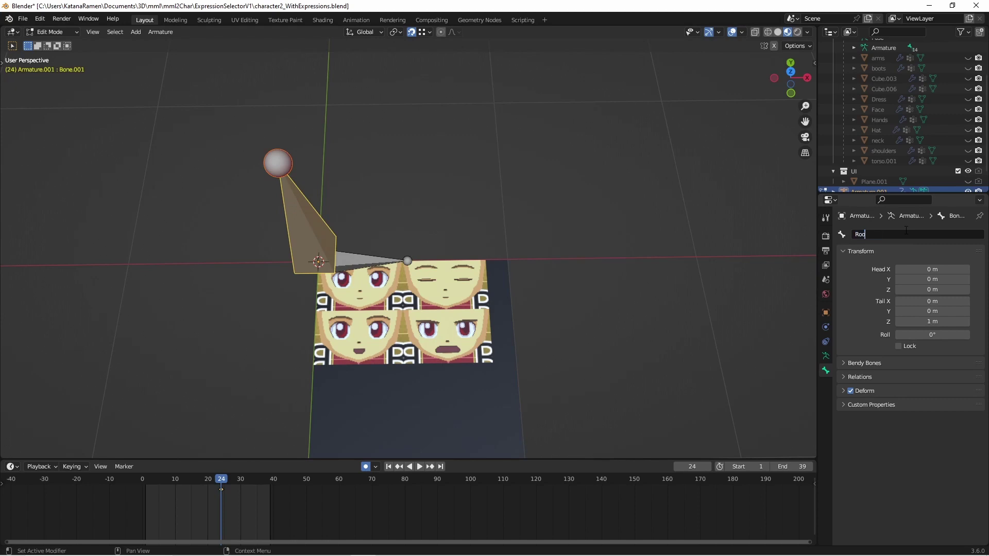
key(Return)
Parent the Selector bone to the Root bone with Keep Offset
right_click(370, 258)
click(322, 231)
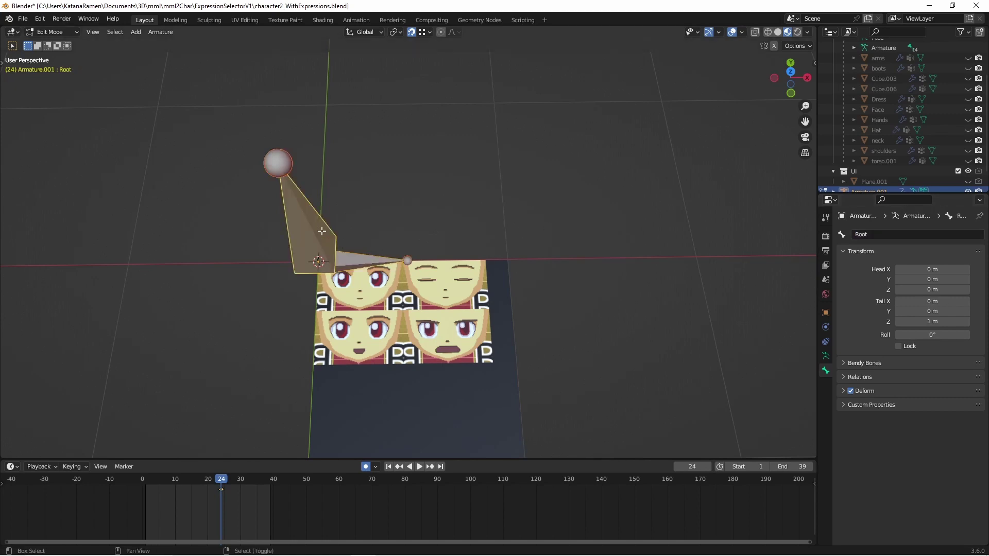
key(ctrl+p)
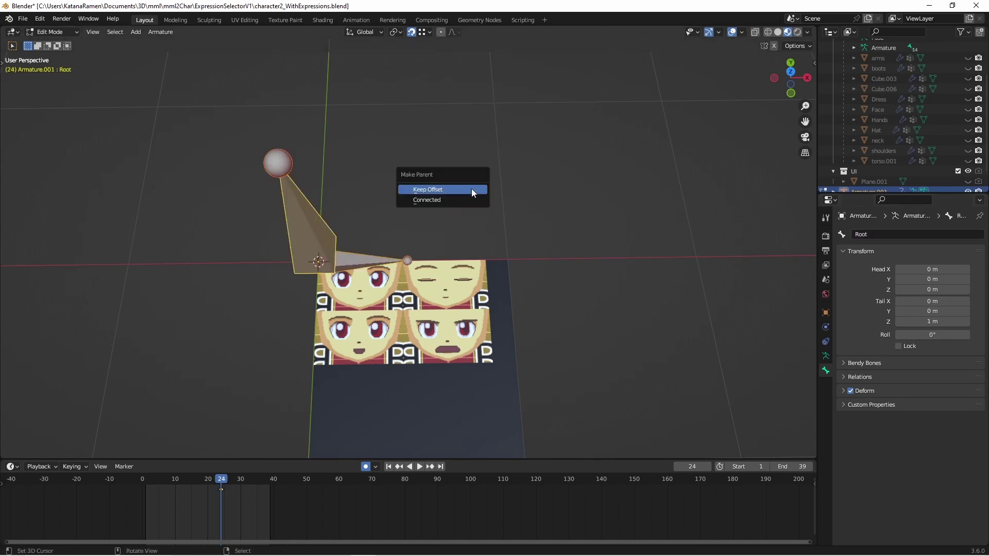
click(437, 190)
Switch the armature to Object Mode and parent the faces plane to Armature.001
right_click(363, 262)
scroll(362, 263, up, 3)
middle_drag(363, 264, 353, 253)
scroll(361, 263, down, 3)
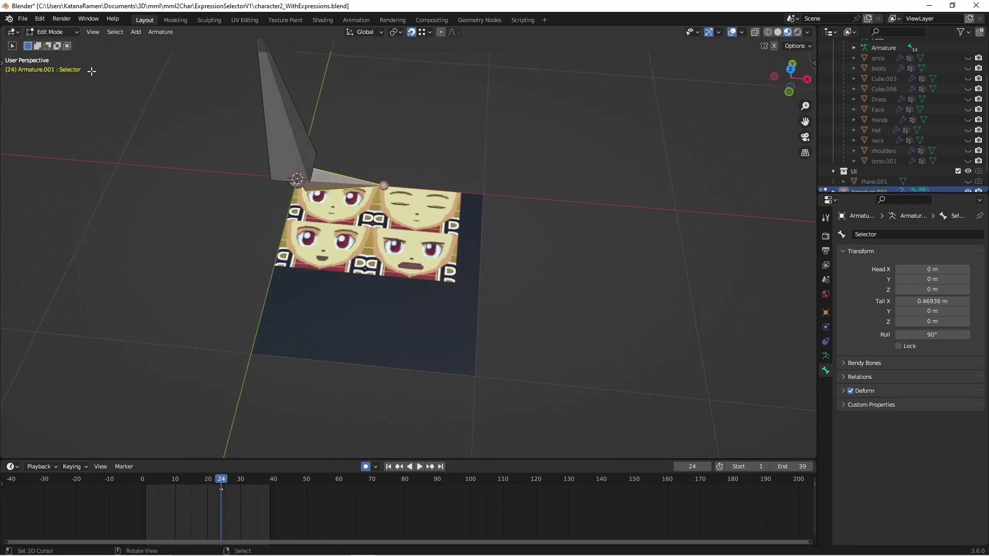
click(77, 32)
click(52, 43)
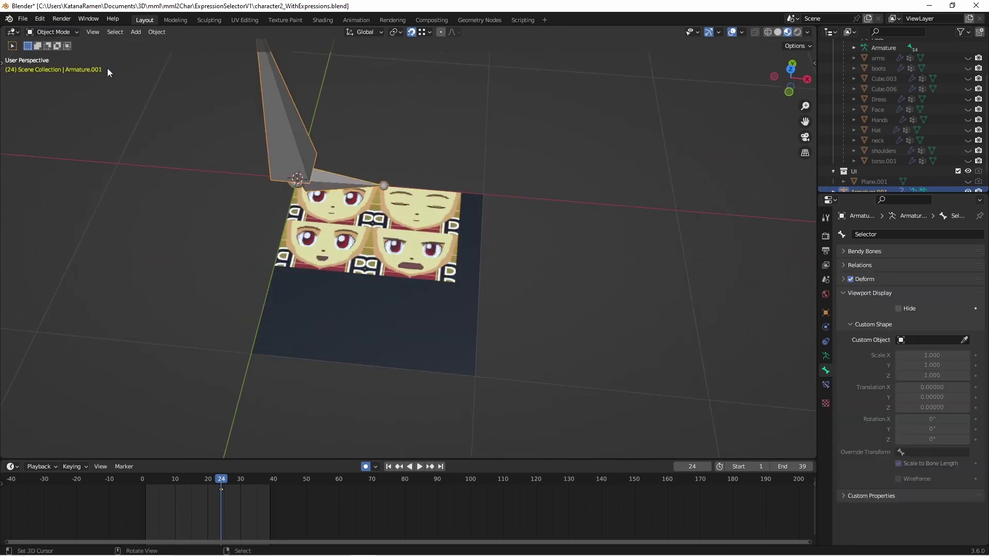
key(ctrl+p)
click(450, 189)
Try moving and rotating the armature together with the faces plane, and moving the Selector bone alone, cancelling each transform
key(g)
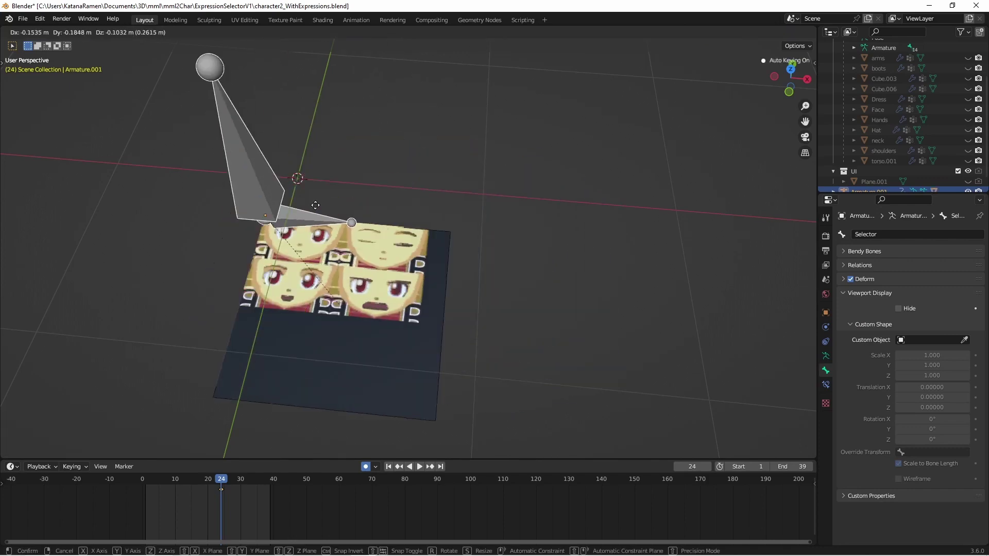
key(r)
key(r)
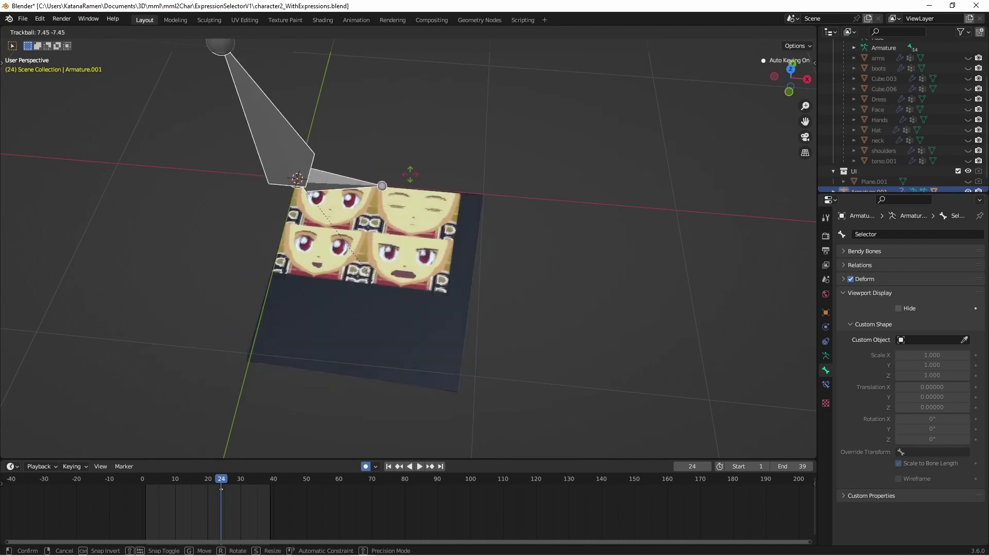
right_click(409, 176)
key(Tab)
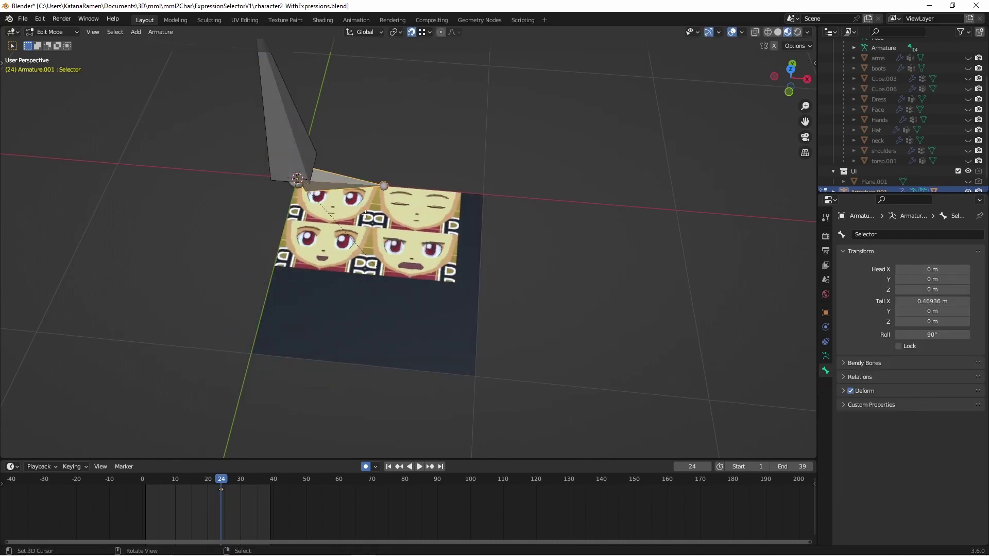
key(g)
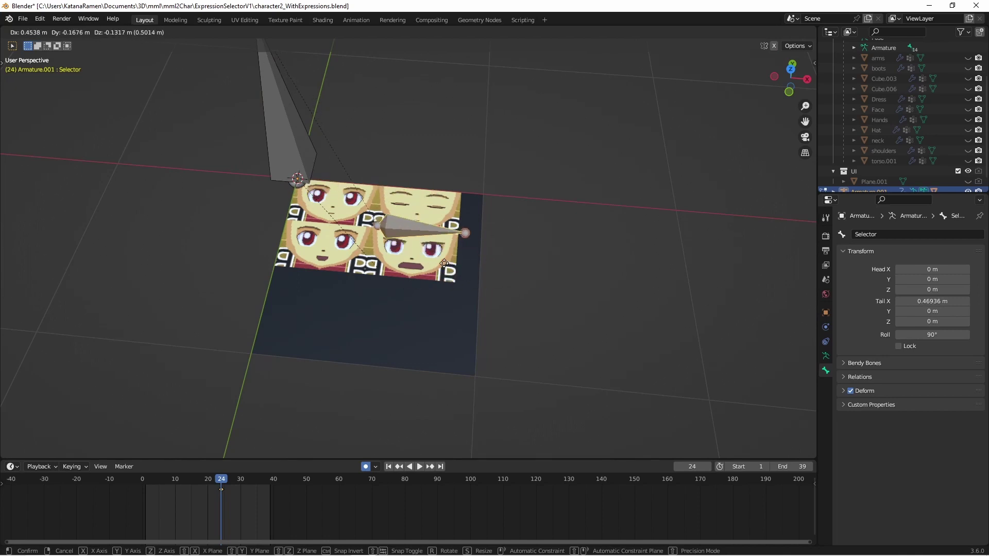
right_click(415, 235)
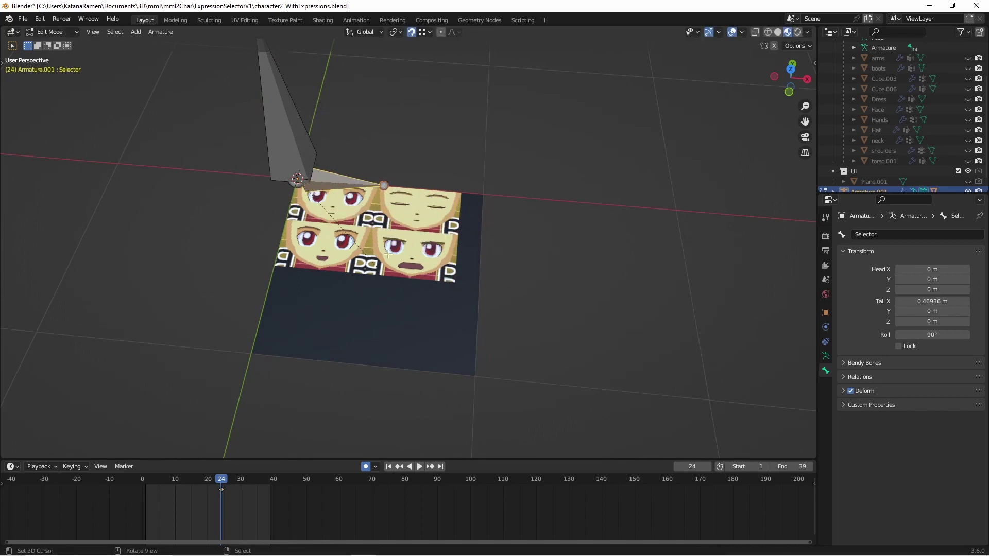
Switch the armature to Pose Mode and bring up the Selector bone's custom shape settings
shift+middle_drag(388, 255, 394, 300)
click(826, 356)
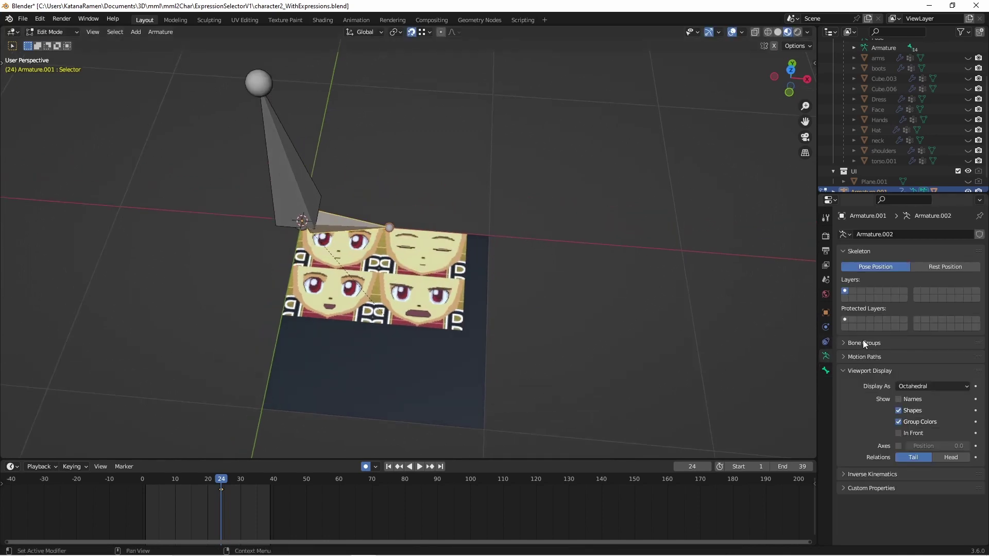
click(44, 32)
click(48, 68)
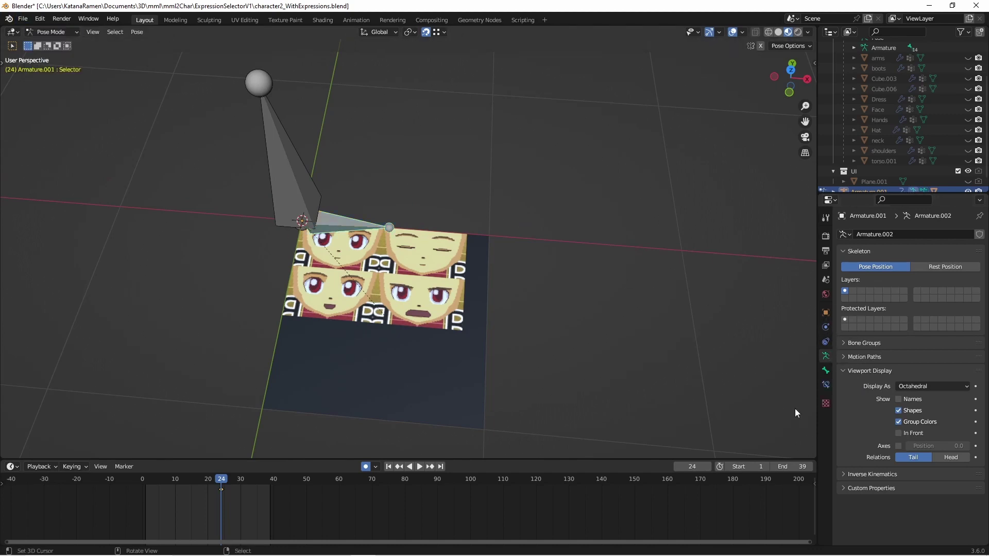
click(932, 389)
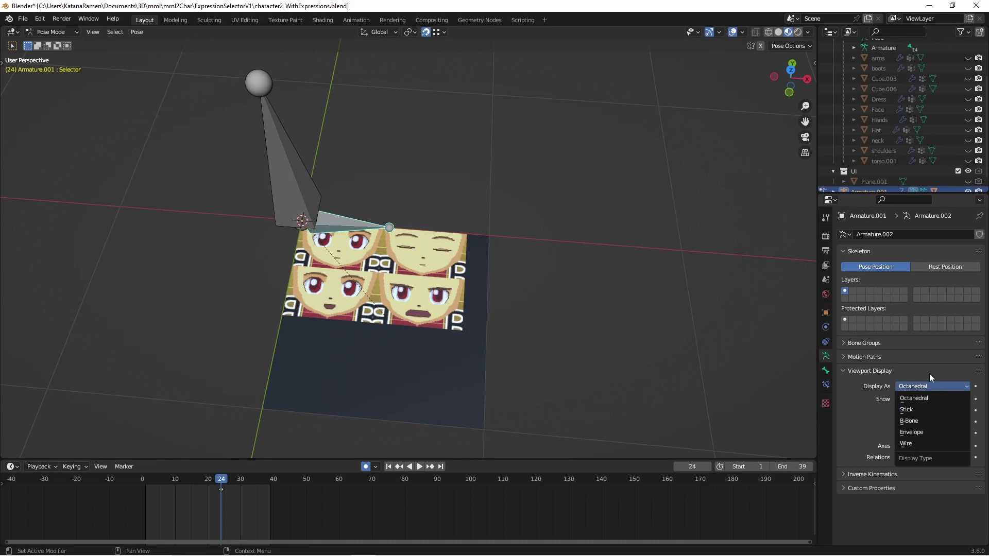
click(825, 370)
scroll(892, 456, down, 4)
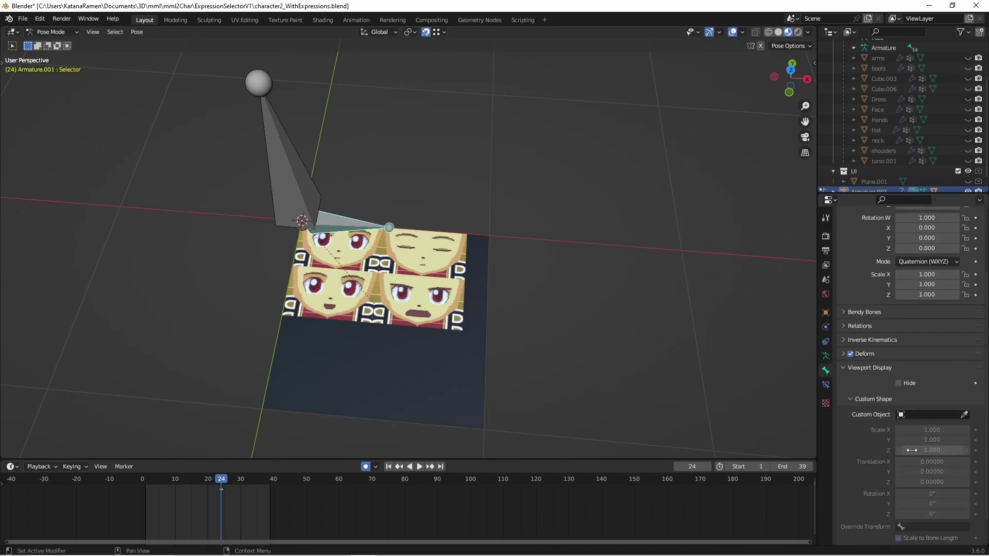
Assign Plane.001 as the Selector bone's custom shape object
click(922, 413)
scroll(914, 518, down, 5)
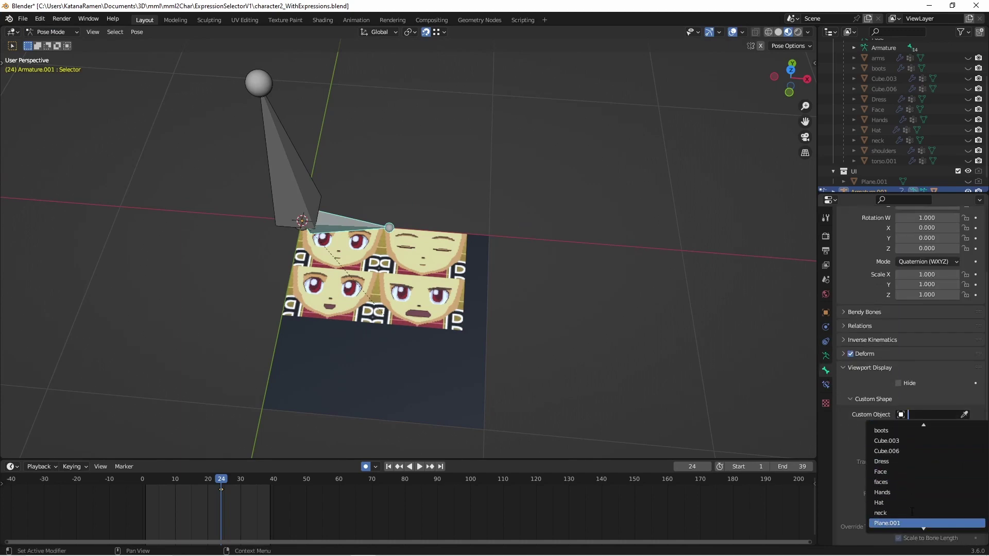
scroll(923, 467, up, 5)
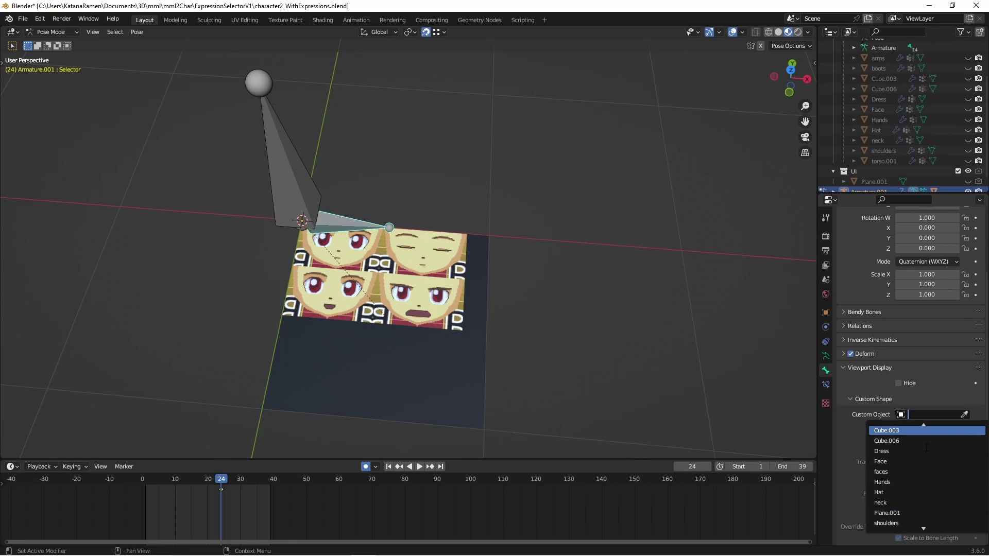
click(839, 438)
scroll(873, 163, down, 1)
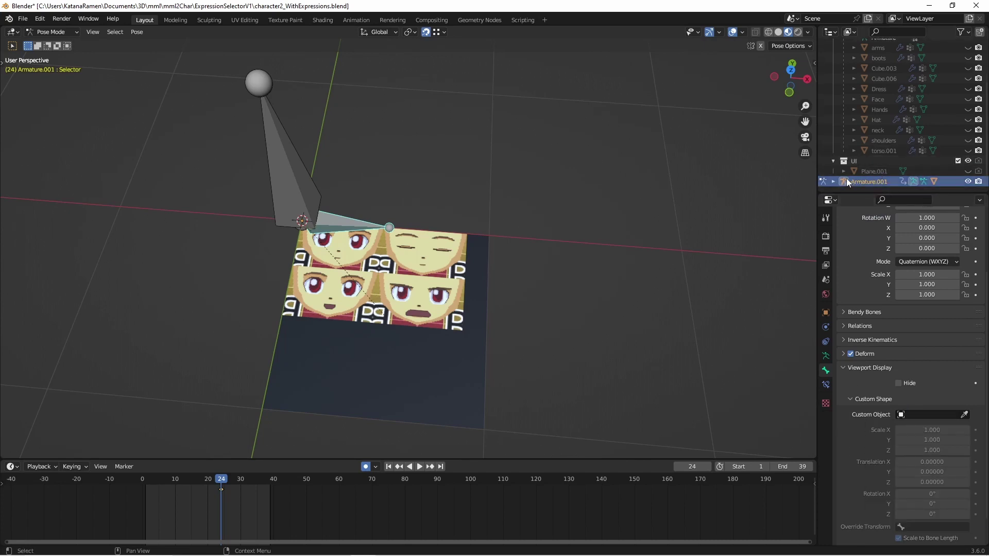
drag(855, 171, 944, 413)
Unhide the Plane.001 outline object and open its mesh for editing
middle_drag(369, 230, 380, 269)
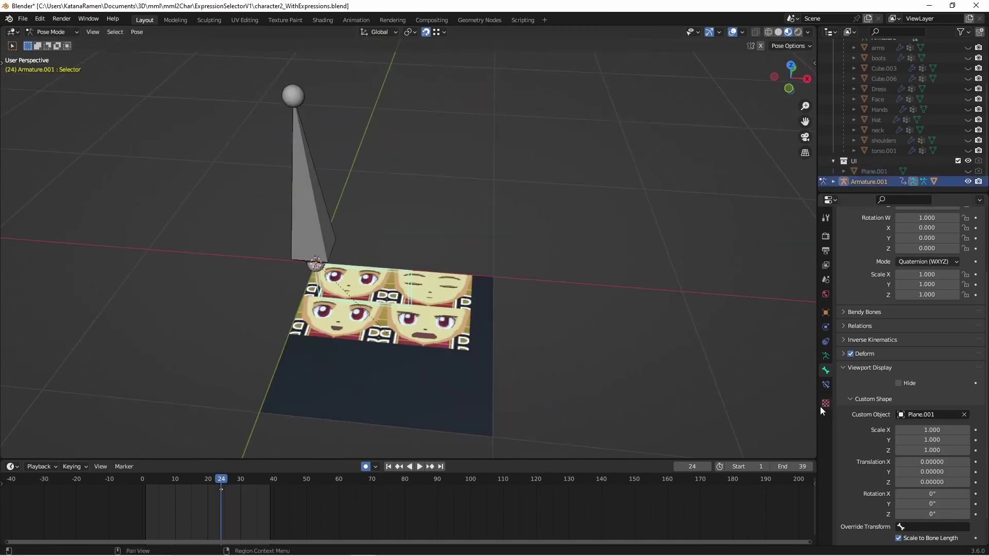
middle_drag(449, 341, 375, 279)
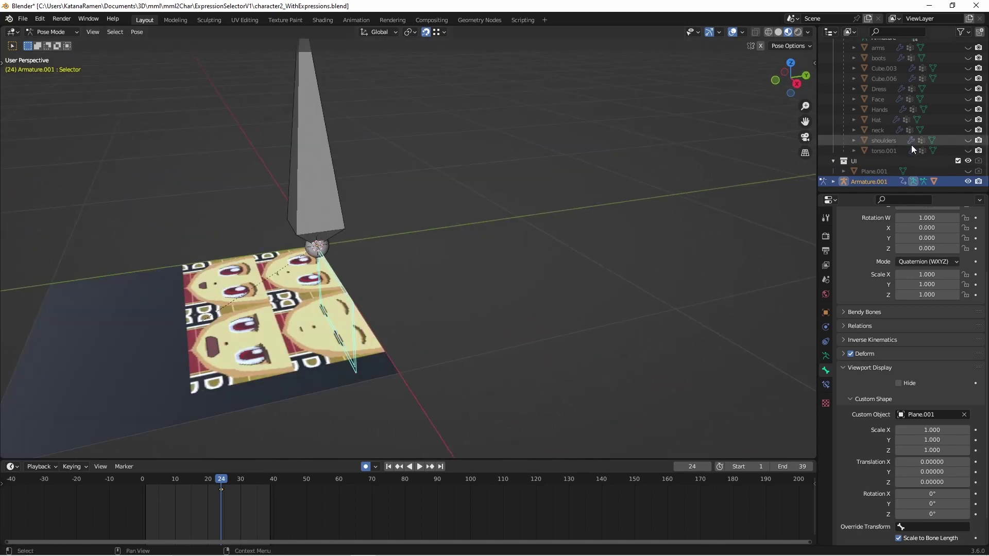
click(875, 171)
click(968, 171)
key(Tab)
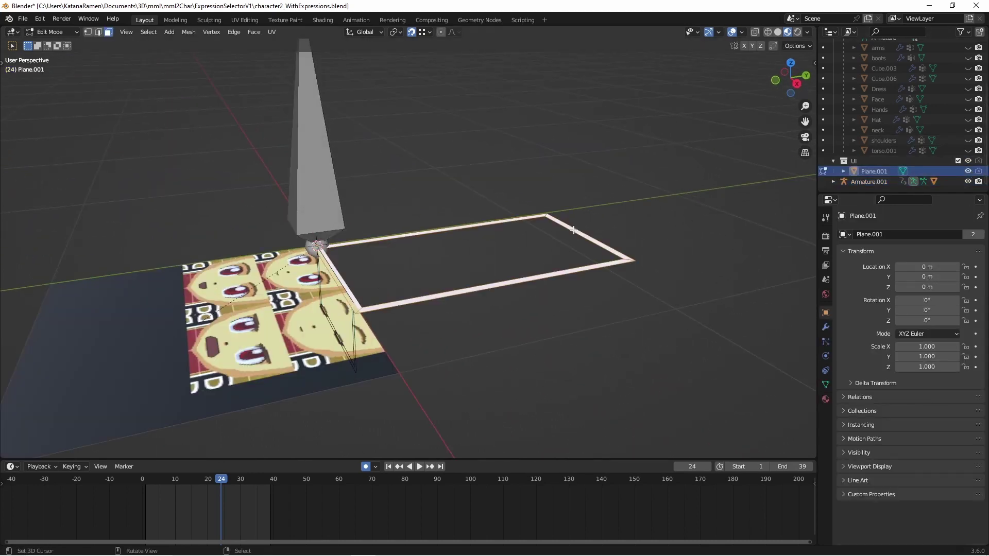
Select the whole Plane.001 outline and rotate it 90° about the global Y axis around the 3D Cursor
right_click(576, 230)
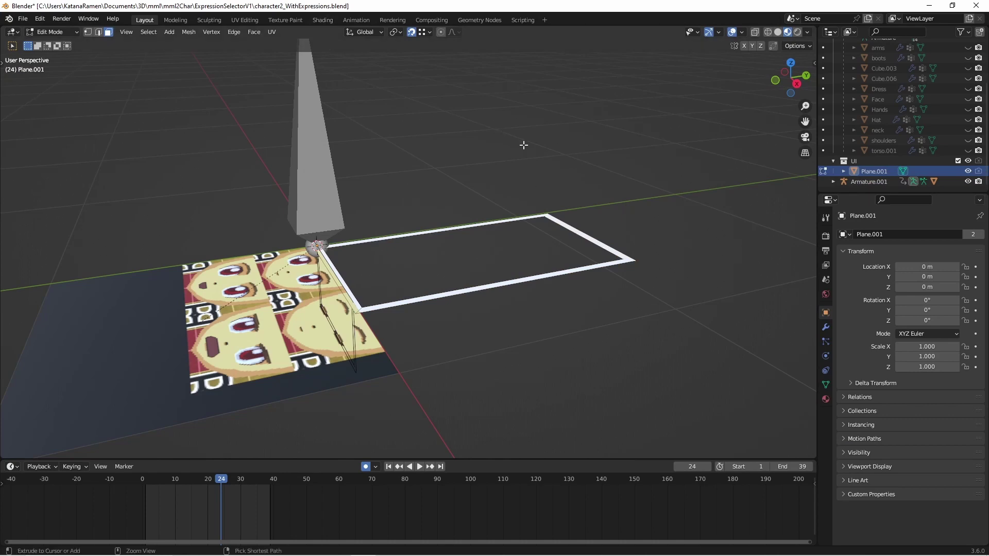
key(ctrl+KP_Add)
click(402, 33)
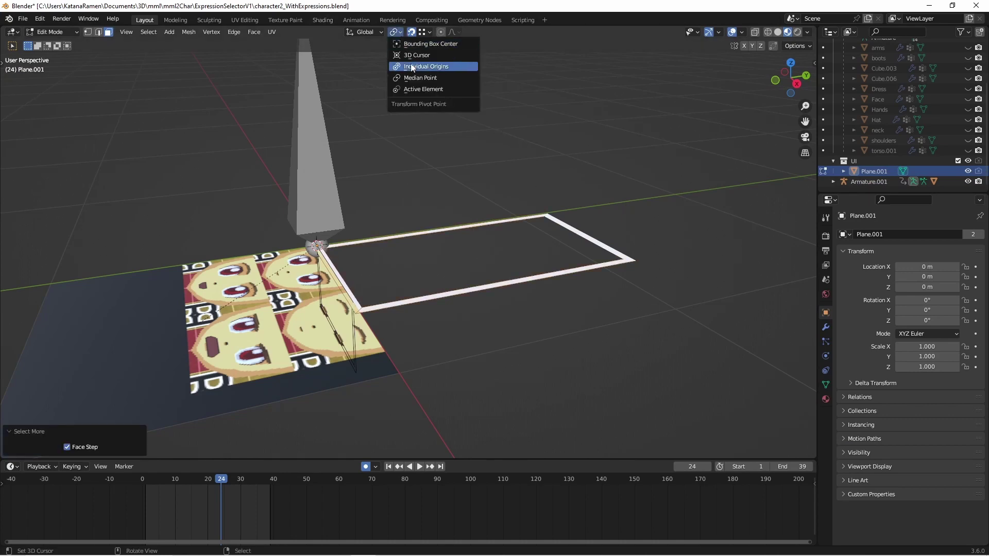
click(412, 54)
key(r)
key(z)
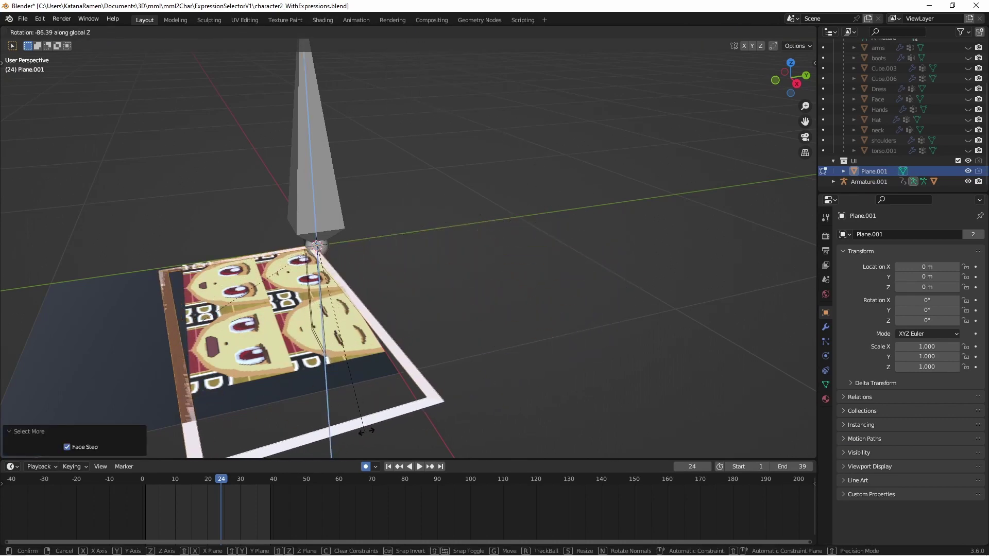
key(x)
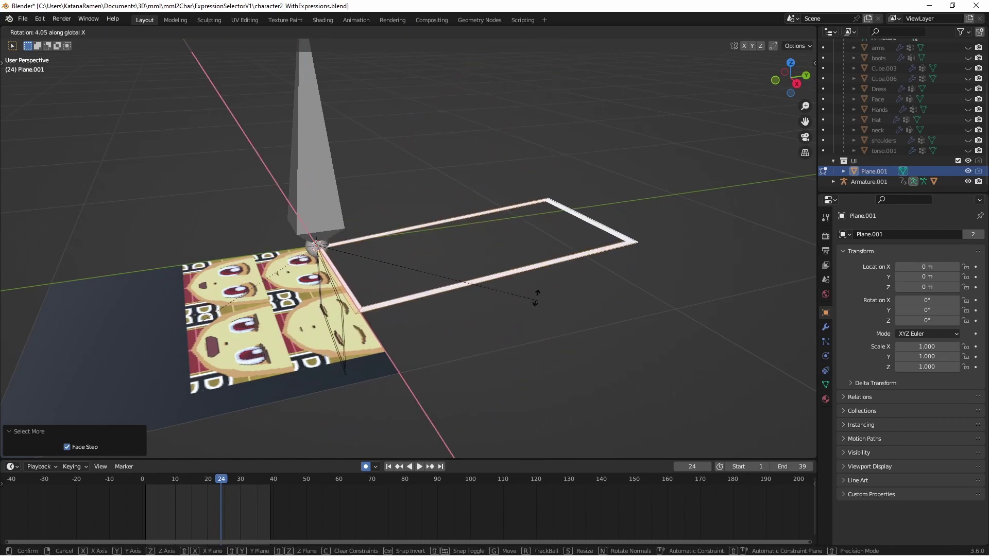
text(y)
text(900)
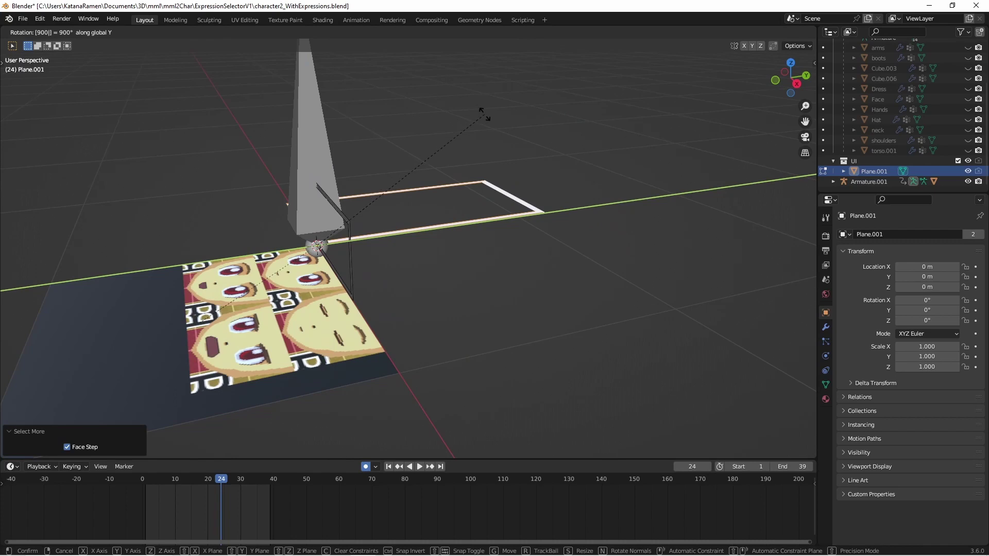
key(BackSpace)
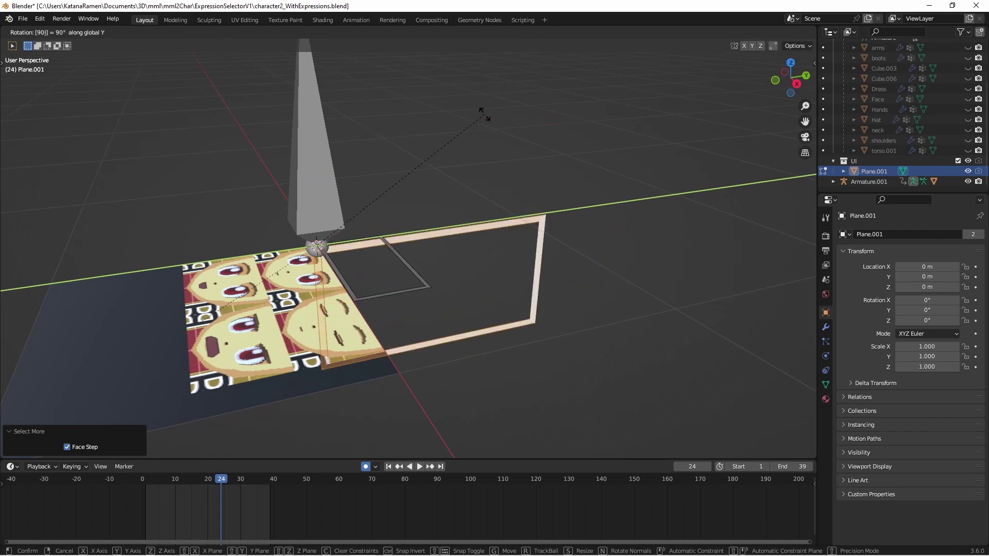
key(Return)
Leave mesh editing, hide Plane.001 again and select the armature
middle_drag(484, 115, 452, 249)
key(h)
click(476, 298)
middle_drag(459, 286, 435, 292)
right_click(436, 292)
Try moving the Selector bone in Edit Mode, then cancel the move and return to Object Mode
key(Tab)
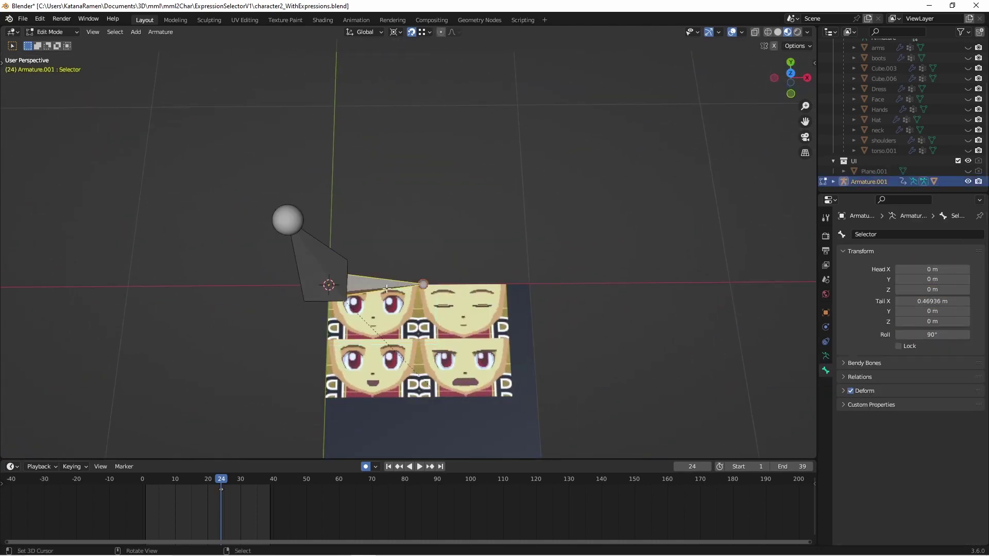
key(g)
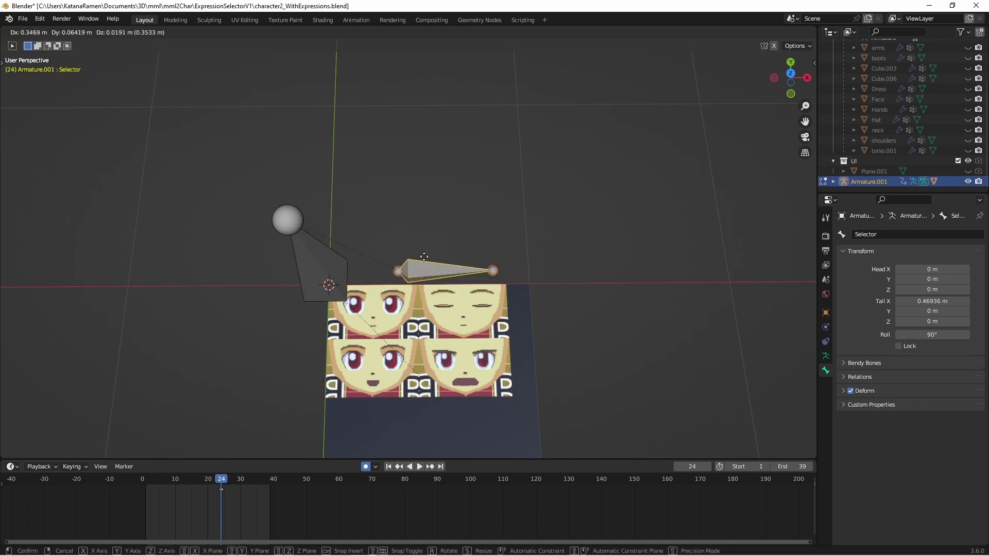
key(Escape)
key(Tab)
Add a vertical loop cut to the faces plane, slid to factor 0.113 along the boundary between the two face columns
click(449, 319)
scroll(462, 357, up, 5)
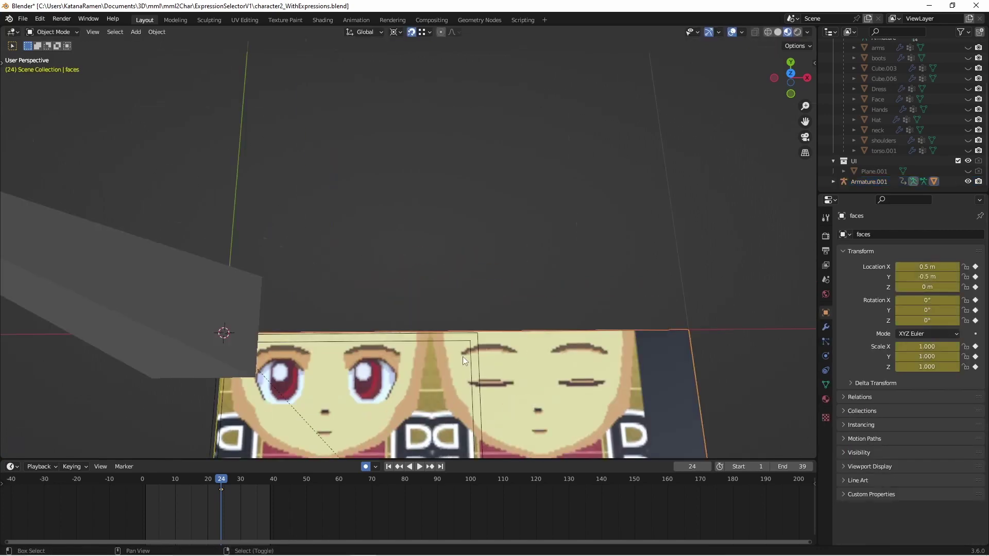
key(Tab)
right_click(435, 192)
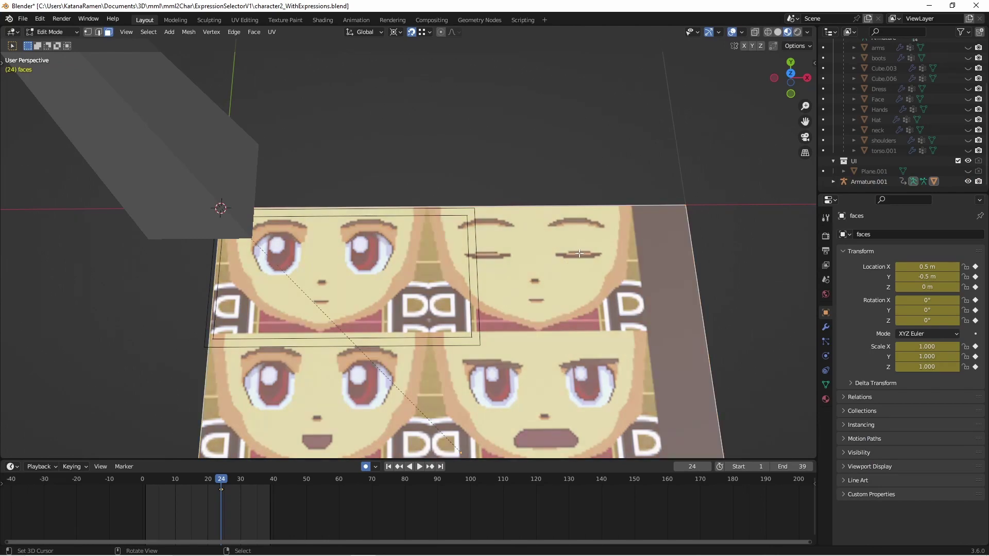
key(ctrl+r)
click(430, 199)
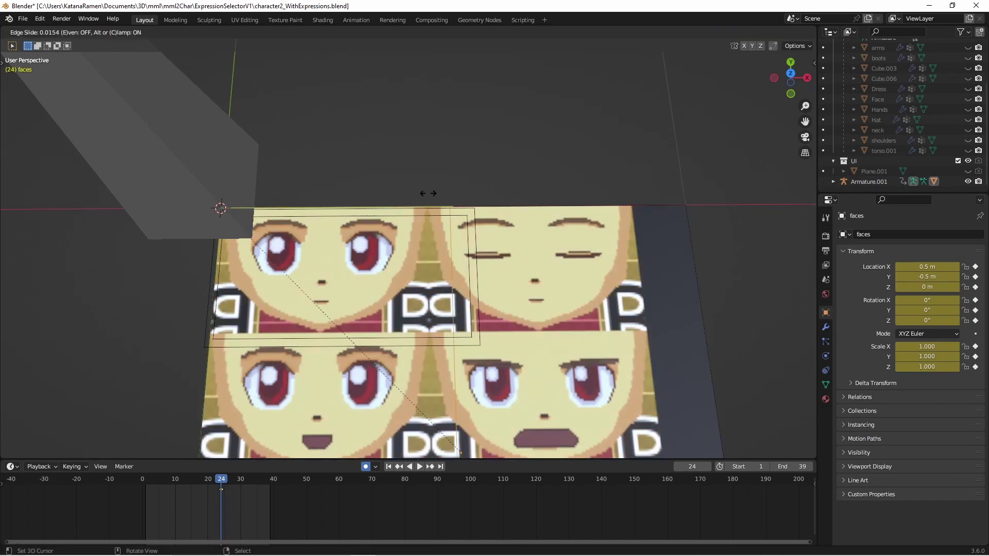
click(406, 212)
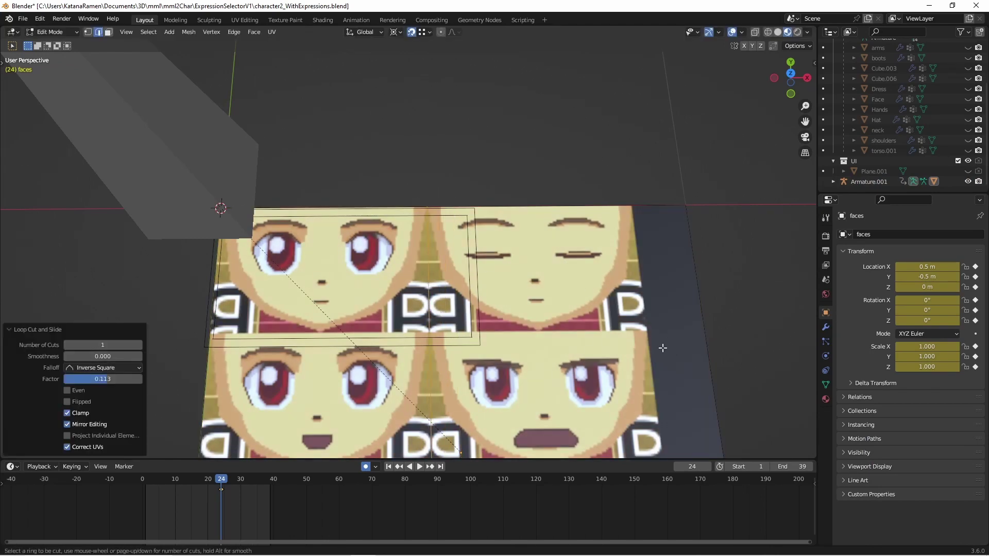
key(Escape)
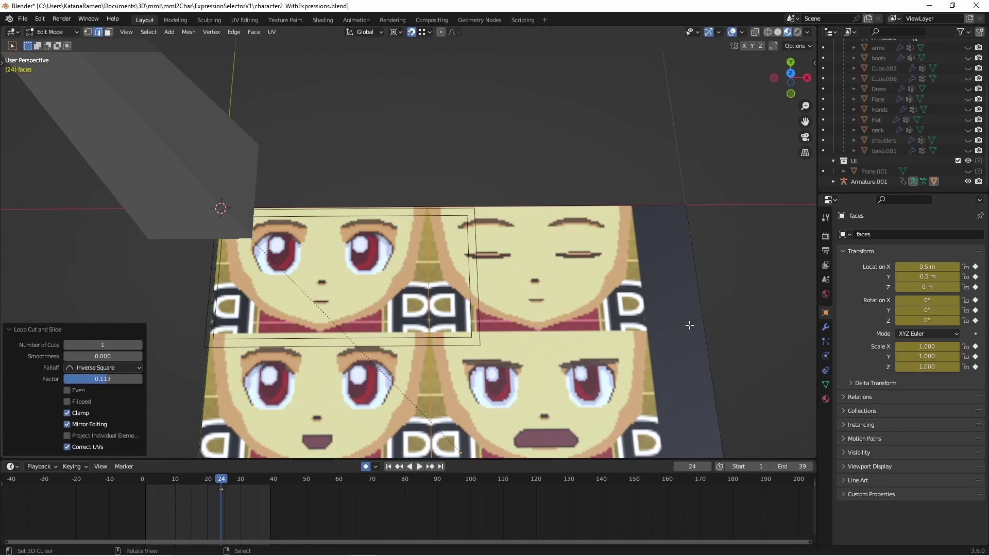
Add a horizontal loop cut to the faces plane, slid to factor -0.462 along the boundary between the two face rows
key(ctrl+r)
click(216, 392)
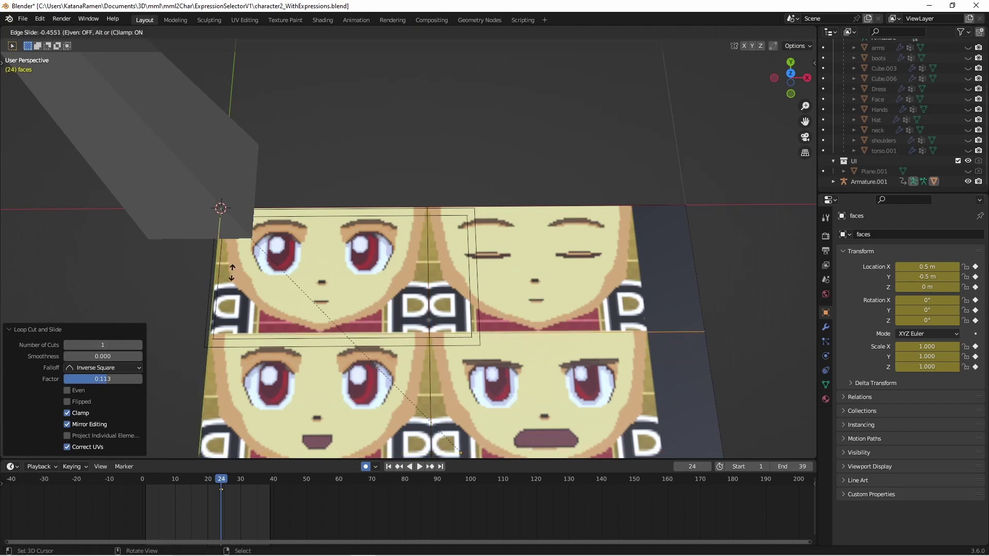
click(232, 270)
Fine-tune the horizontal cut with an edge slide of factor 0.001 and switch the mesh to vertex selection
scroll(461, 319, up, 7)
scroll(461, 316, down, 4)
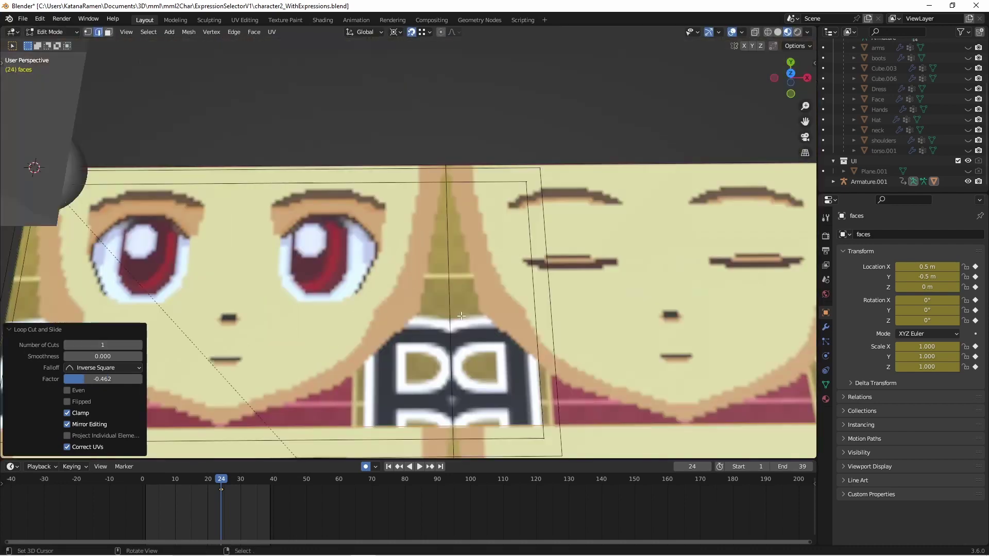
key(g)
key(g)
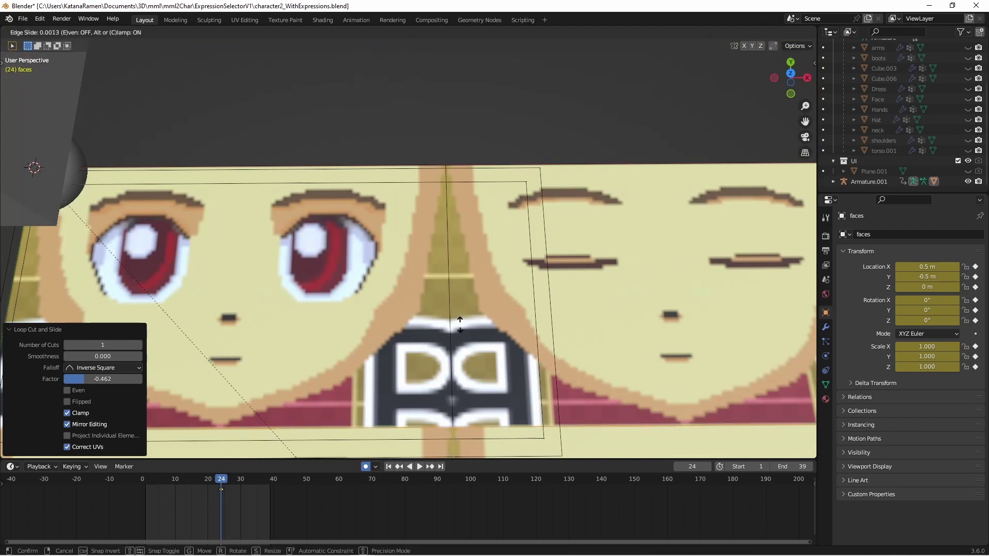
click(460, 323)
scroll(470, 331, down, 3)
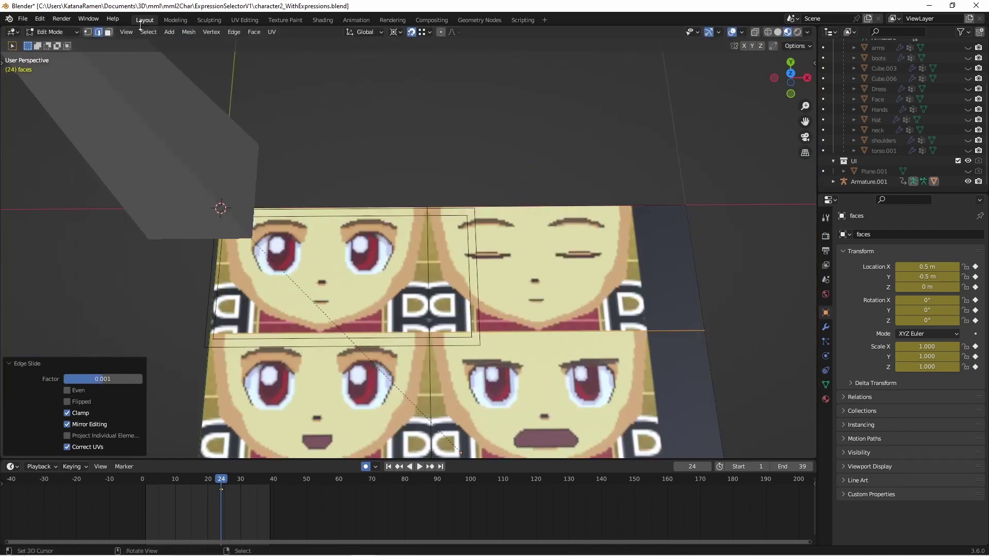
click(87, 32)
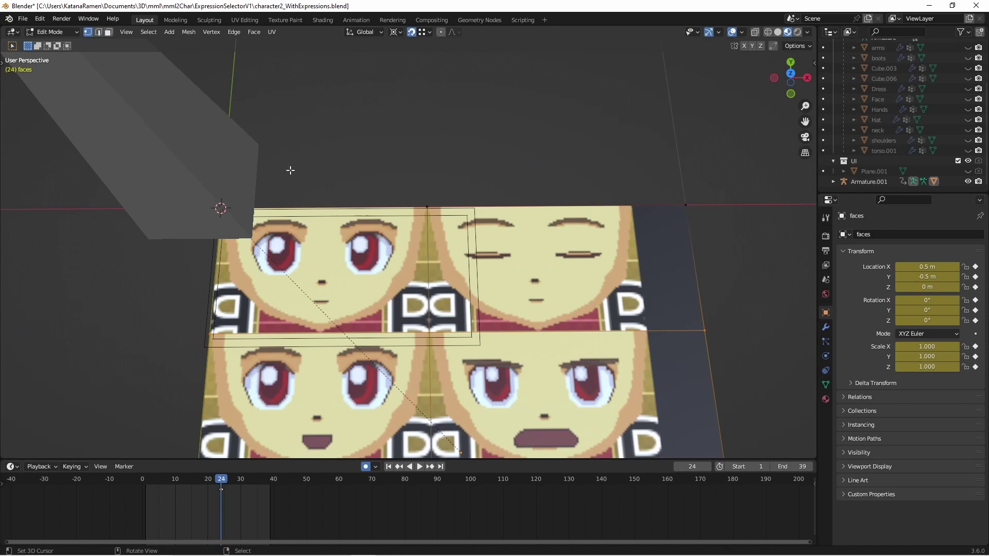
Try moving the top-middle and centre vertices of the faces plane
right_click(424, 201)
key(g)
right_click(405, 172)
right_click(431, 330)
key(g)
right_click(512, 303)
Put the selector armature in Pose Mode and snap the Selector bone onto the lower-right face, about 0.443 m across and 0.27 m down
click(422, 34)
click(48, 33)
click(55, 44)
right_click(103, 68)
scroll(286, 224, down, 5)
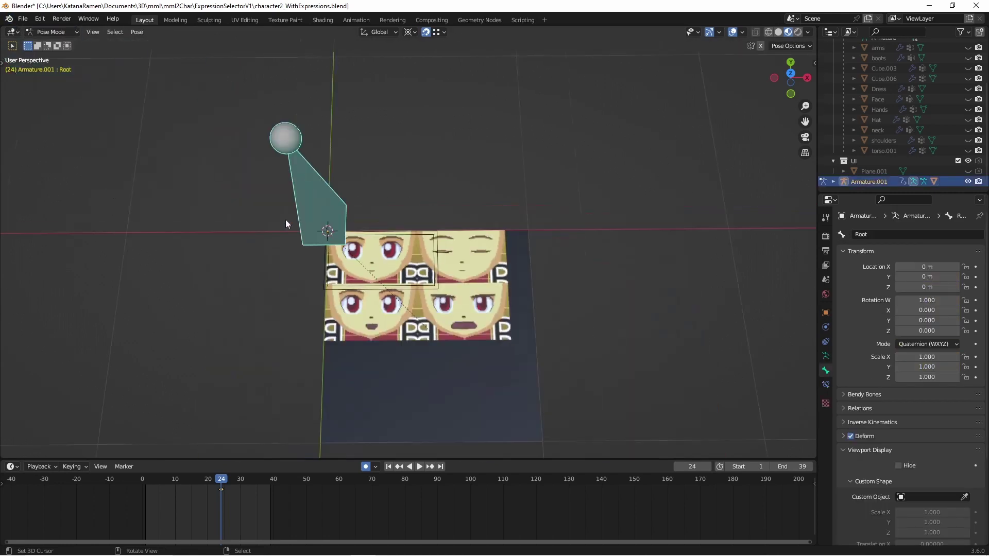
click(357, 236)
key(g)
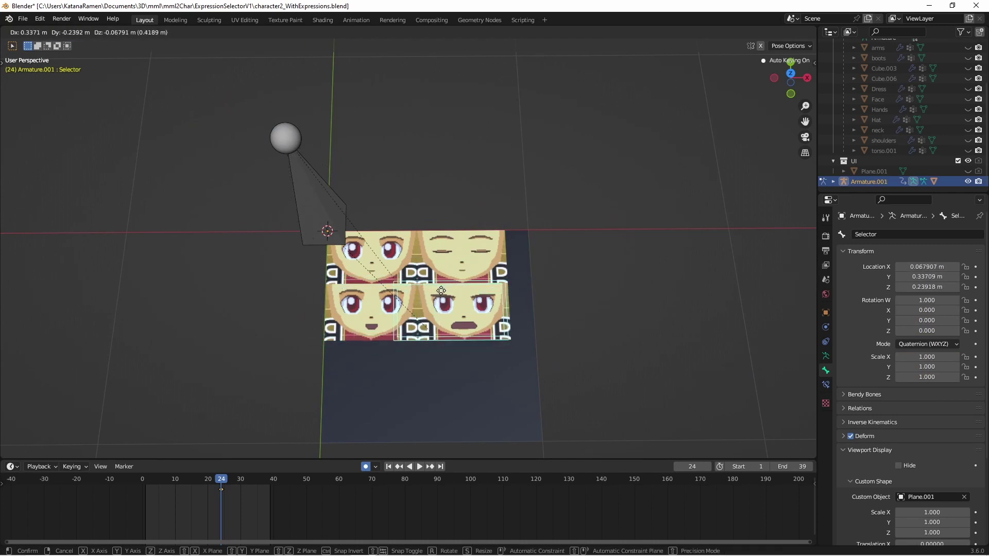
click(463, 293)
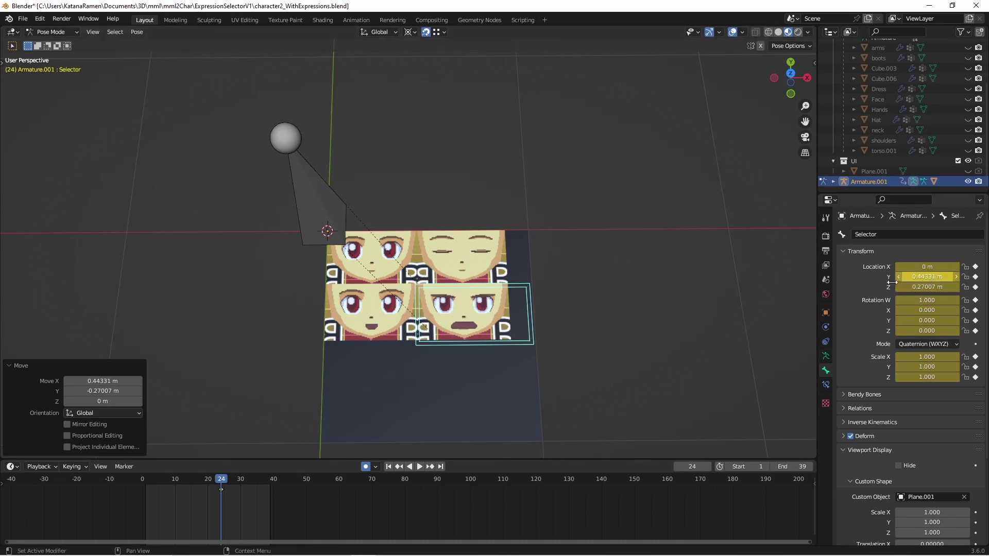
Test snapping the Selector bone to other face cells and return it to the lower-right face
key(g)
key(x)
right_click(537, 278)
key(ctrl+z)
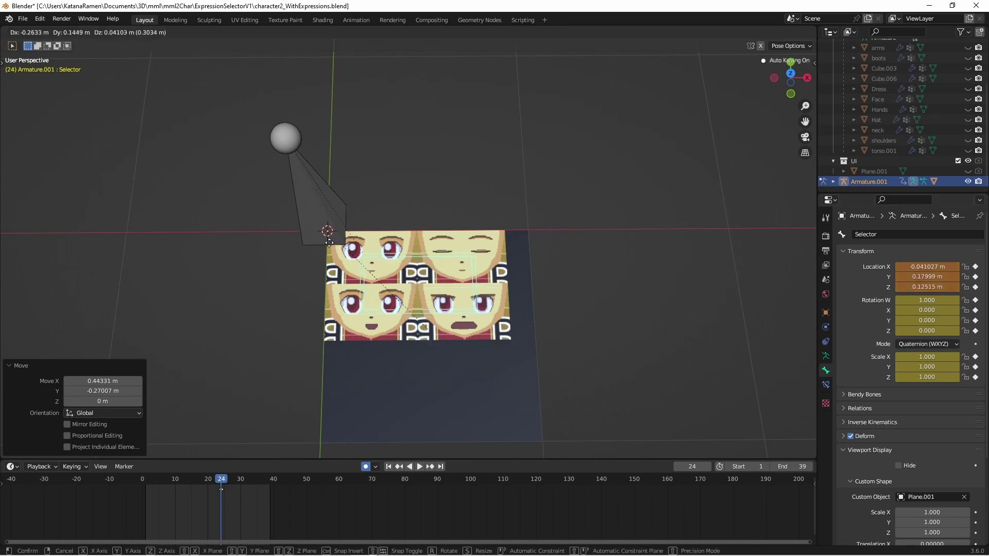
key(g)
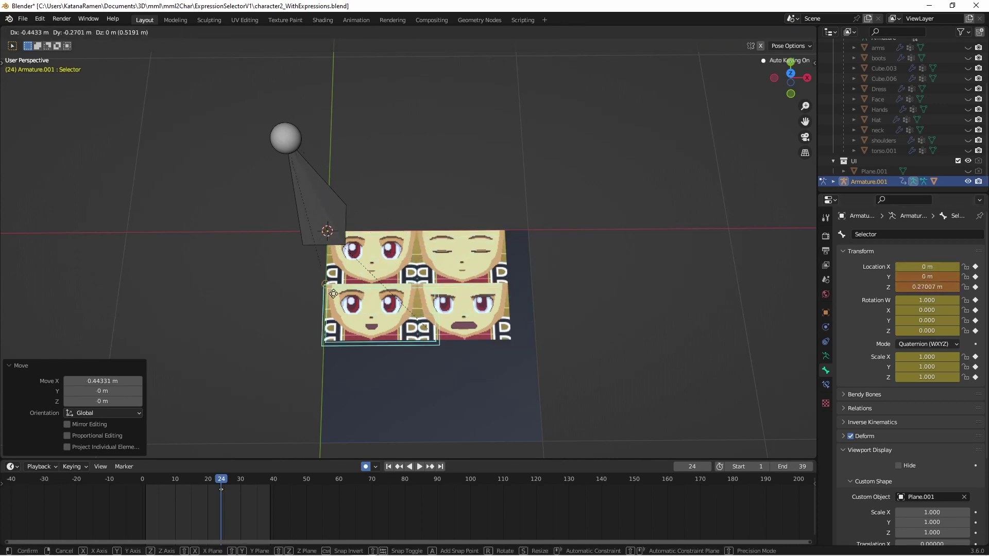
click(415, 286)
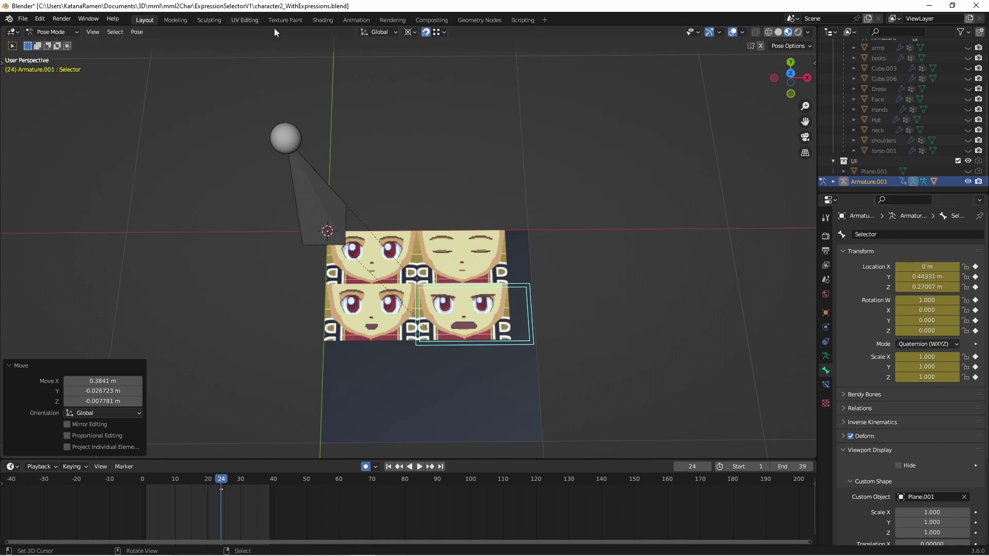
Switch to the Shading workspace, unhide all character objects in Object Mode and select the Face object to show its material nodes
click(325, 21)
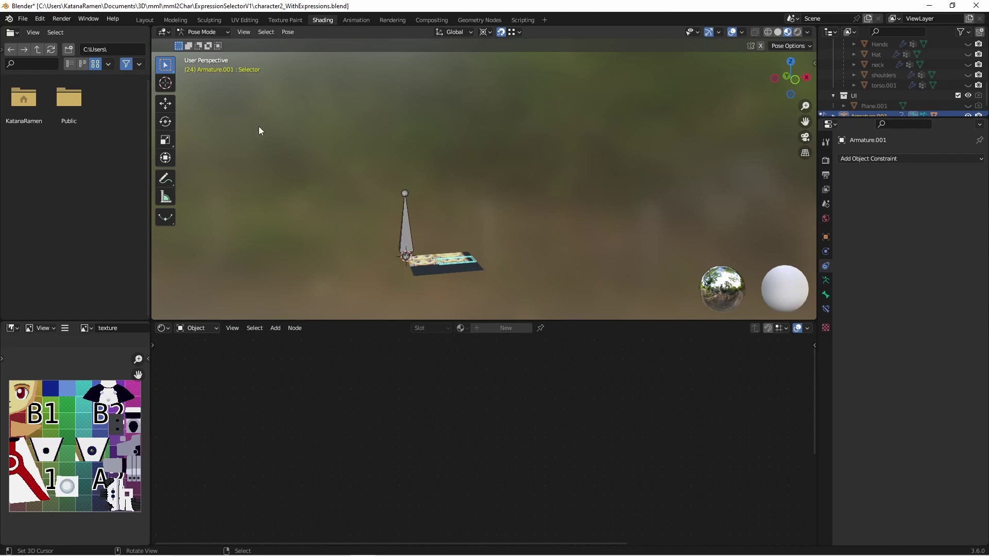
click(204, 32)
click(206, 43)
key(alt+h)
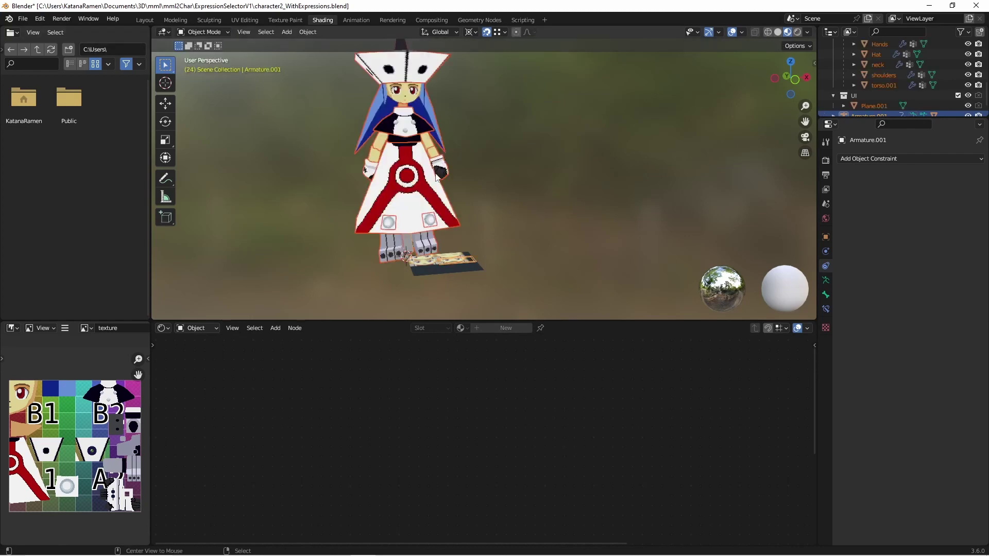
shift+middle_drag(418, 156, 436, 181)
click(435, 128)
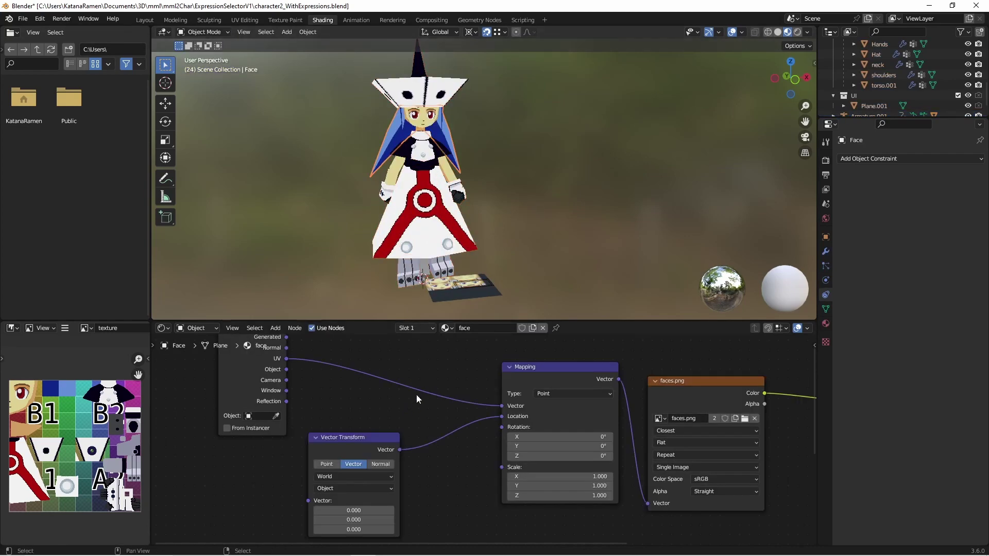
Select the selector armature in Pose Mode and copy the Selector bone's Y location
click(458, 286)
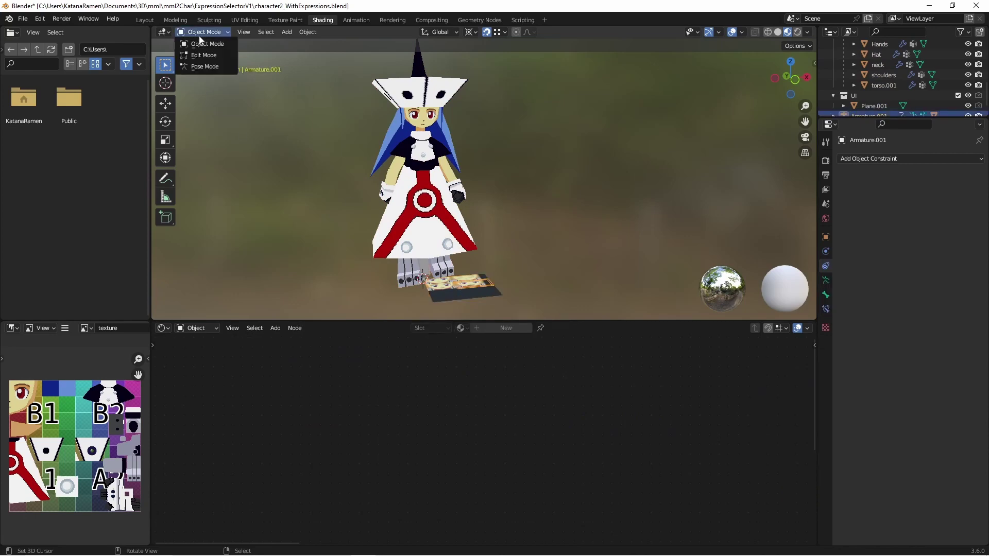
click(206, 66)
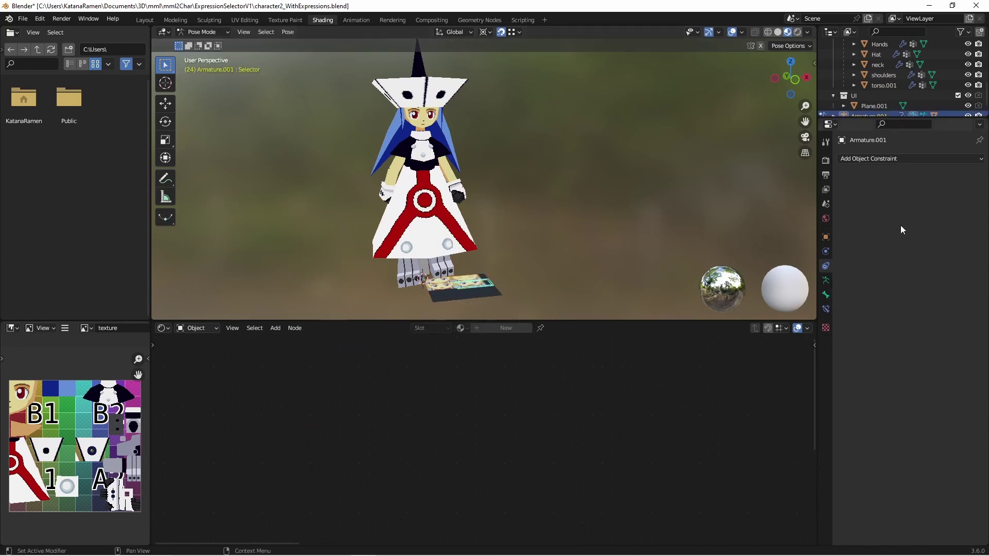
click(825, 296)
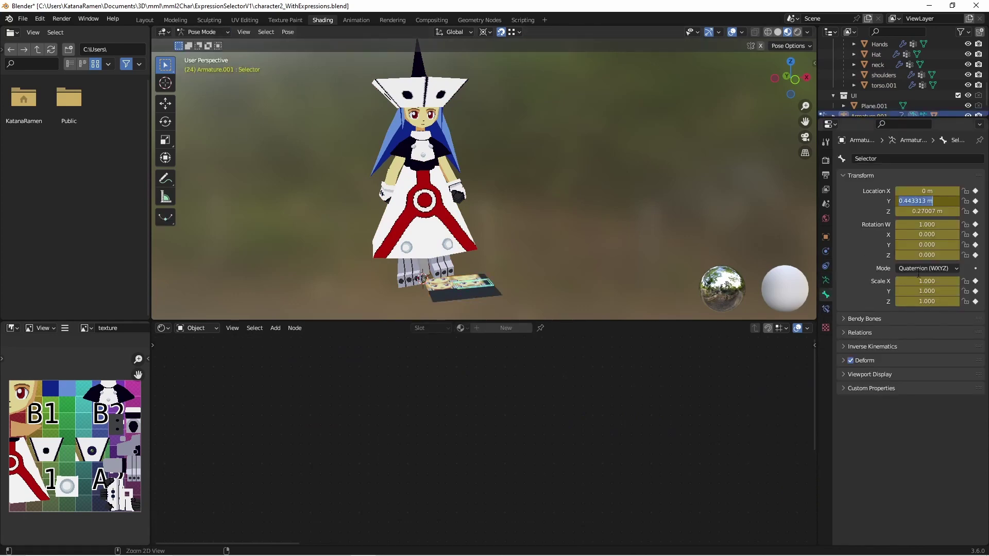
click(956, 425)
Set the Vector Transform node's X value in the Face object's material to 0.443
middle_drag(515, 161, 499, 211)
shift+middle_drag(438, 263, 455, 221)
scroll(466, 173, up, 1)
middle_drag(454, 217, 451, 168)
click(422, 92)
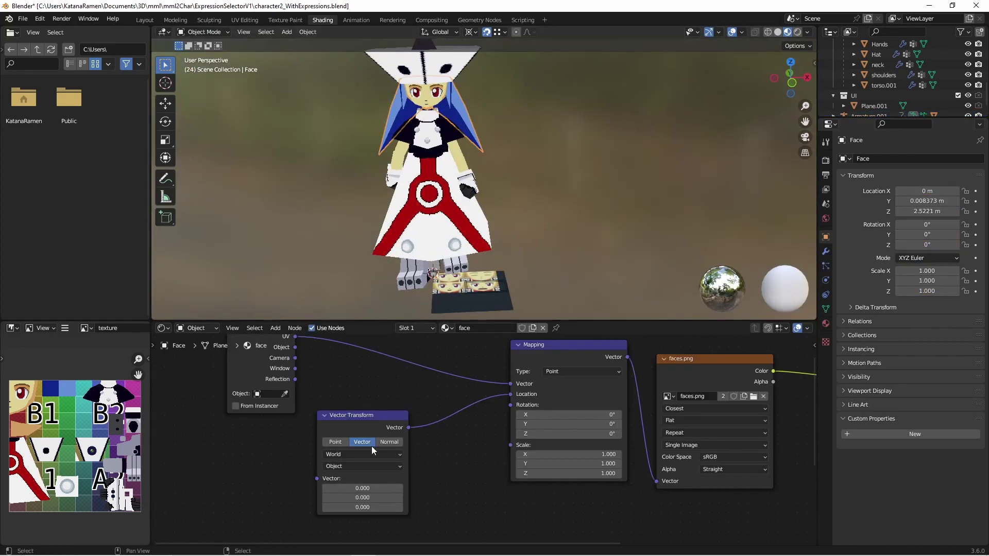
click(362, 489)
key(Return)
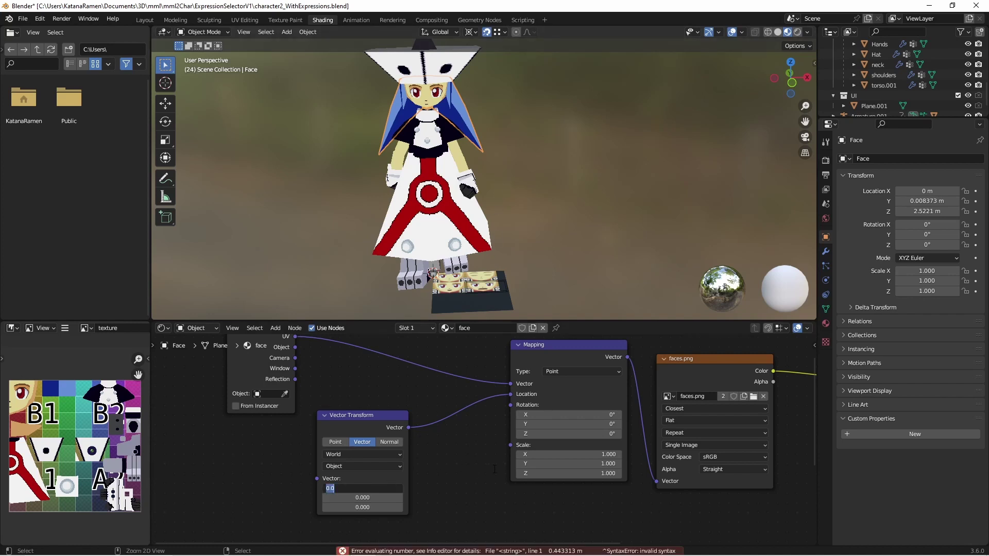
key(Return)
click(382, 488)
key(Return)
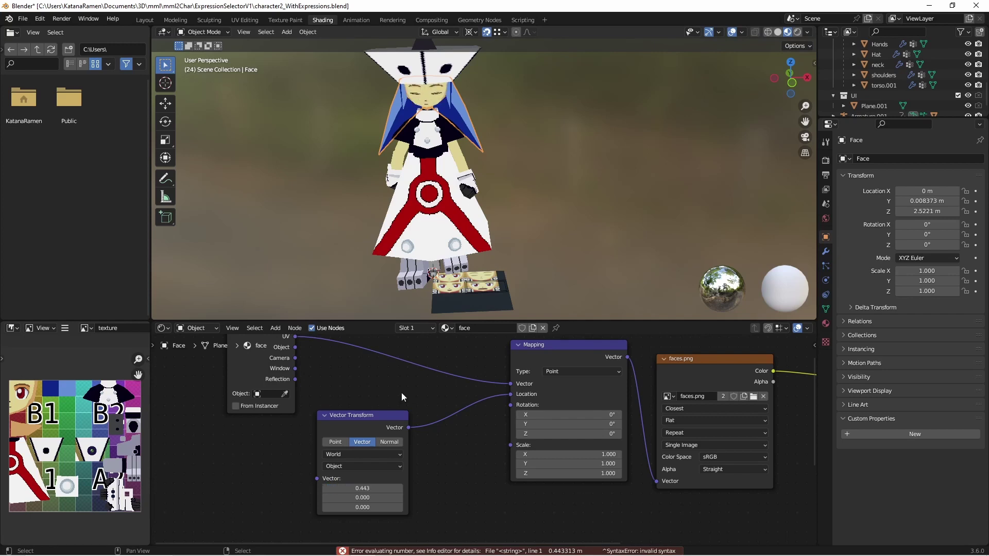
Return the selector armature to Object Mode and select it as the parent of the faces plane
middle_drag(452, 250, 471, 278)
click(477, 287)
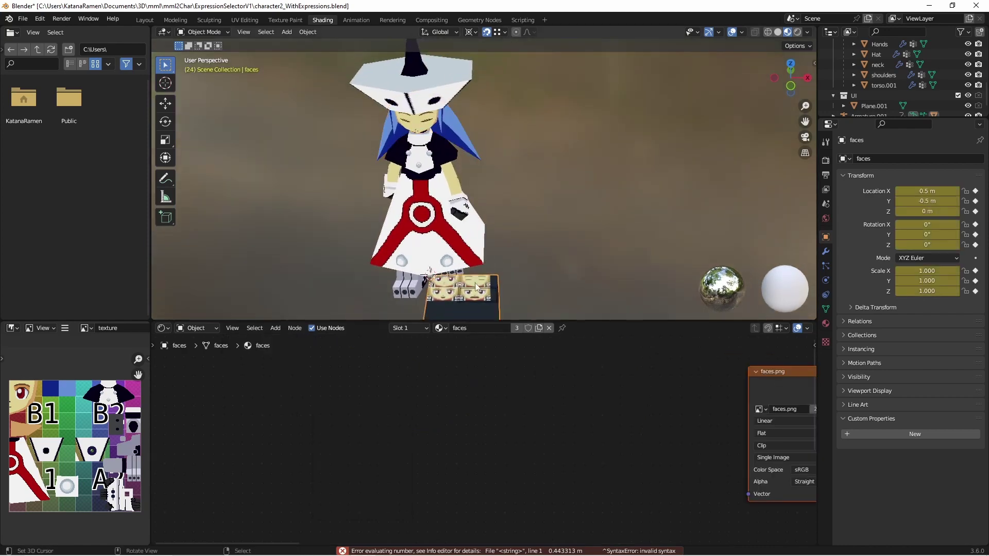
click(484, 292)
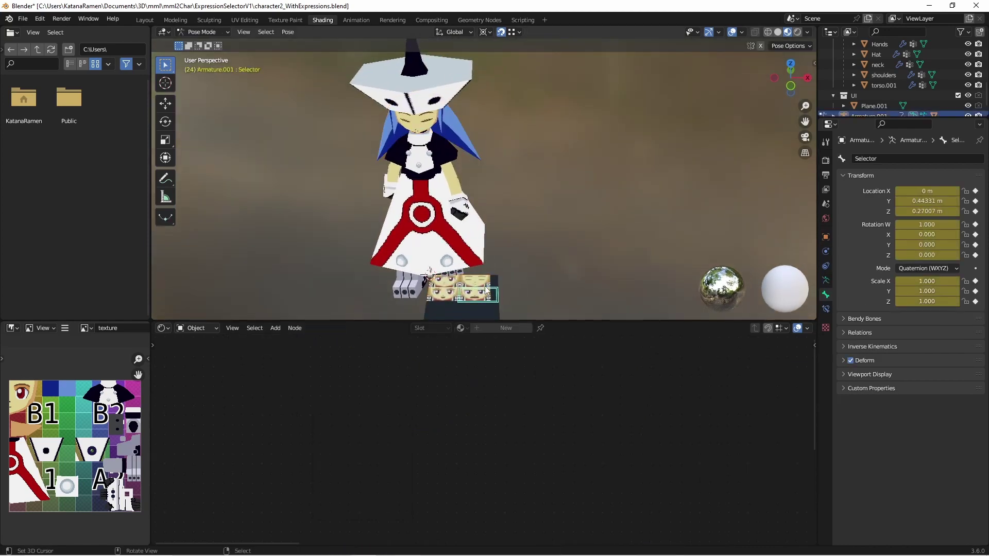
shift+middle_drag(495, 262, 495, 278)
middle_drag(588, 218, 422, 133)
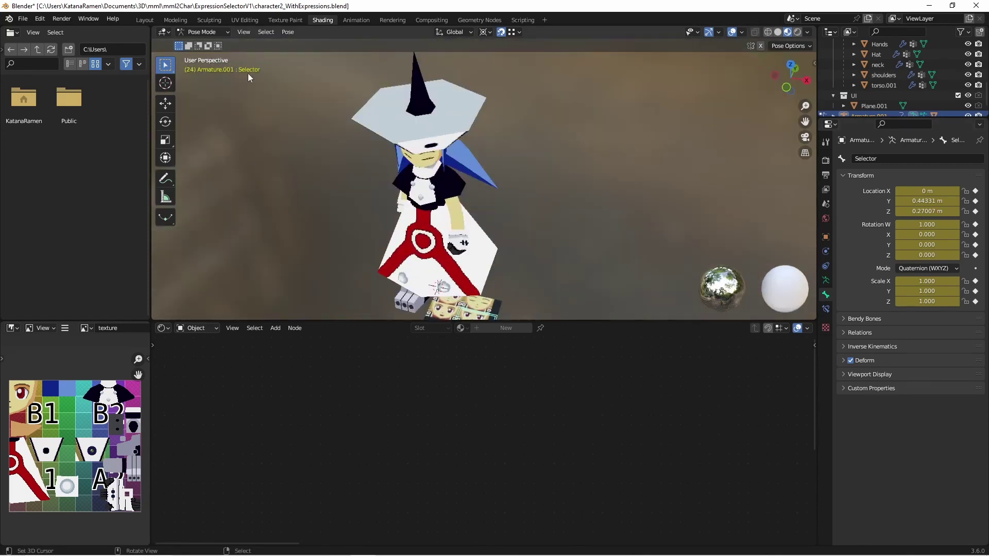
click(203, 32)
click(208, 42)
click(437, 238)
click(446, 262)
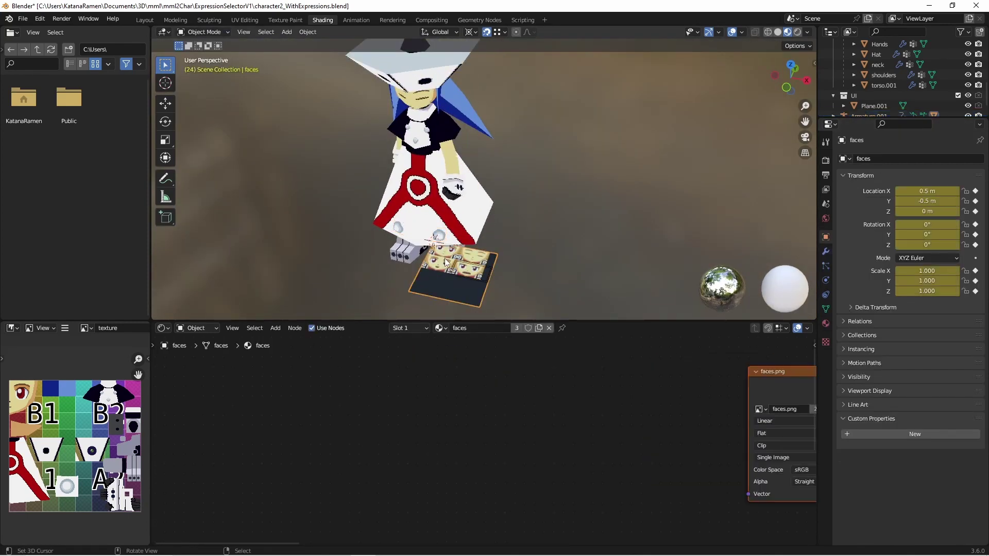
key(bracketleft)
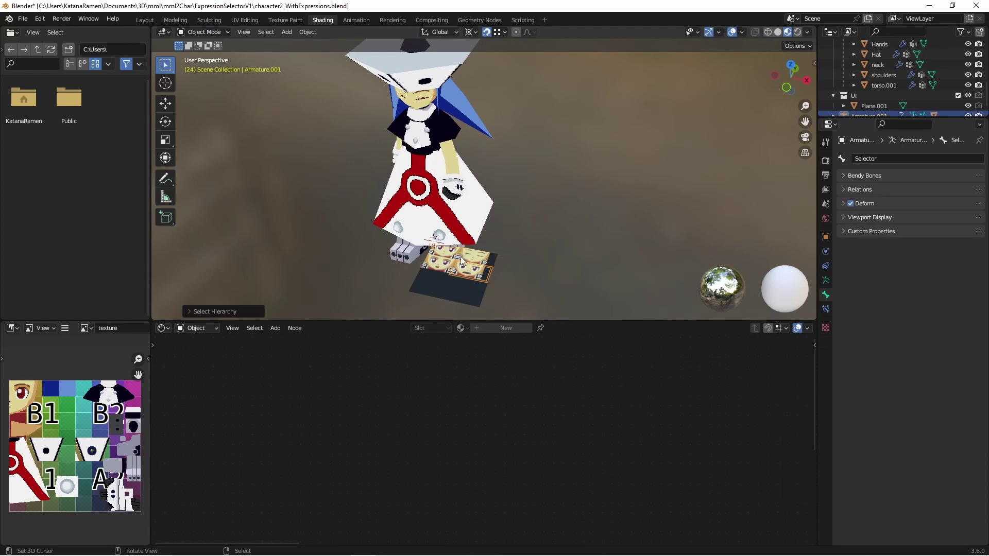
Move the selector rig away from the character's feet and raise it along Z to about head height
key(g)
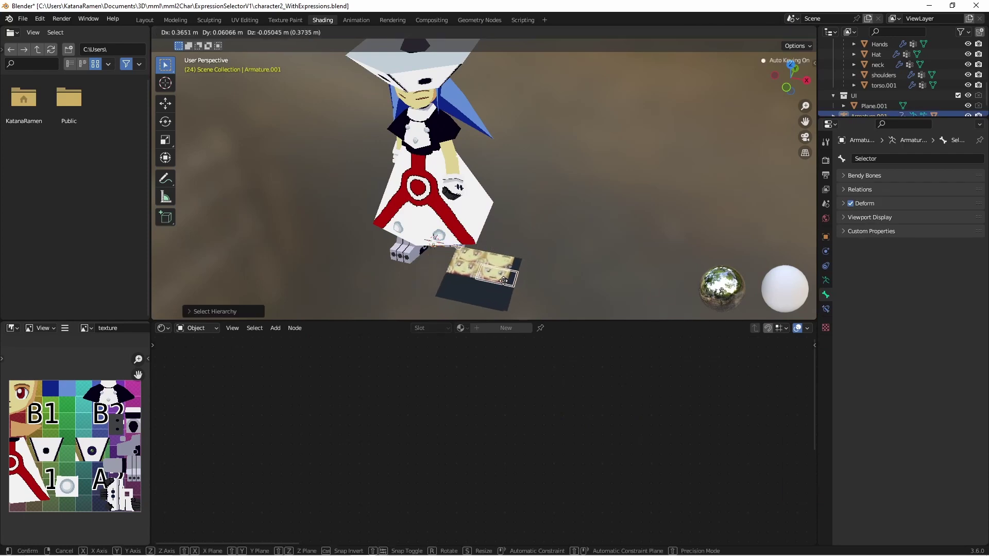
click(580, 258)
key(g)
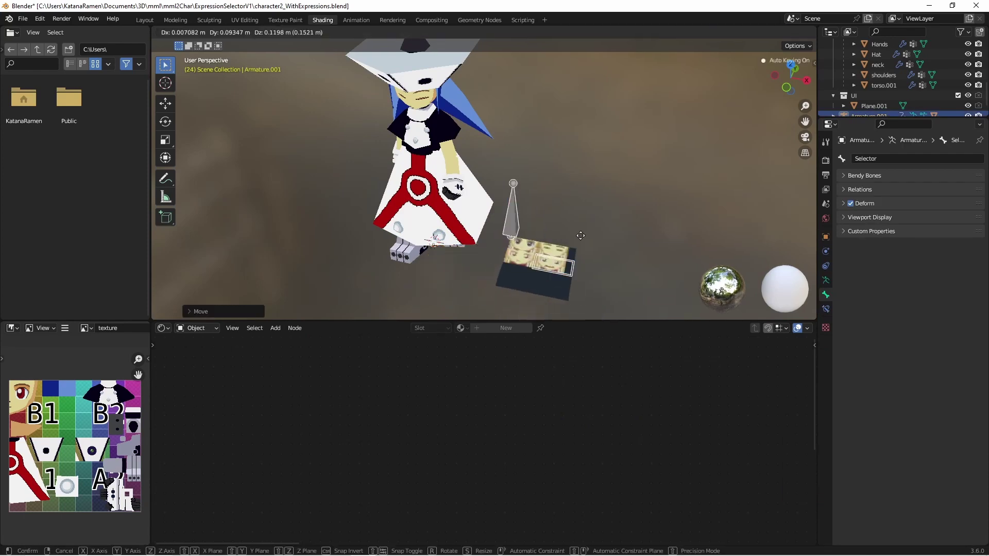
key(z)
click(583, 123)
Change the pivot point to the rig's own origin, then trackball-rotate the rig upright and move it beside the character's head
key(r)
key(r)
right_click(498, 109)
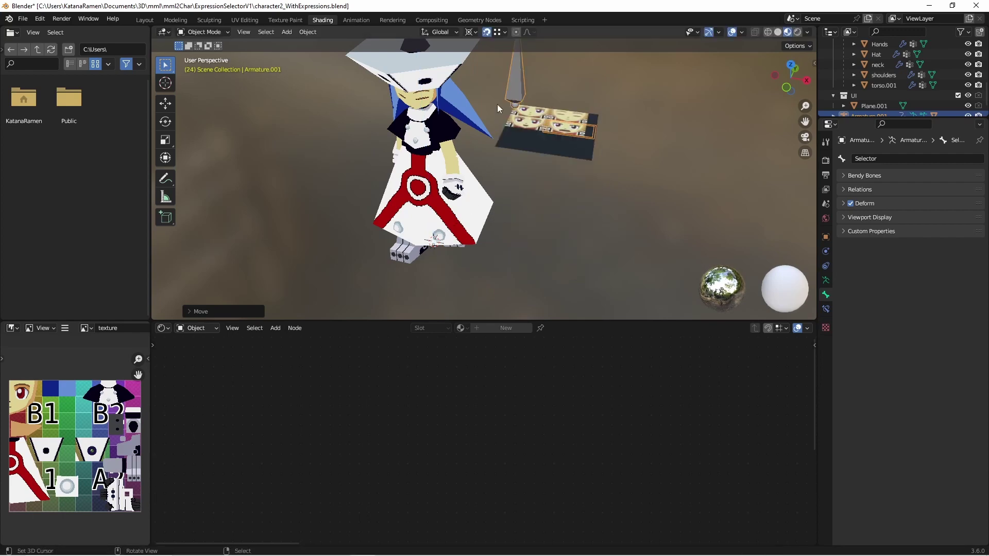
click(471, 33)
click(494, 67)
shift+middle_drag(486, 184, 438, 237)
key(r)
key(r)
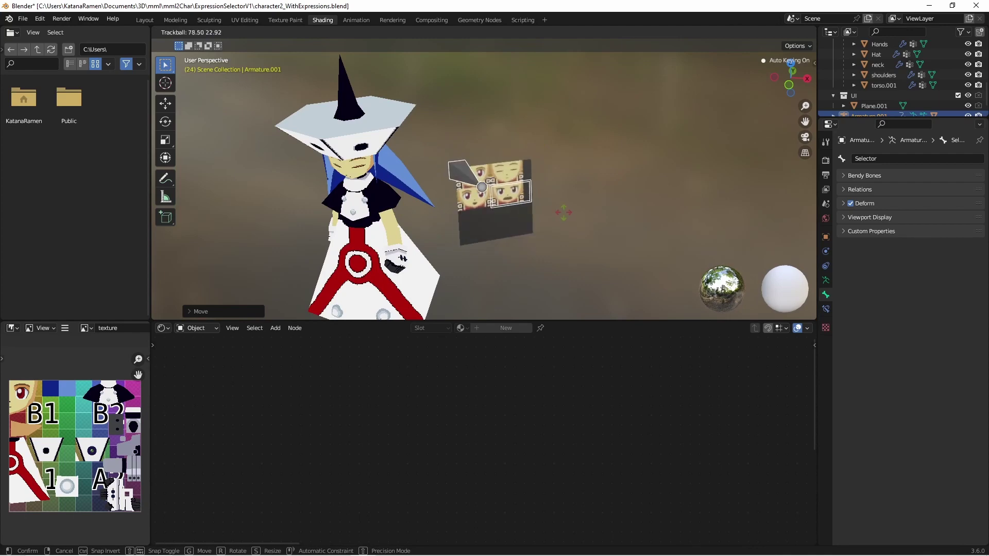
click(546, 198)
key(g)
click(508, 164)
Fine-tune the selector rig's rotation and position so the face grid stands level beside the character's head
shift+middle_drag(510, 166, 496, 209)
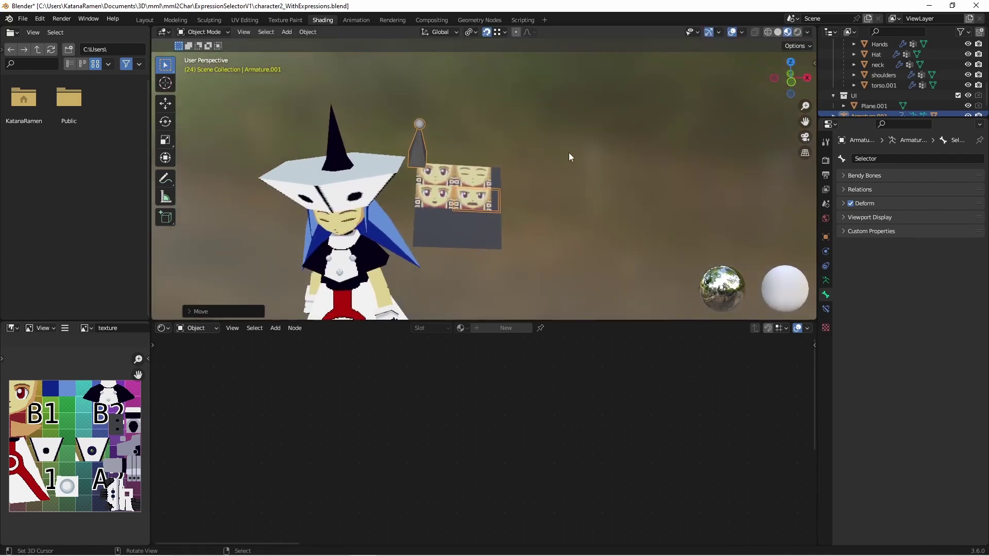
key(r)
click(532, 110)
key(g)
click(545, 117)
key(r)
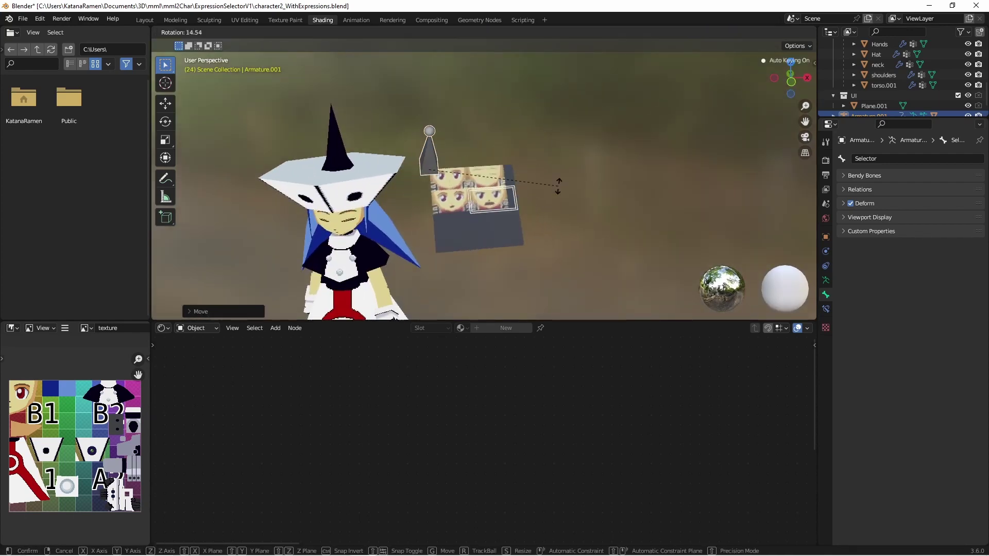
click(556, 190)
shift+middle_drag(530, 256, 530, 187)
key(r)
click(535, 207)
shift+middle_drag(440, 188, 484, 228)
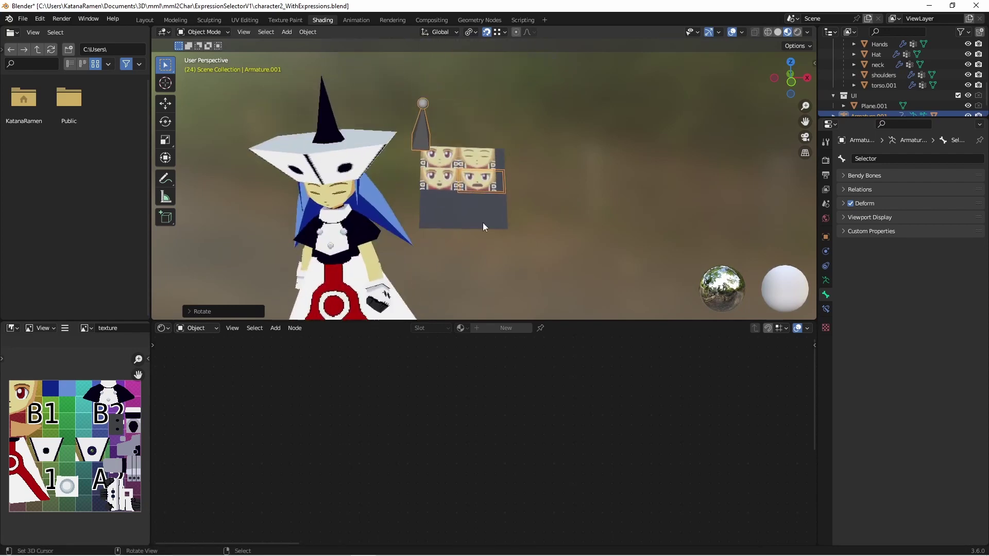
Select the Face object and set its Vector Transform node's X value to 0
click(209, 32)
click(330, 187)
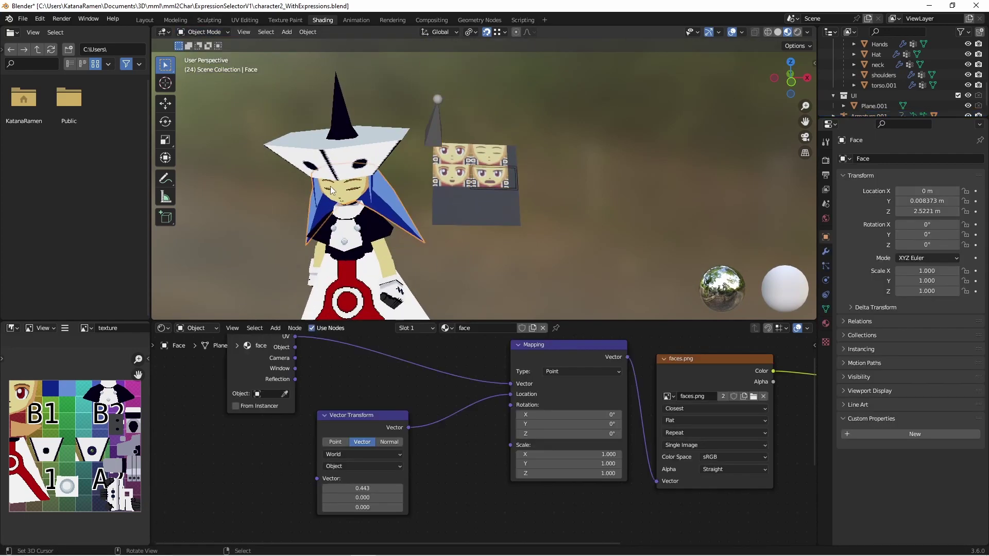
click(361, 488)
text(0)
key(Return)
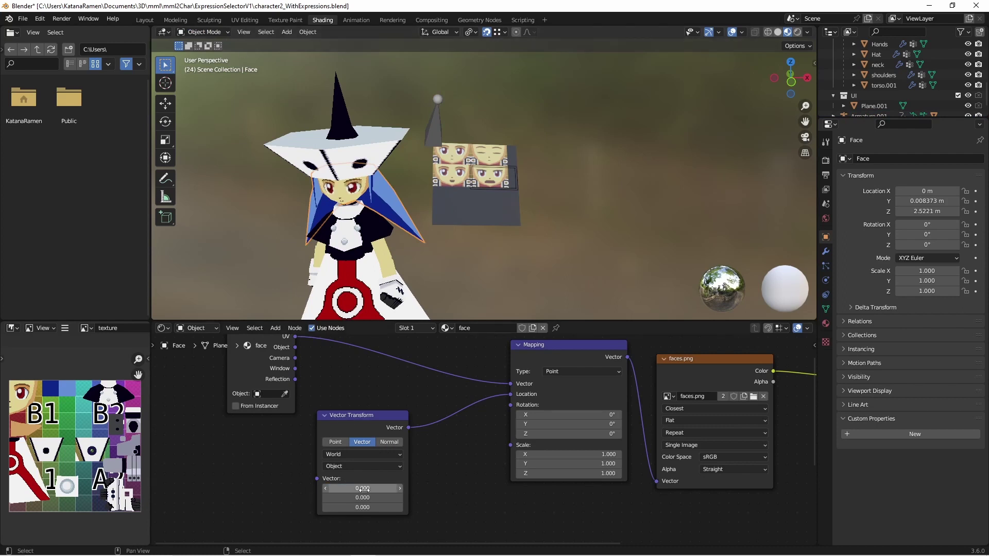
Slide the Vector Transform X value to preview the face texture shifting, then set it back to 0
right_click(365, 489)
right_click(375, 488)
drag(379, 489, 403, 489)
click(380, 489)
text(0)
key(Return)
Add a driver to the Vector Transform node's X value with Armature.001 as its target object
right_click(372, 489)
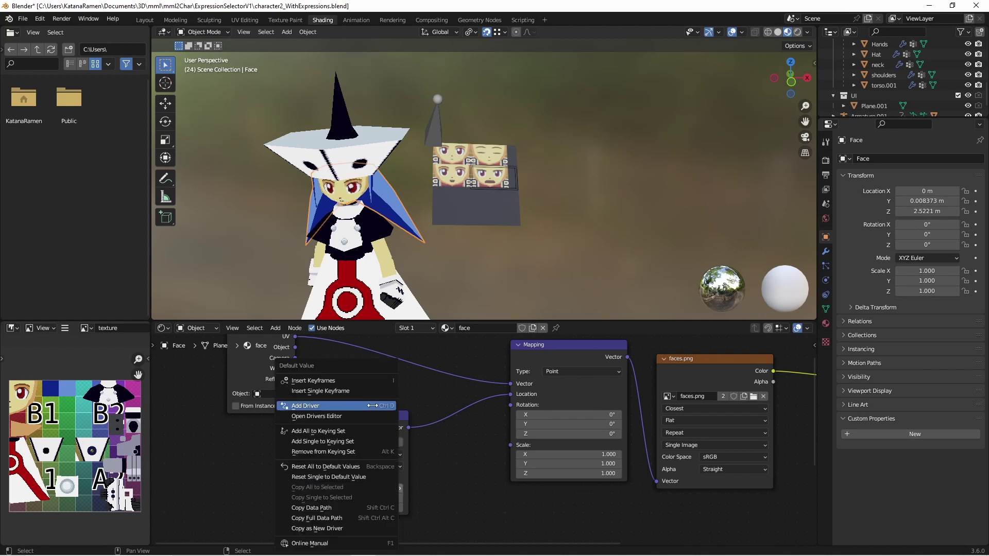
click(353, 407)
click(338, 464)
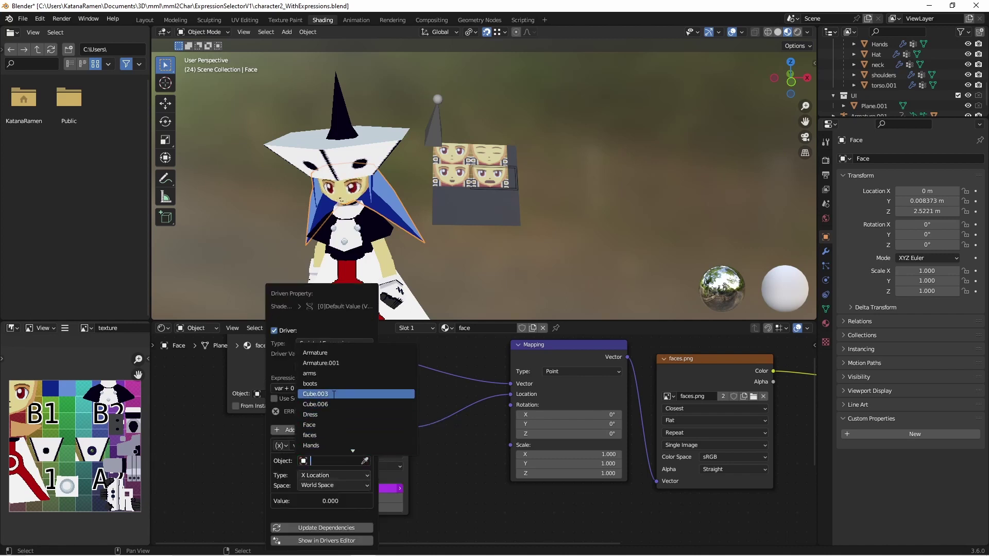
click(341, 363)
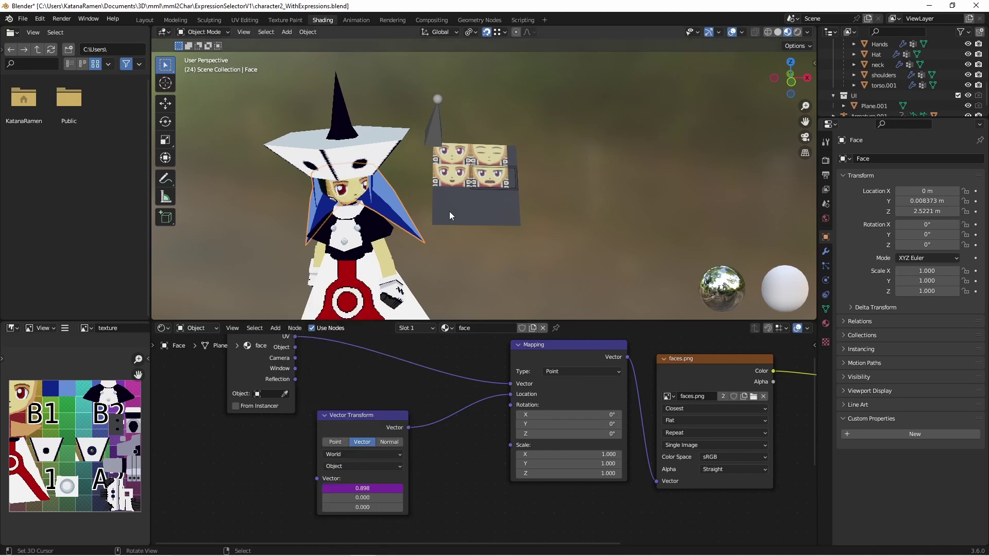
Edit the Vector Transform X driver to read the Selector bone's Y Location
right_click(363, 487)
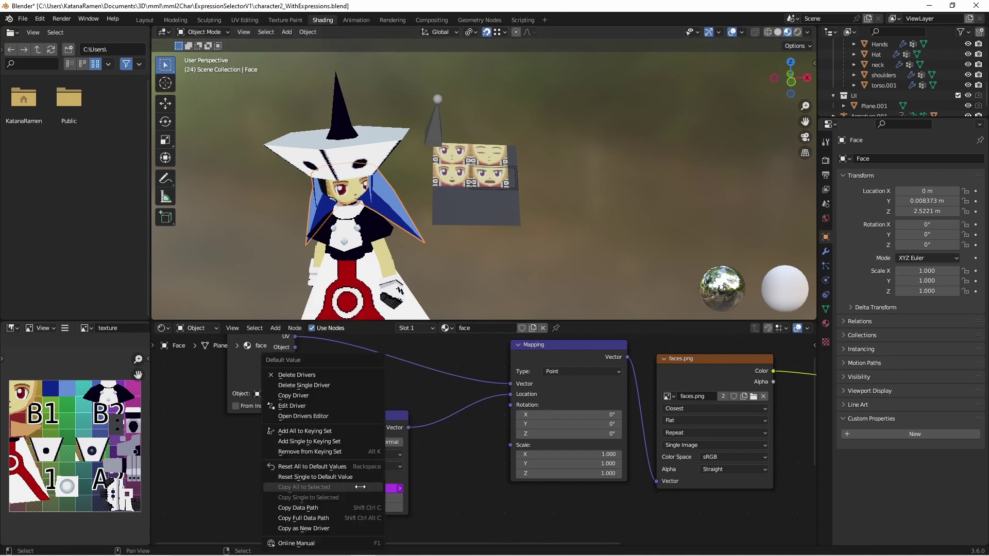
click(313, 407)
click(298, 462)
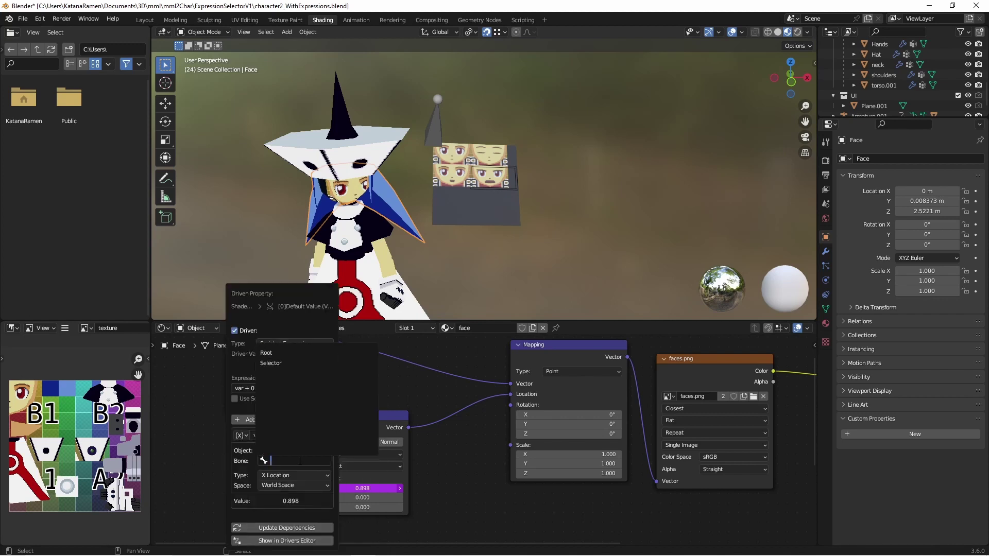
click(280, 363)
click(298, 476)
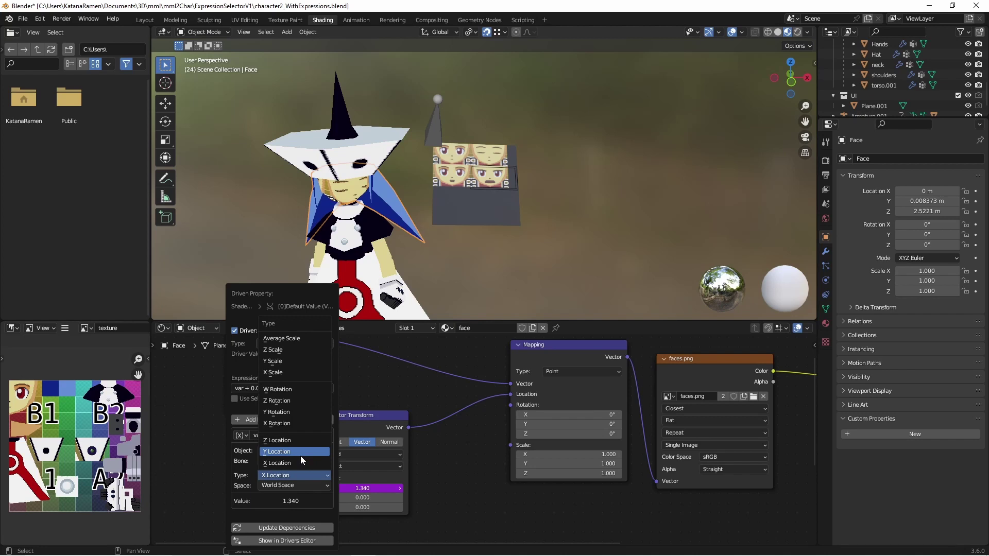
click(301, 454)
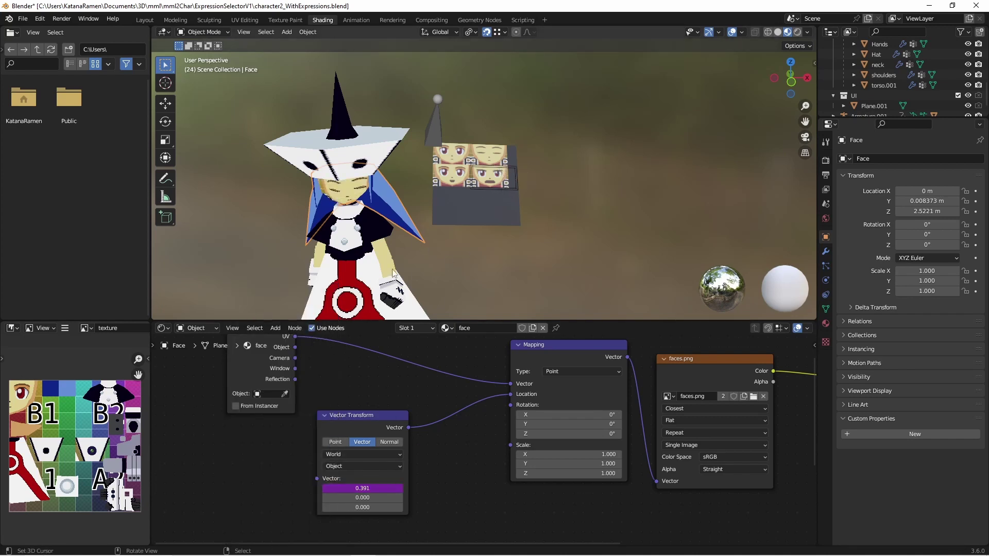
Check the Root bone of Armature.001 in Pose Mode and return to Object Mode
scroll(342, 284, up, 2)
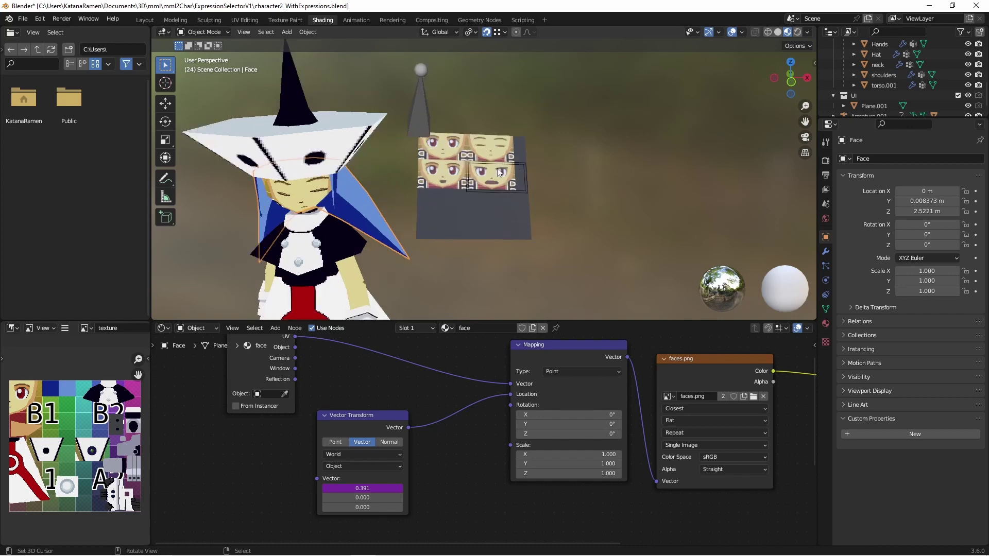
mouse_move(431, 178)
middle_down()
mouse_move(438, 183)
mouse_move(420, 184)
mouse_move(431, 181)
middle_up()
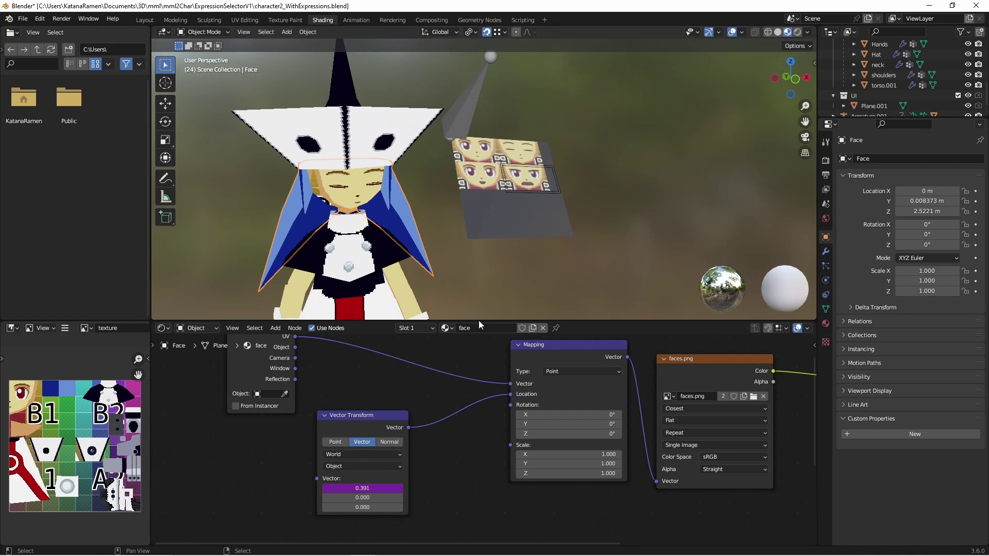
click(515, 170)
click(207, 32)
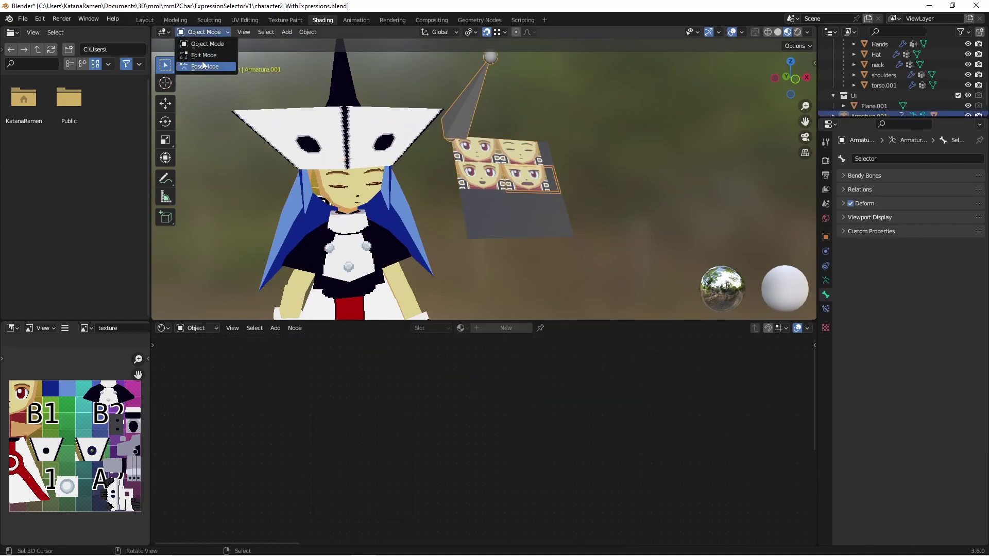
click(206, 63)
click(471, 119)
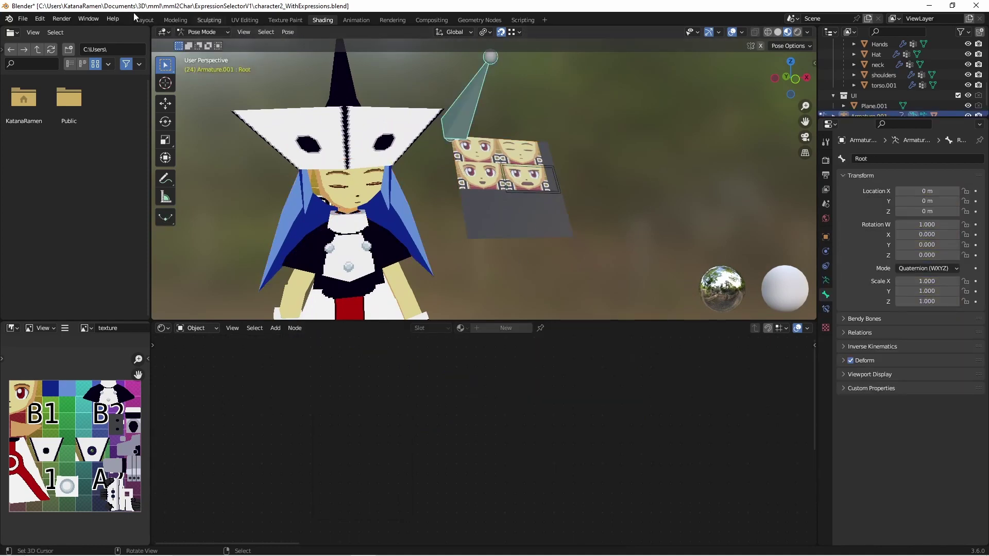
click(207, 44)
Select the Face object and set its Vector Transform X driver's space to Transform Space
click(348, 185)
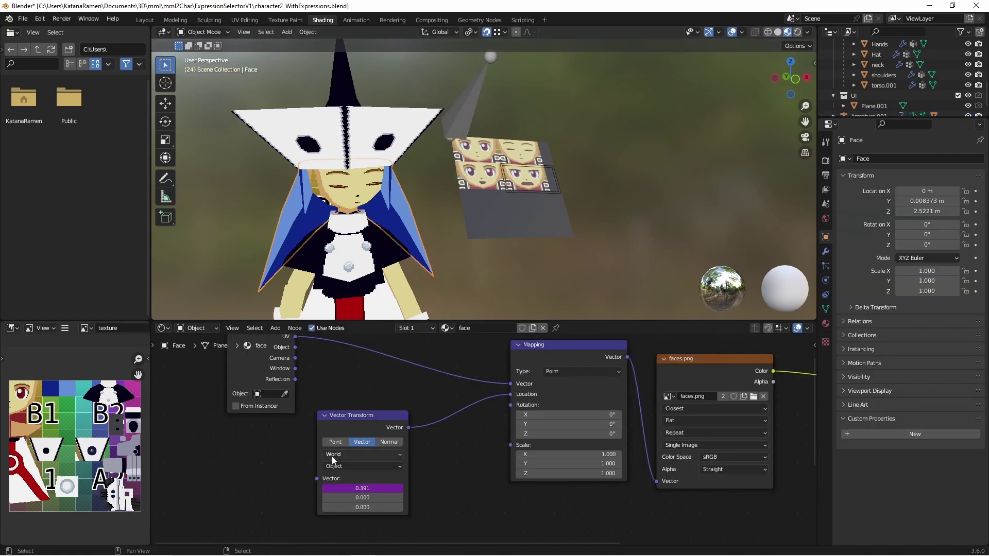
right_click(360, 488)
click(311, 407)
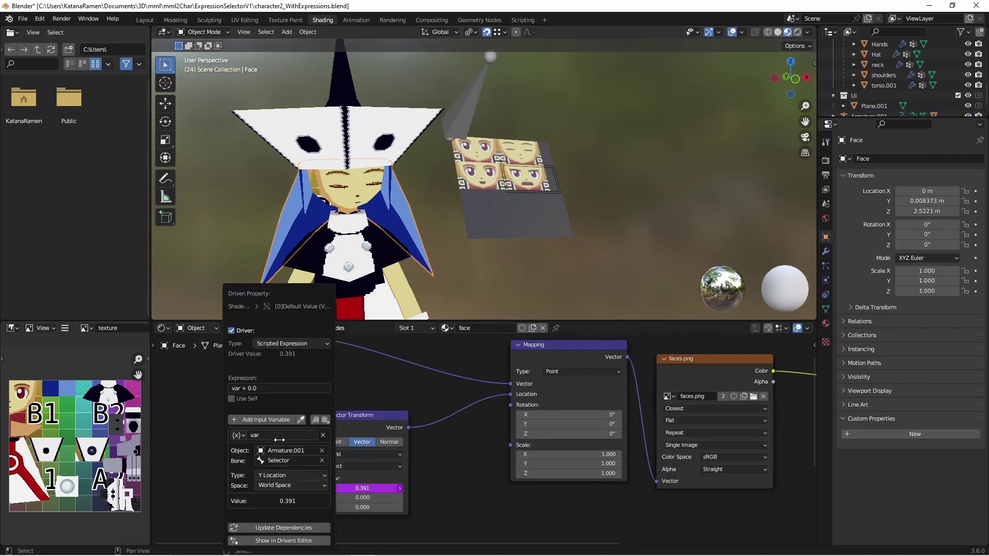
click(280, 485)
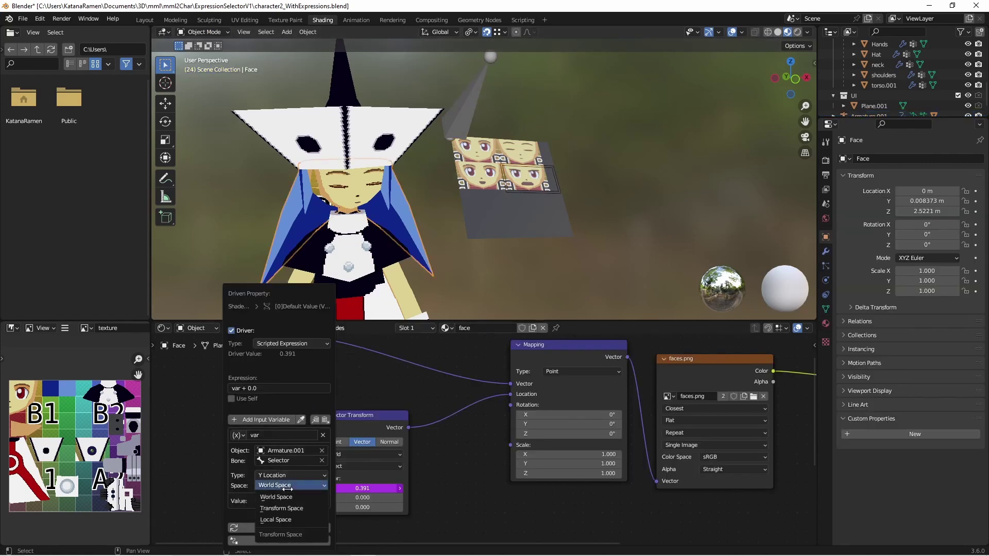
click(296, 509)
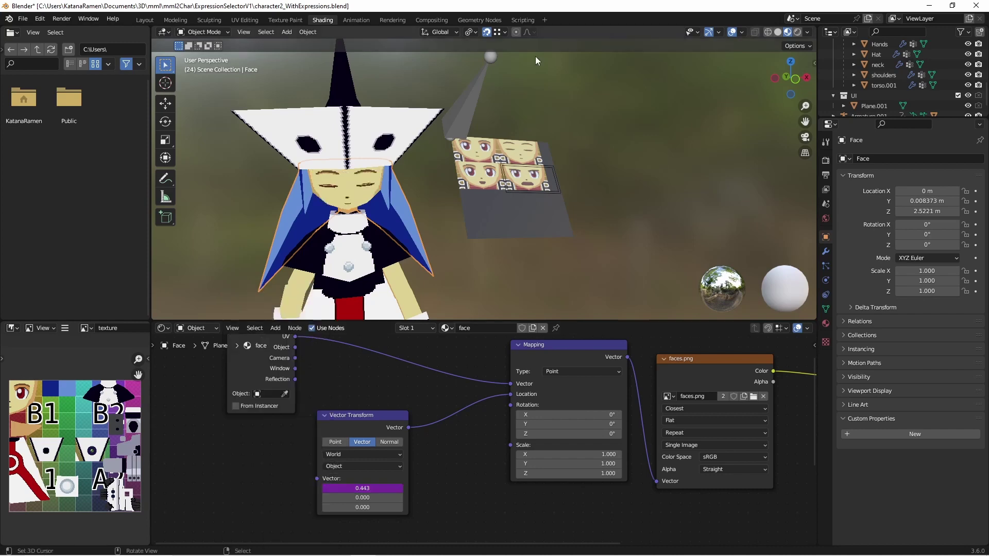
Try moving the Selector bone over the face grid in Pose Mode to test the X driver
click(507, 172)
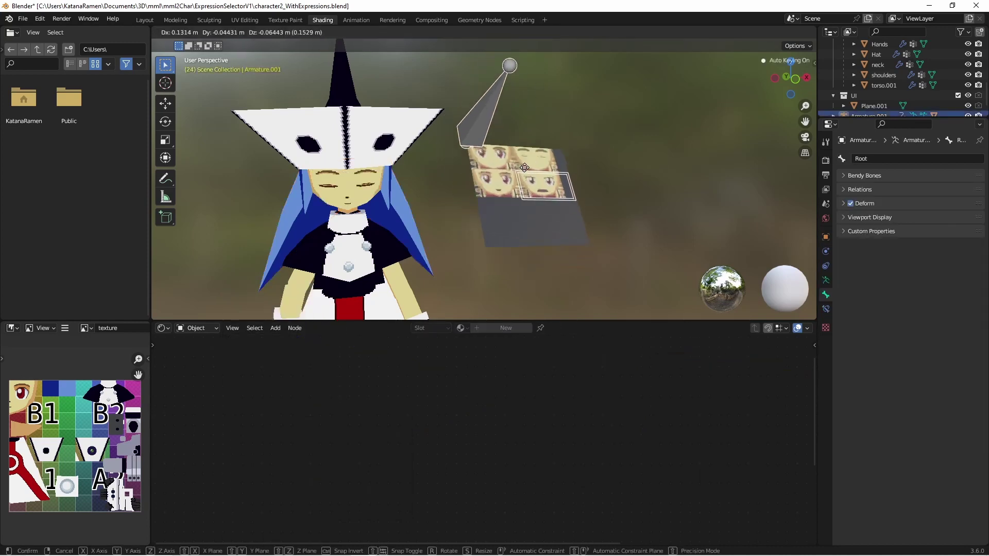
click(186, 33)
click(201, 67)
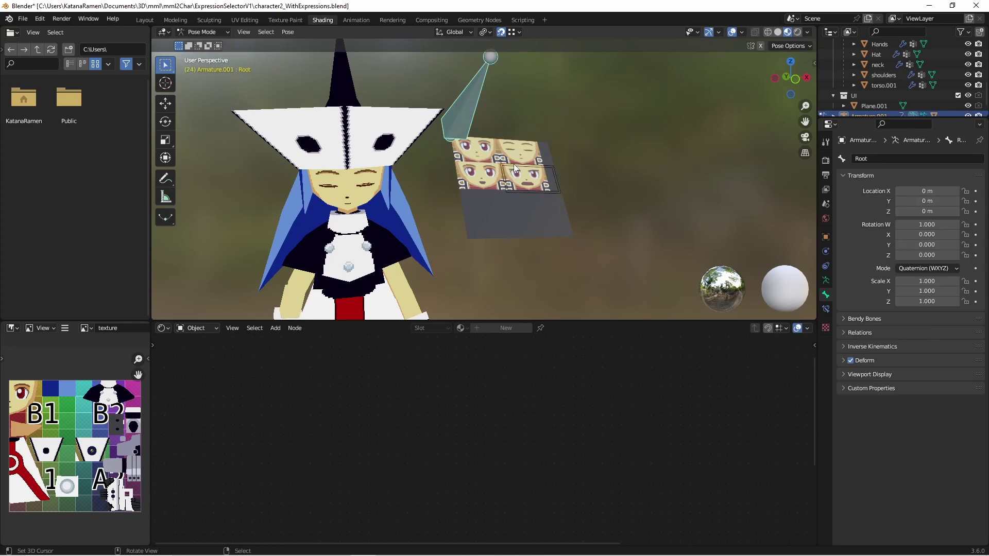
click(514, 164)
key(g)
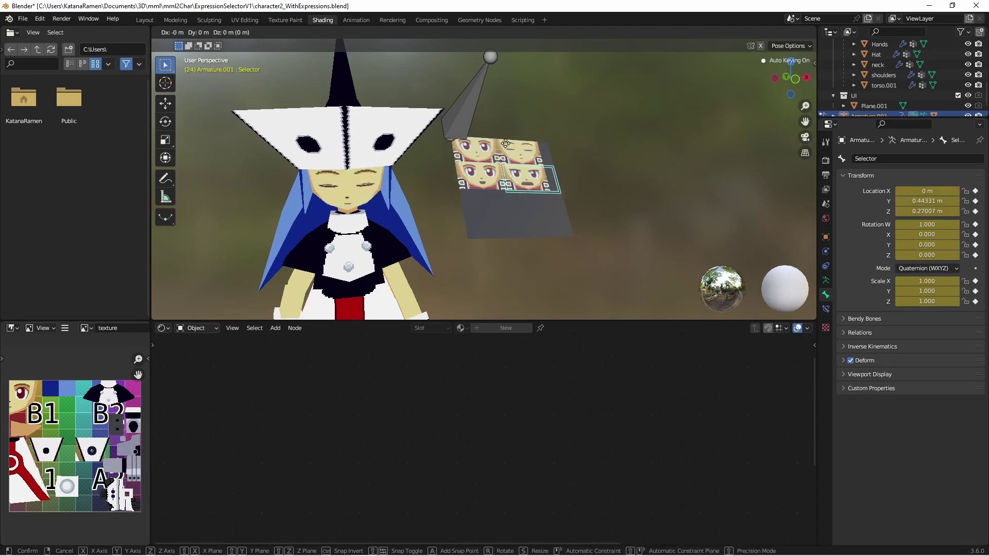
click(499, 166)
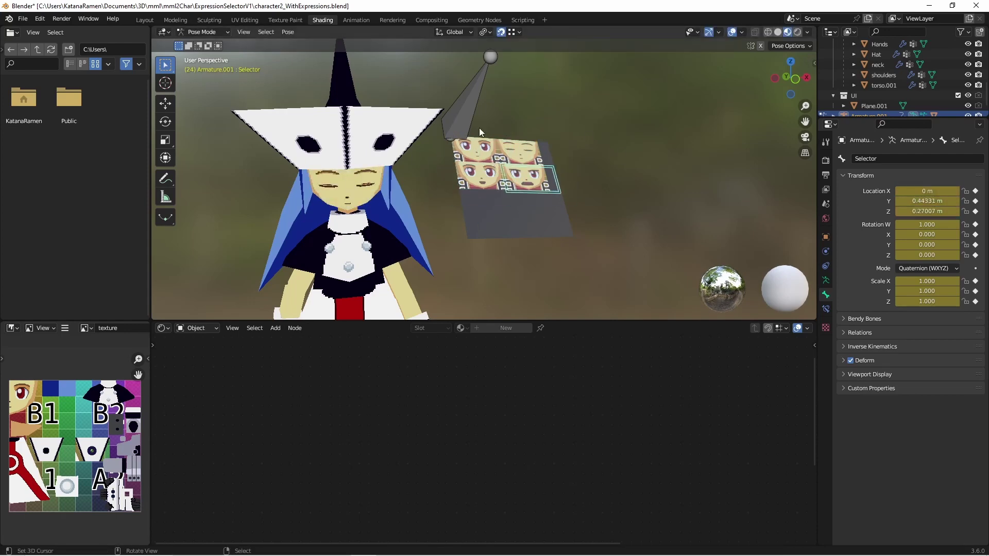
key(ctrl+Tab)
Add a driver to the Face's Vector Transform Y value, targeting Armature.001 with Z Location in Transform Space
click(367, 219)
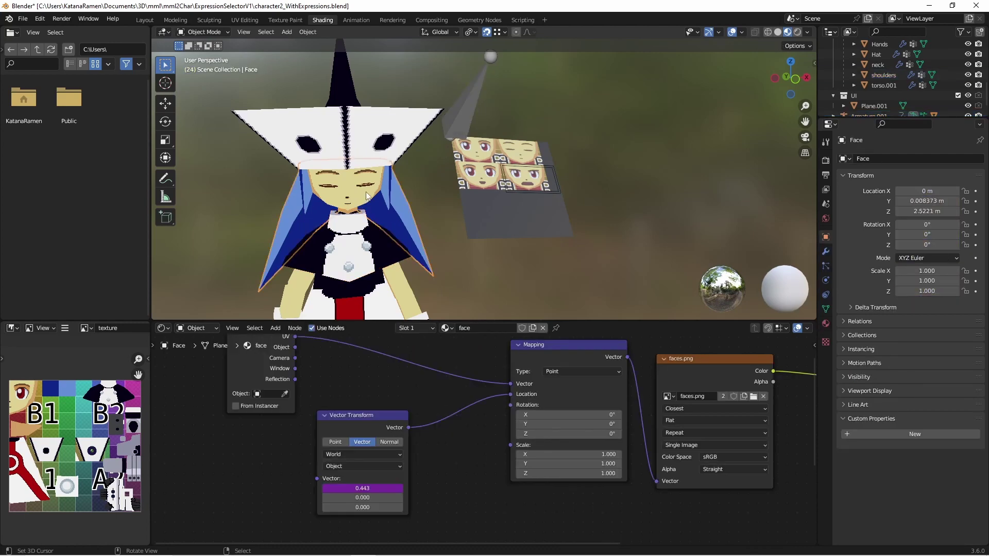
right_click(358, 498)
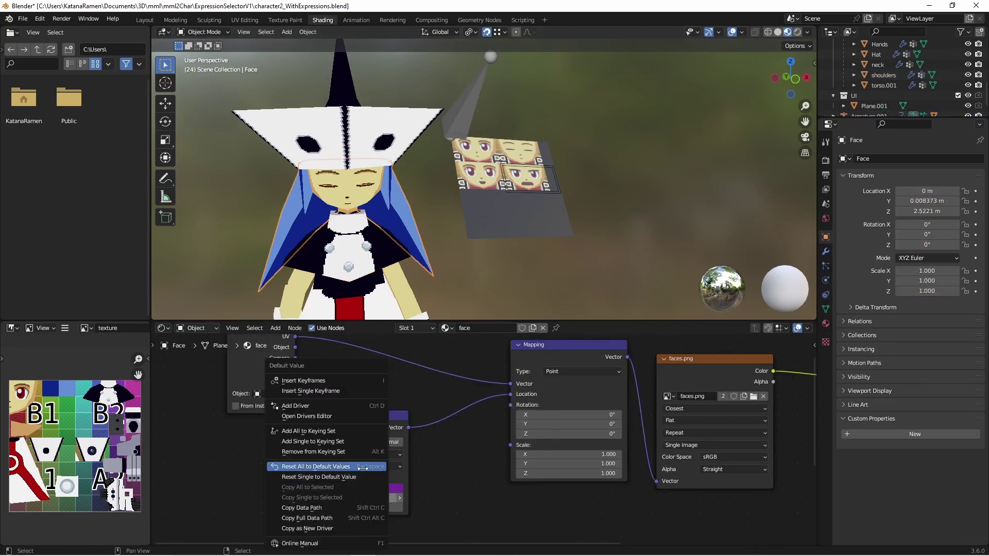
click(330, 406)
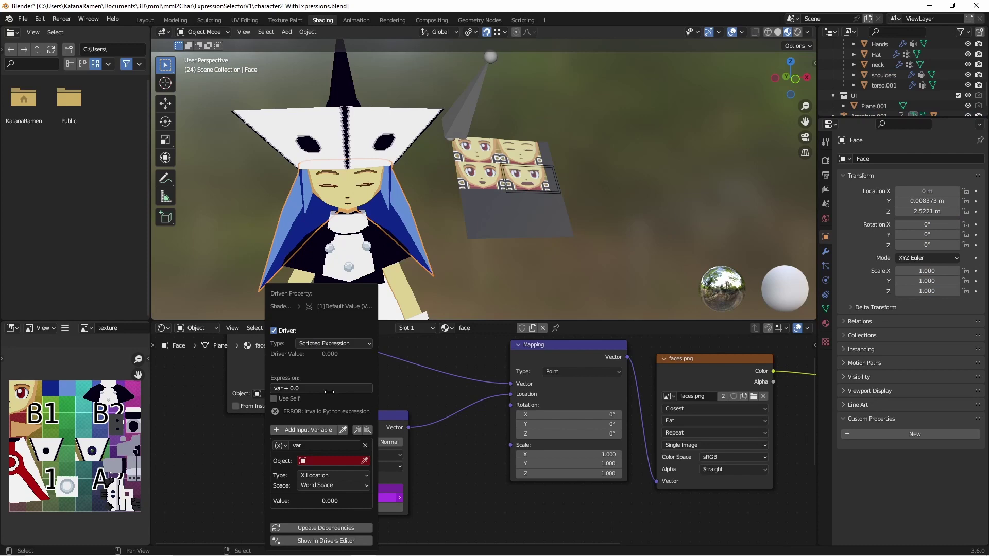
click(332, 461)
click(340, 367)
click(323, 474)
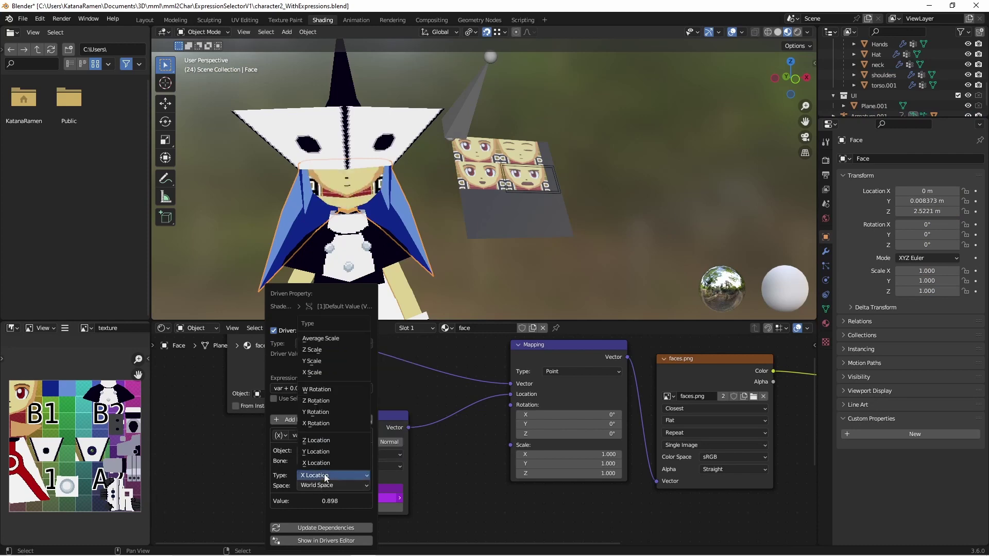
click(328, 441)
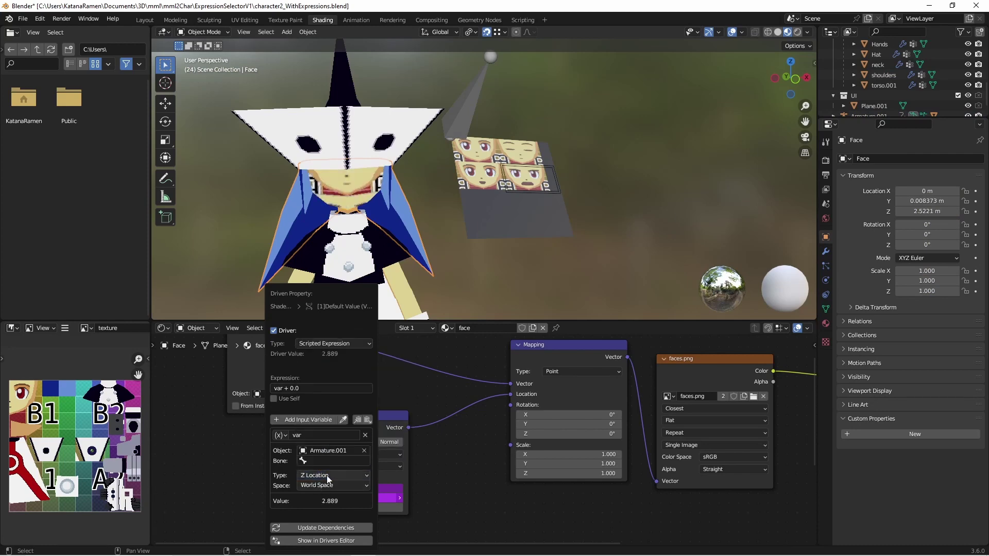
click(329, 486)
click(328, 487)
click(333, 509)
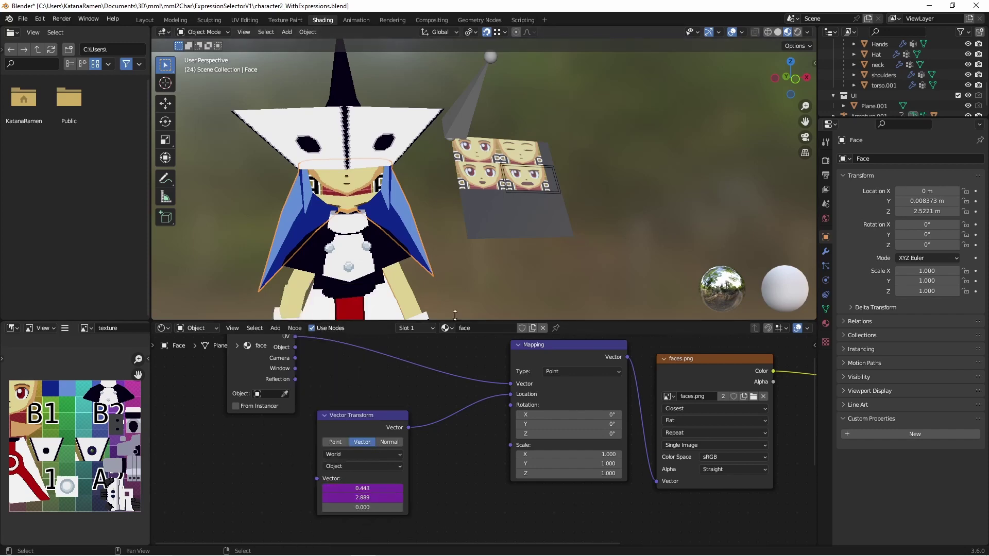
Test the drivers by moving the Selector bone along the grid's upper faces, undoing the moves and reselecting the Face object
click(506, 170)
click(506, 169)
key(g)
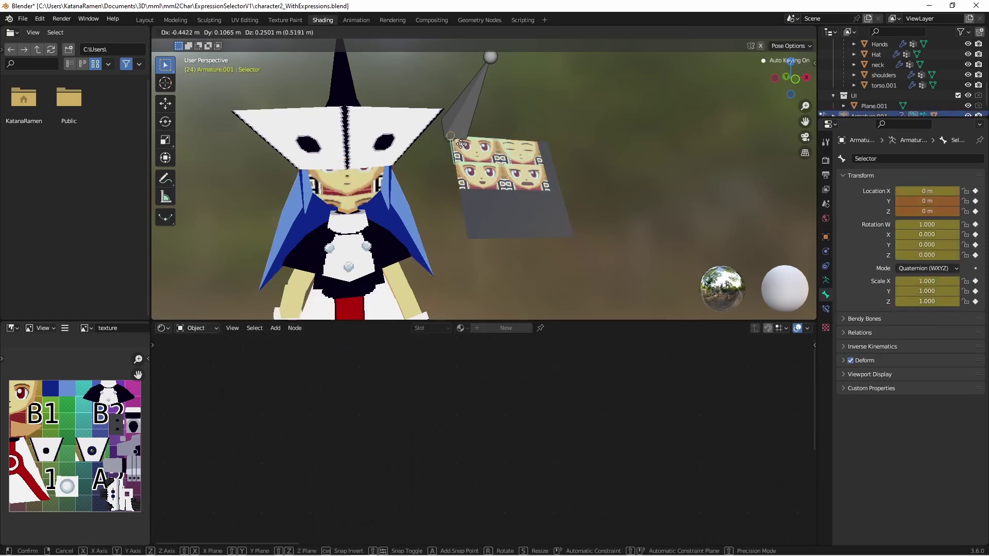
click(461, 144)
key(g)
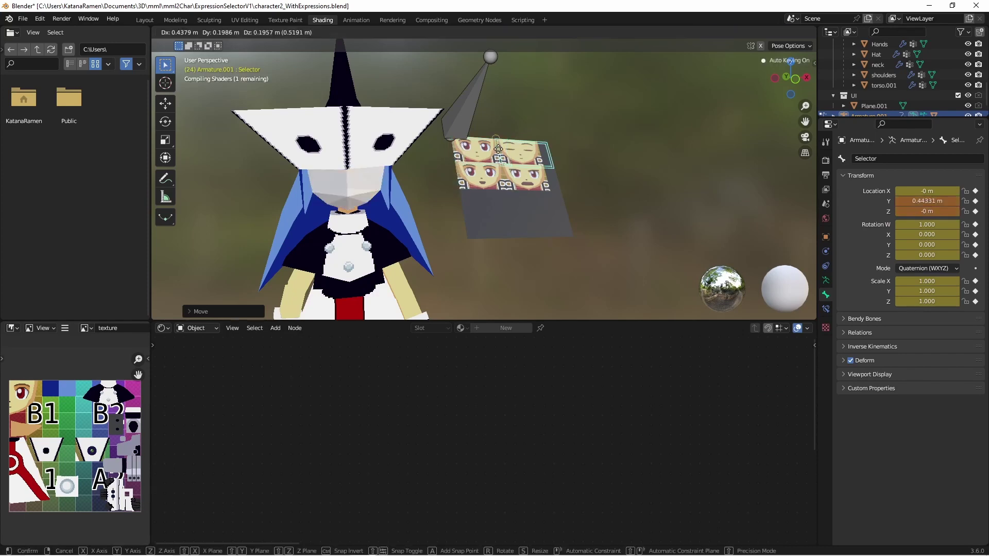
click(460, 149)
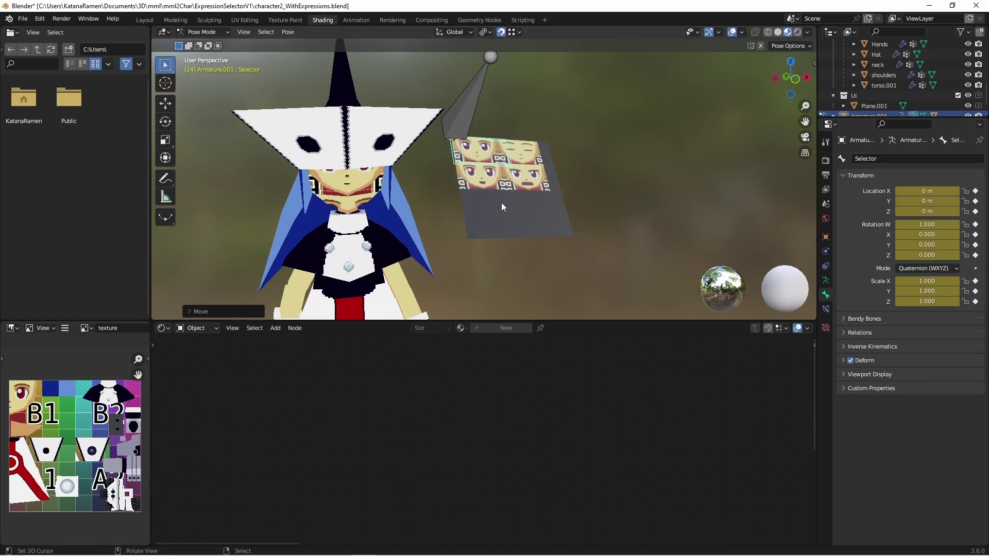
key(ctrl+z)
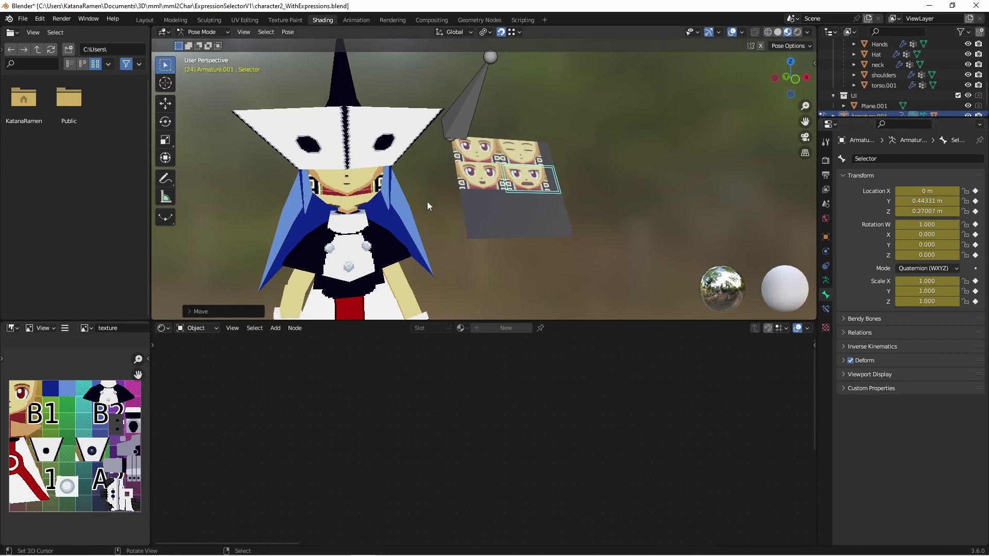
click(427, 202)
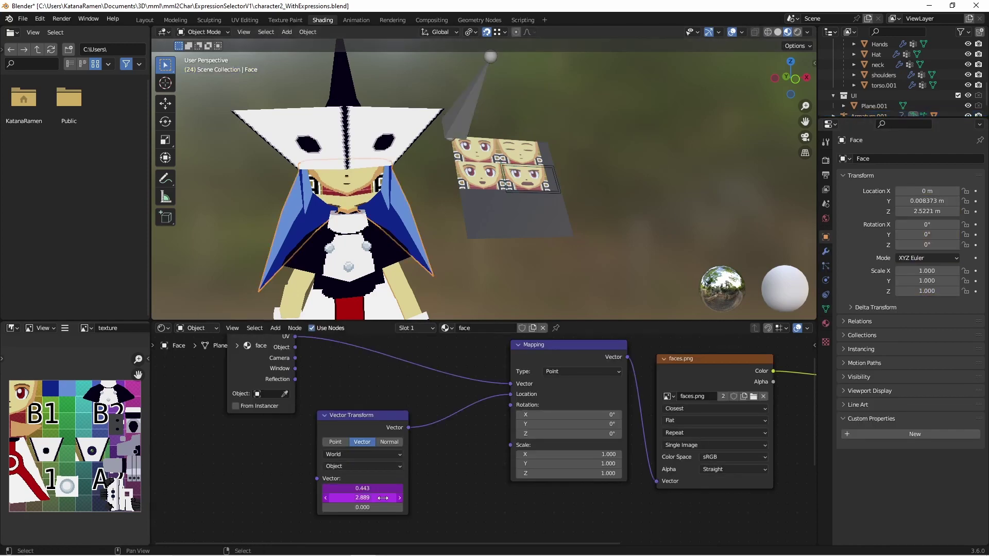
click(383, 498)
key(Home)
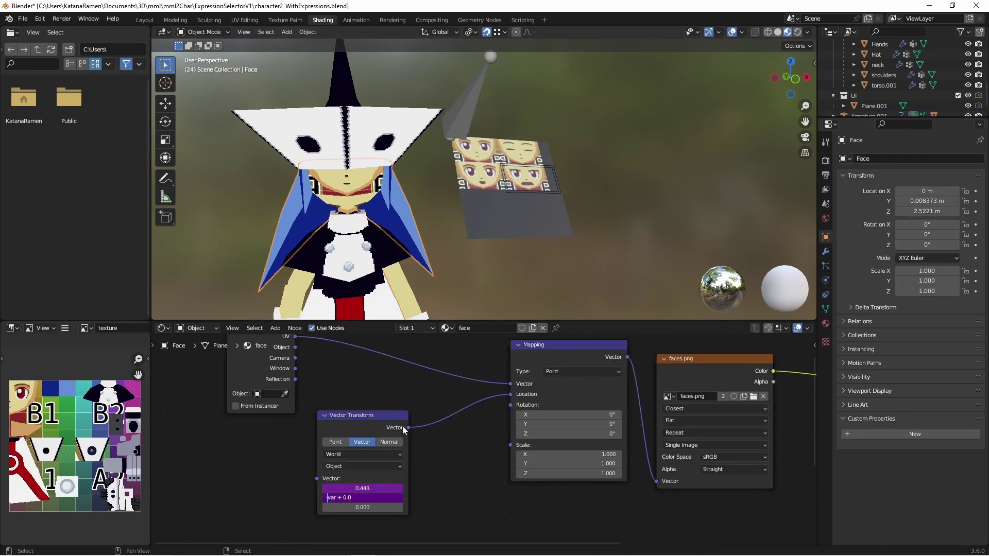
key(Escape)
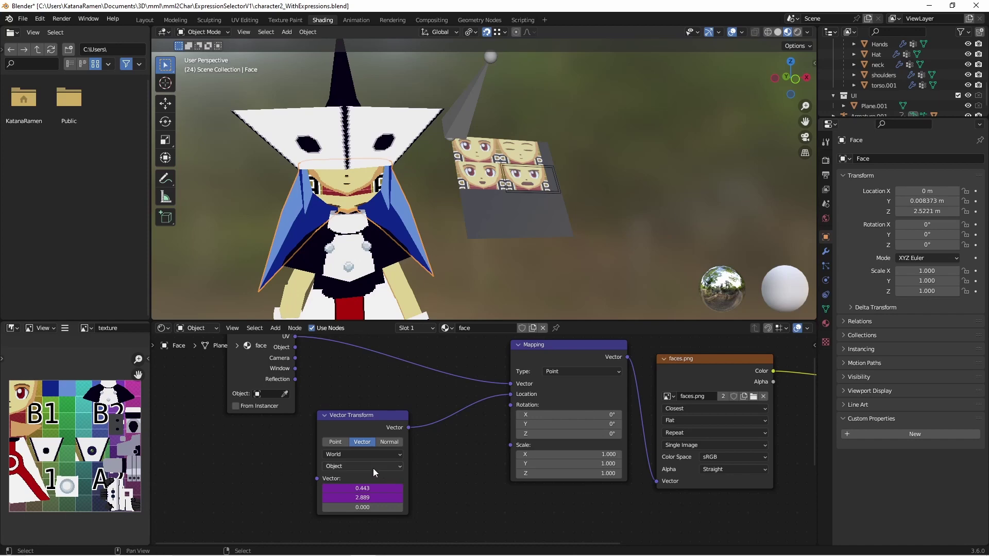
Set Selector as the target bone of the Vector Transform Y driver, keeping the expression var + 0.0
right_click(363, 497)
click(335, 405)
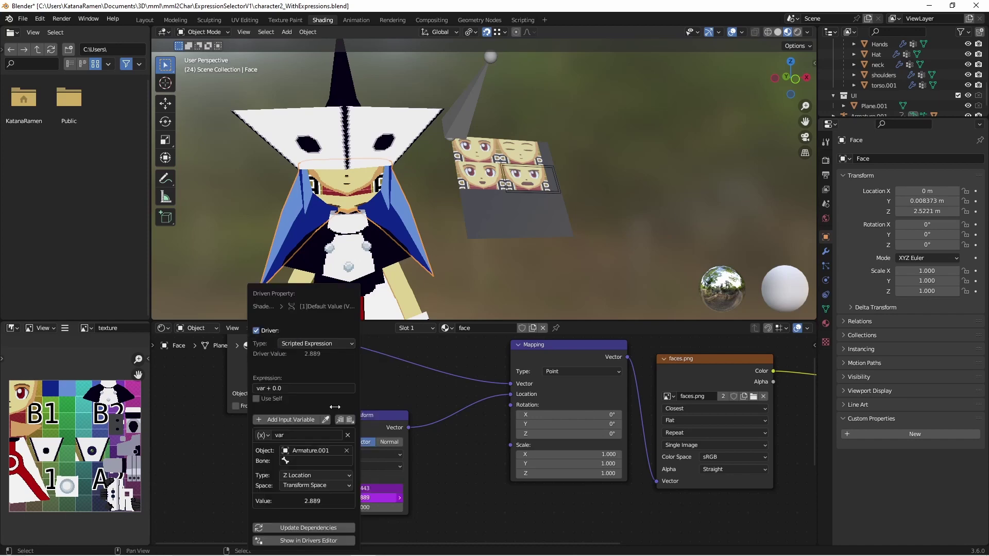
click(321, 461)
click(320, 361)
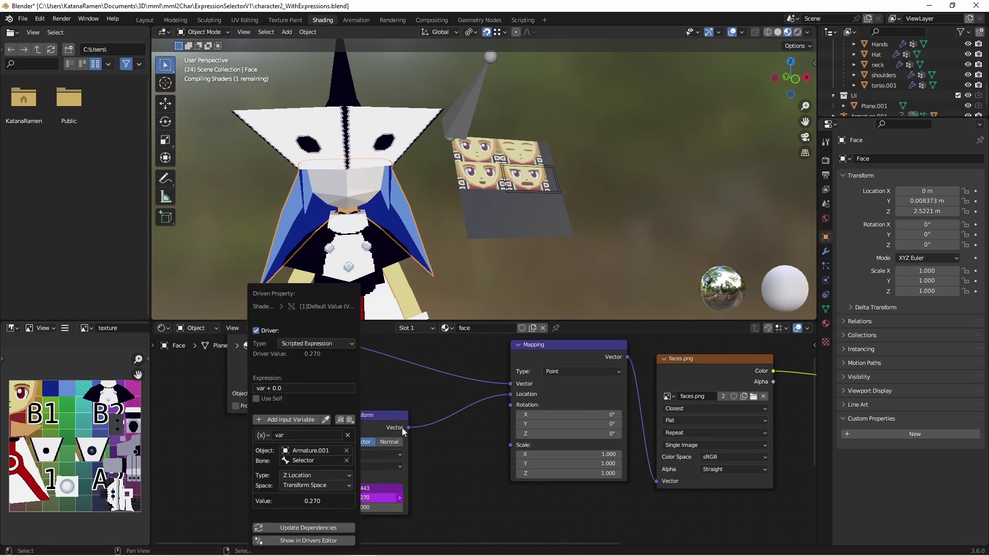
click(363, 498)
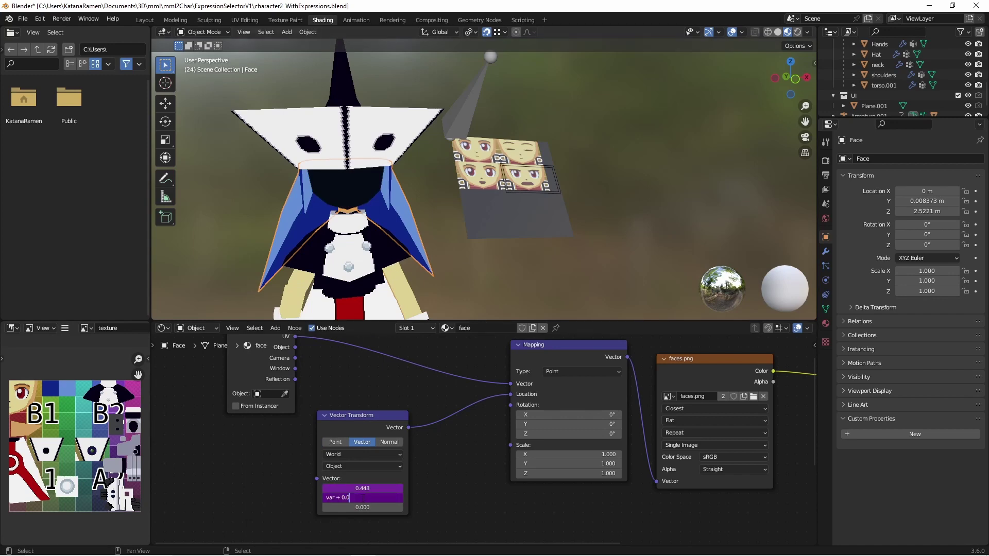
key(Return)
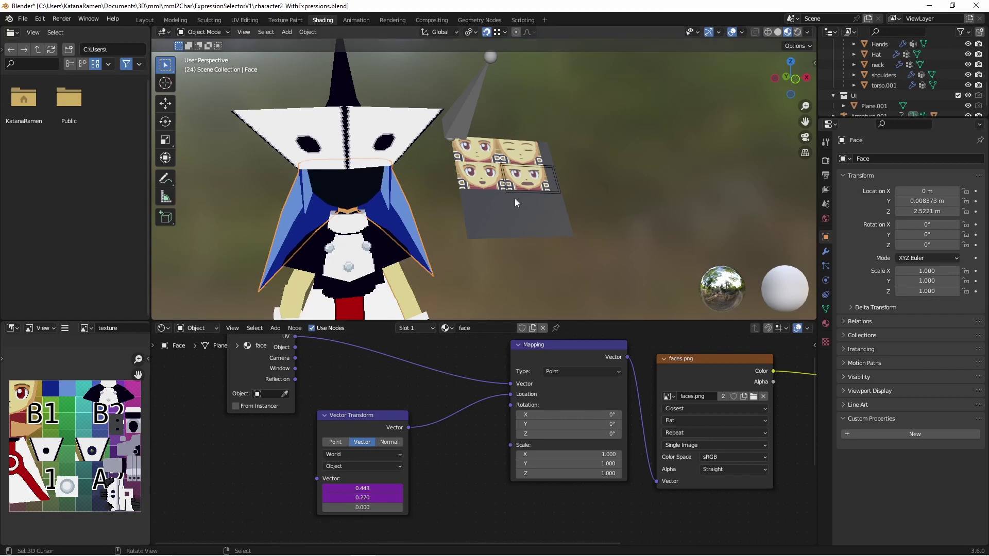
Move the Selector bone onto the closed-eyes face to preview the expression, and return to the Face object
click(508, 166)
click(508, 166)
key(g)
drag(499, 142, 500, 146)
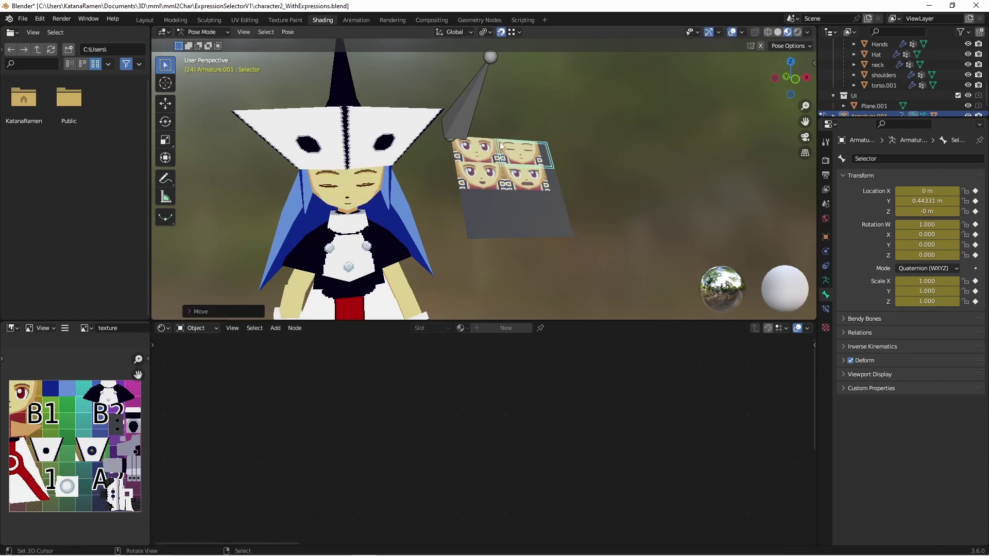
key(ctrl+Tab)
click(351, 191)
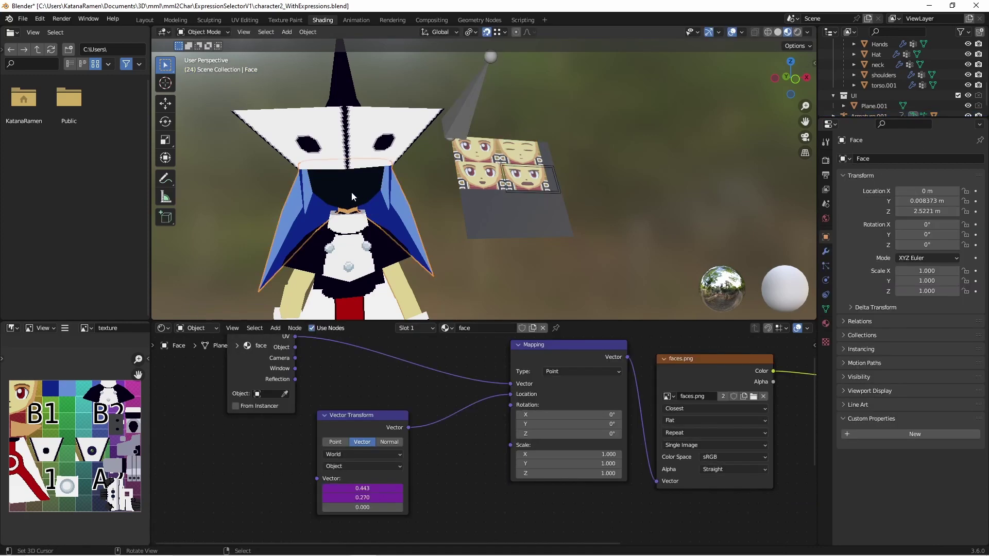
Change the scripted expression of the Vector Transform Y driver to -var + 0.0
click(361, 498)
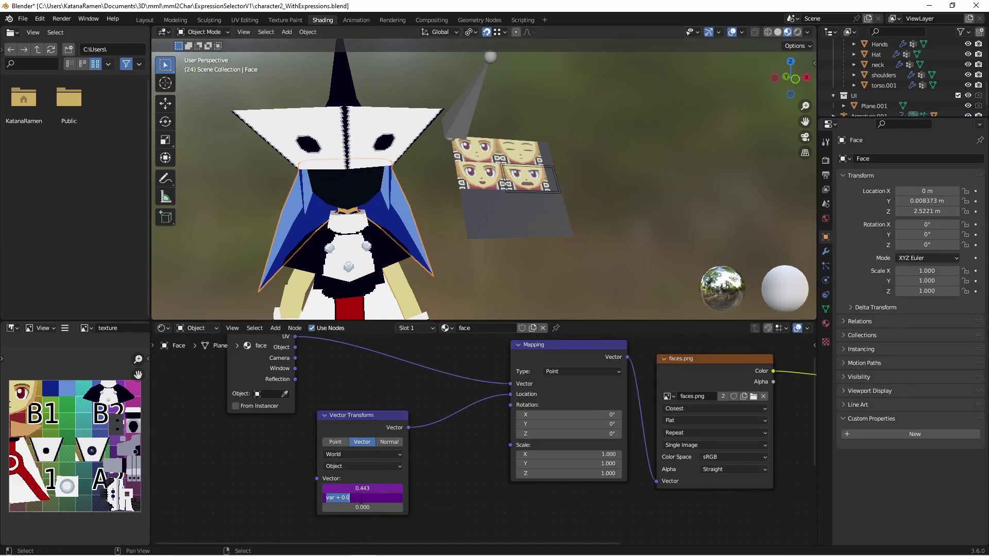
key(Escape)
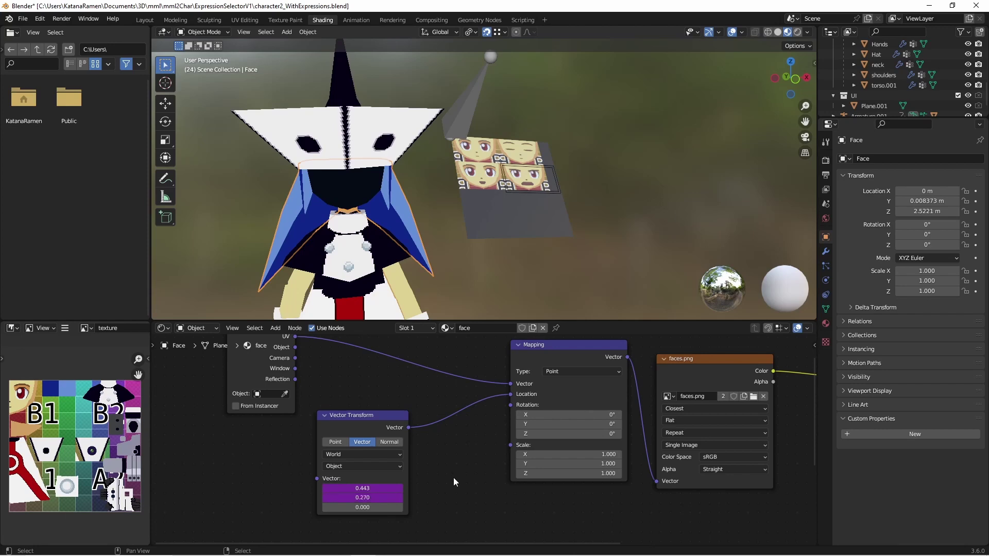
right_click(383, 498)
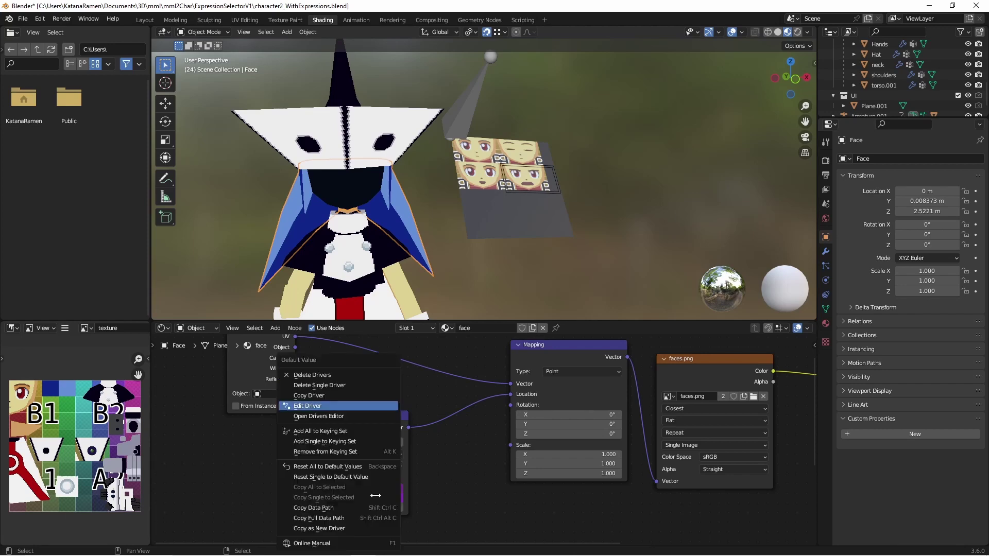
click(335, 405)
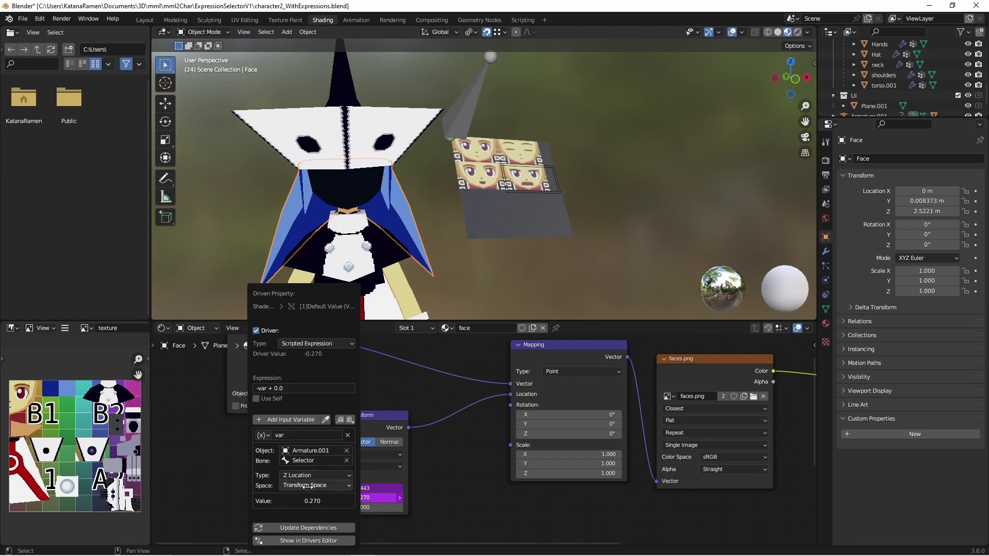
click(309, 389)
click(311, 391)
Test the inverted Y driver by moving the Selector bone over the closed-eyes face, below the angry face and above the grid
right_click(522, 171)
right_click(516, 169)
key(g)
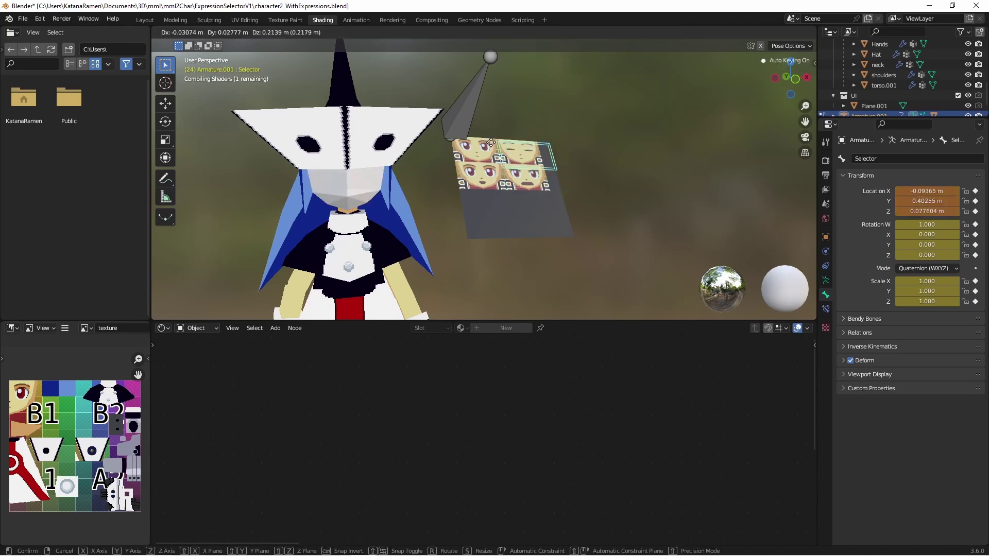
click(495, 150)
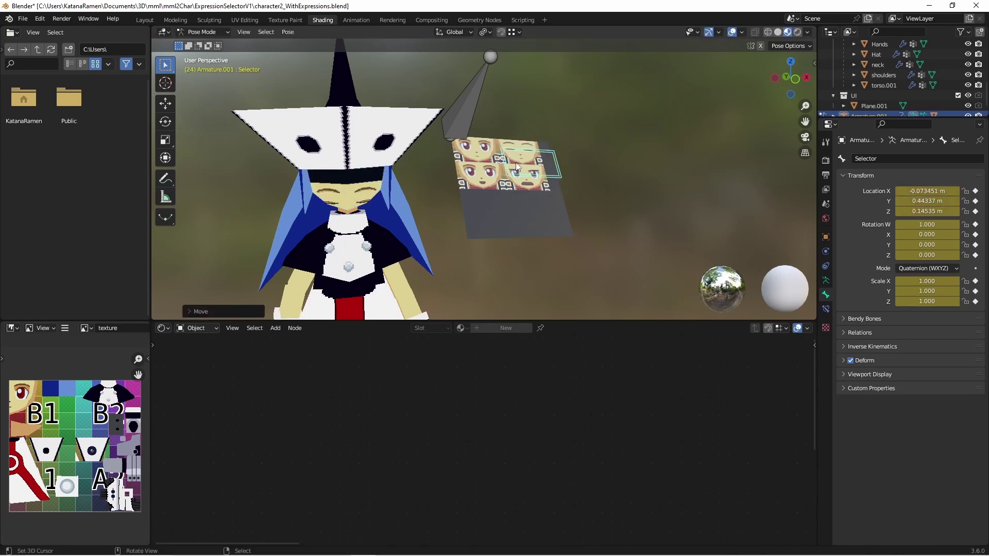
key(g)
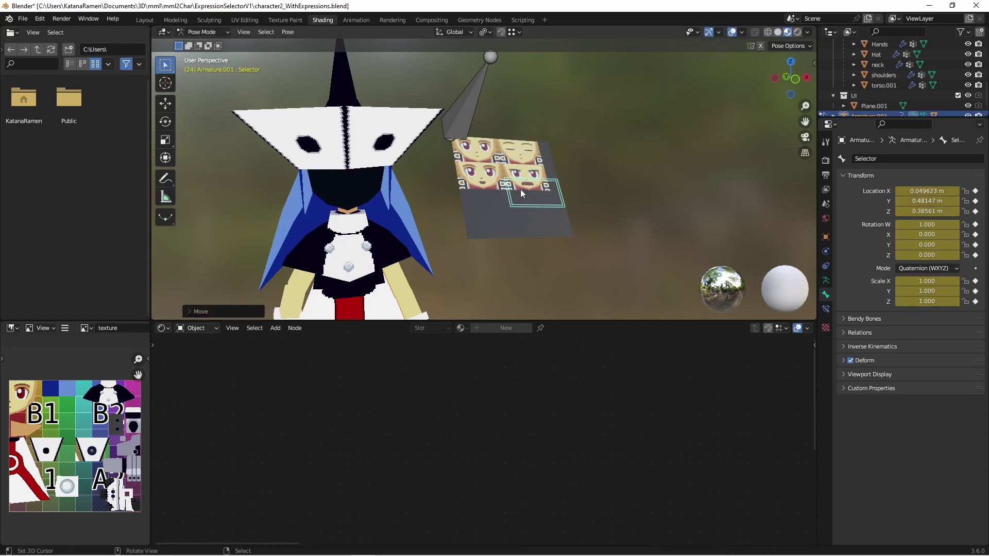
click(499, 107)
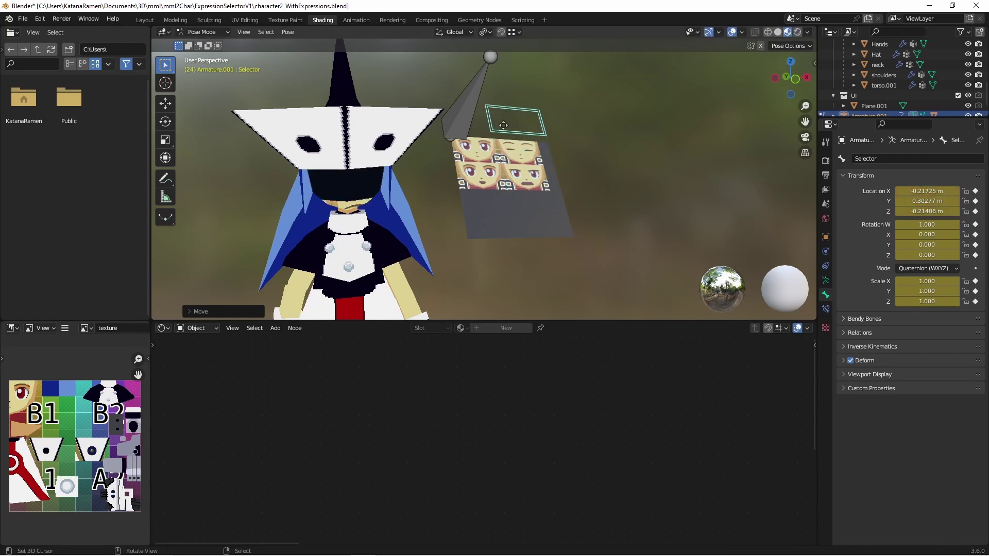
key(g)
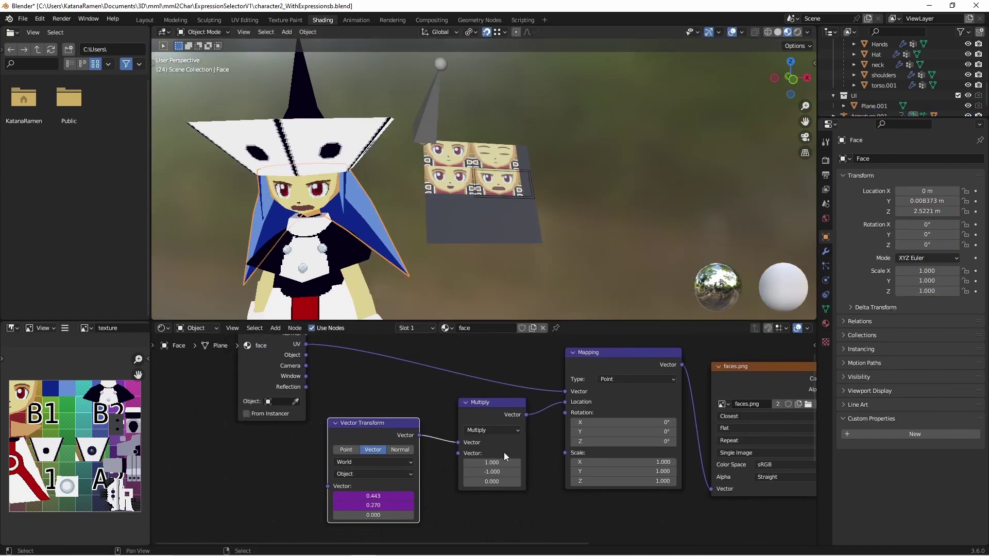
Examine the Vector Transform Y driver's scripted expression and close the driver settings
right_click(361, 497)
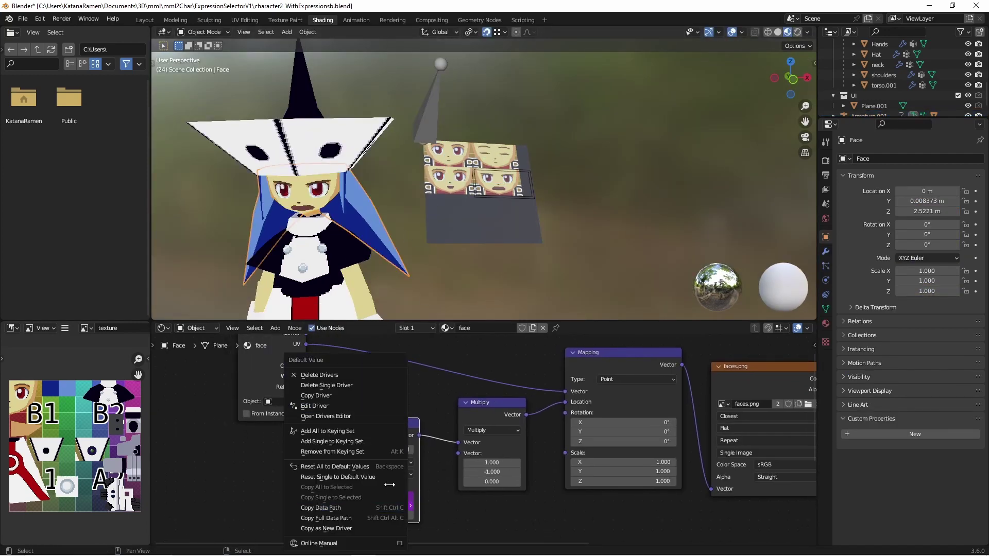
click(310, 405)
click(275, 389)
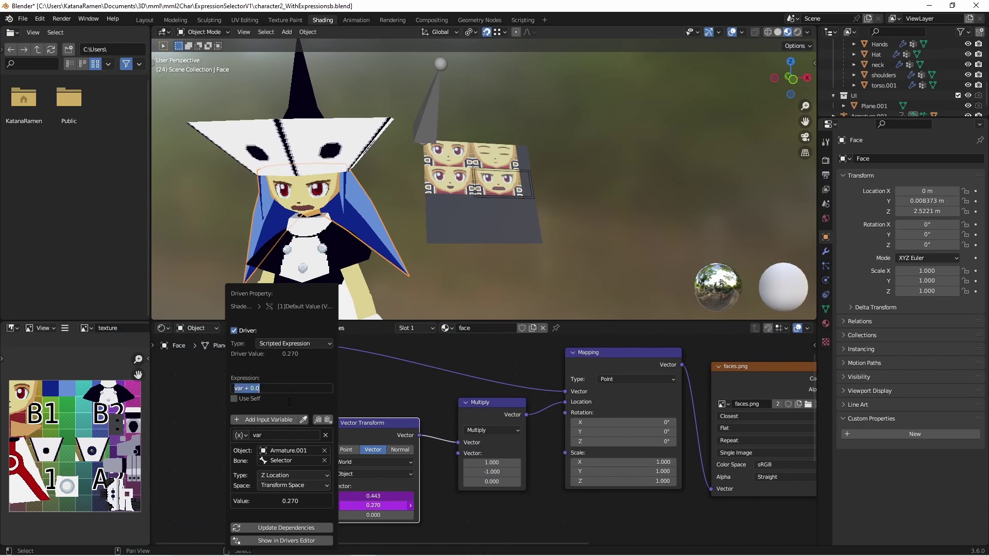
key(Home)
click(369, 399)
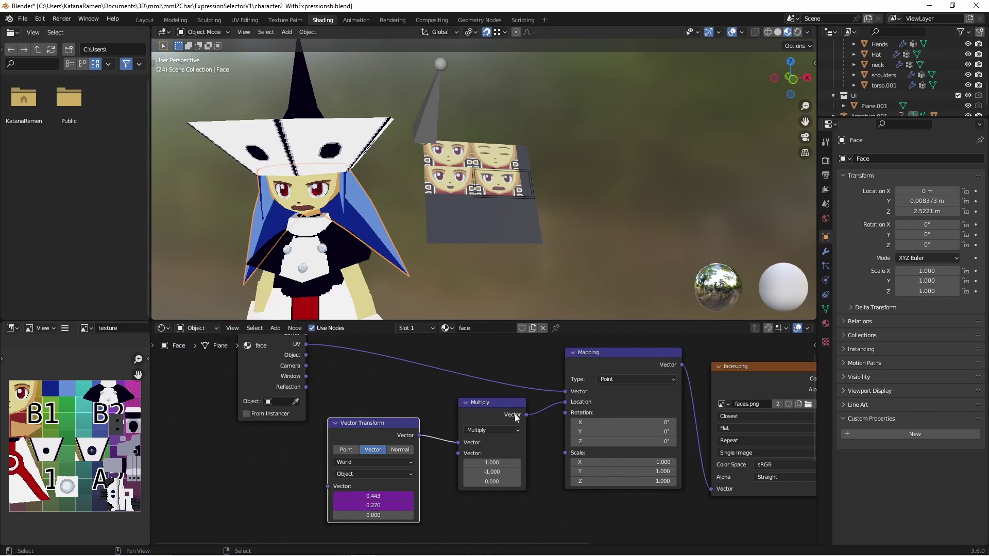
Try to move the Selector bone away from the angry face in the expression grid
click(498, 167)
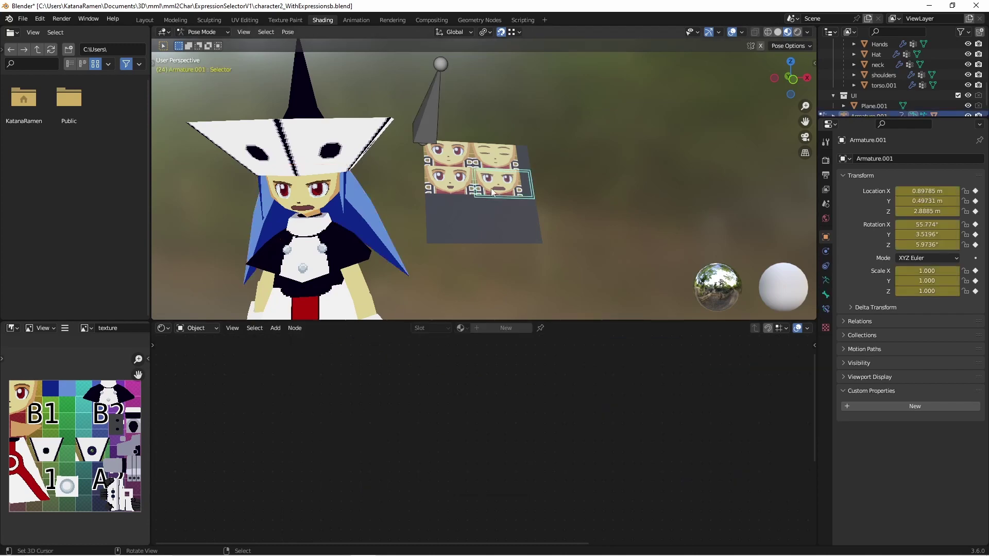
key(g)
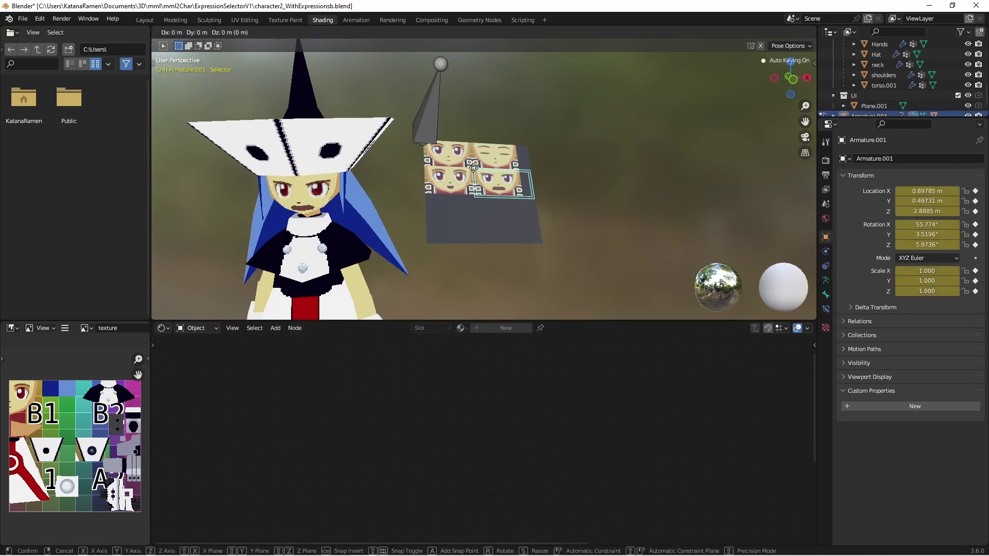
click(461, 160)
click(252, 20)
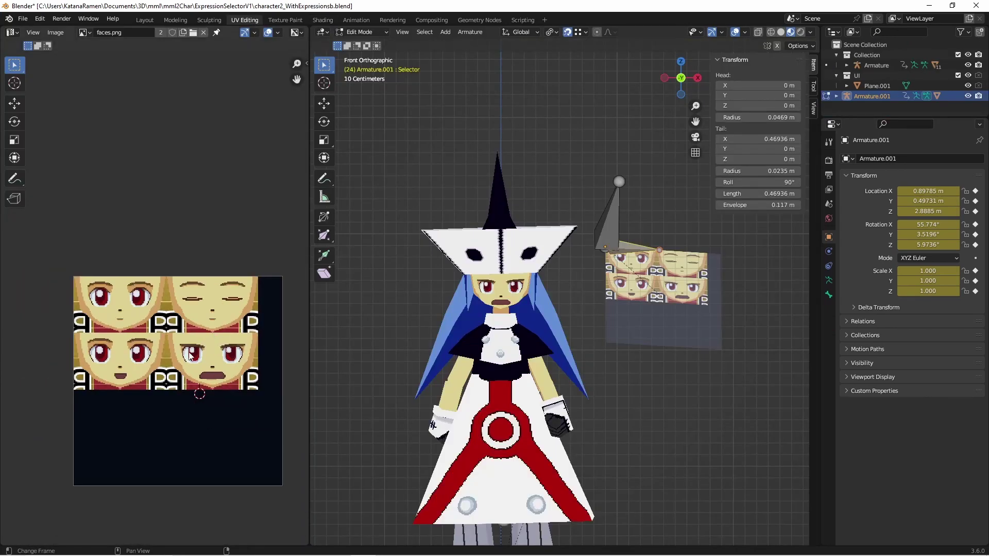
click(143, 19)
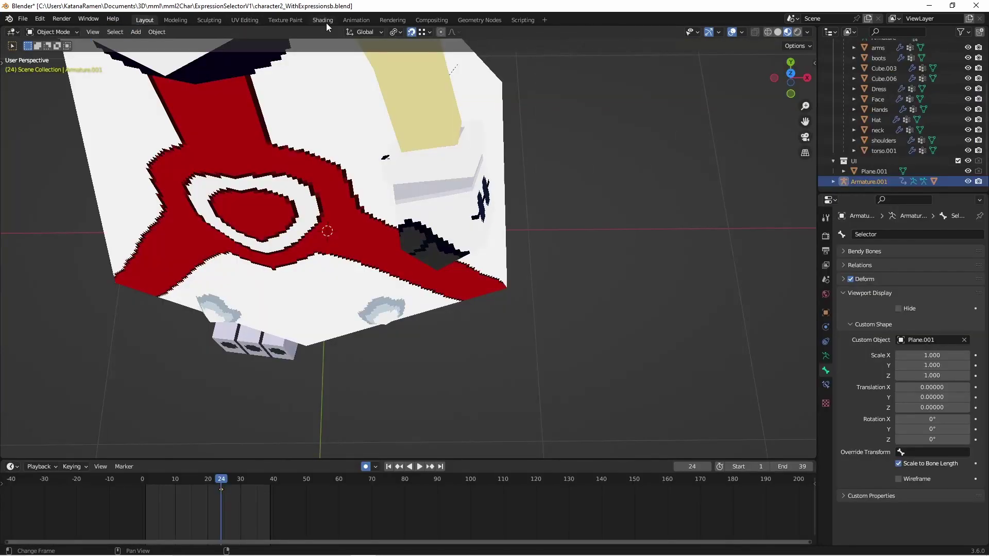
click(323, 20)
click(431, 20)
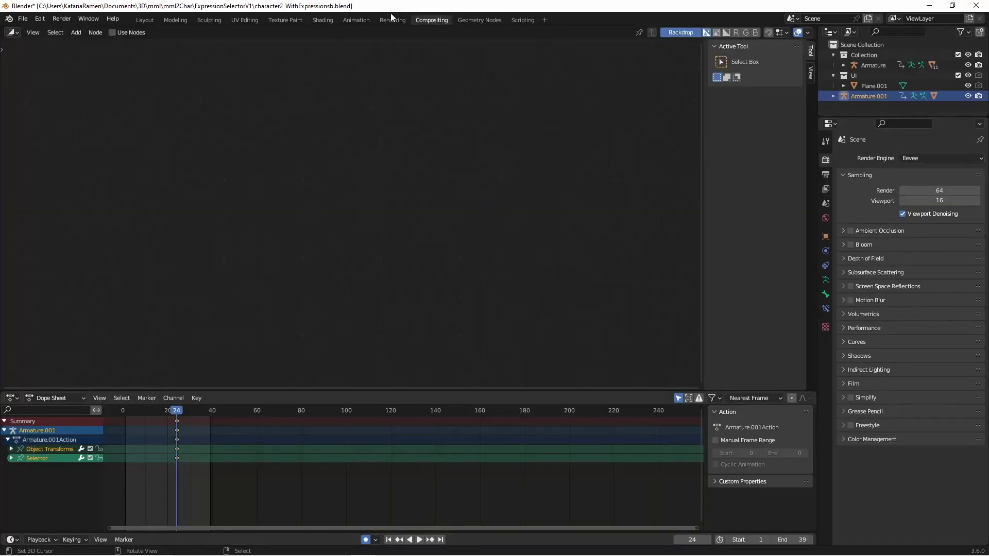
click(321, 20)
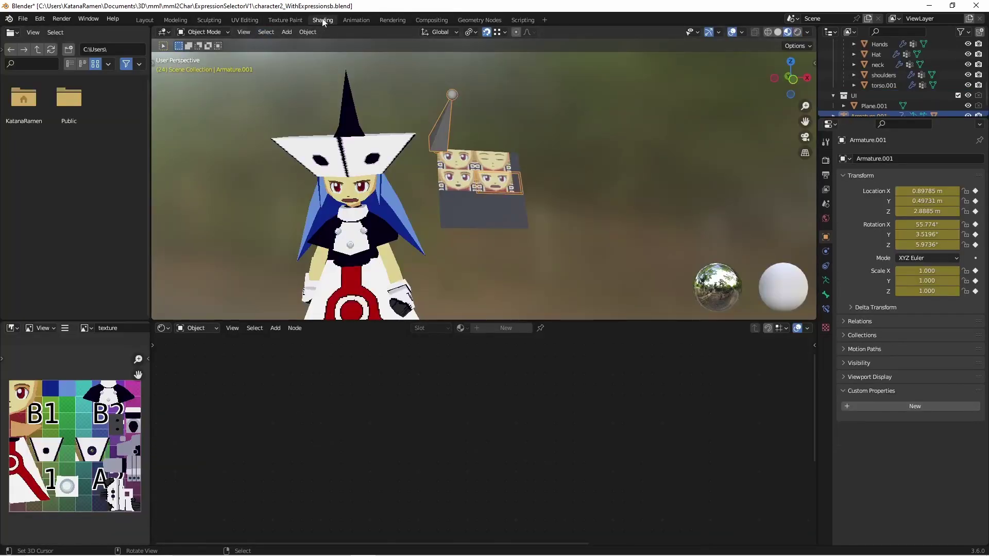
Select the Face object and inspect the Multiply node's vector values between the Vector Transform and Mapping nodes
click(340, 158)
click(404, 438)
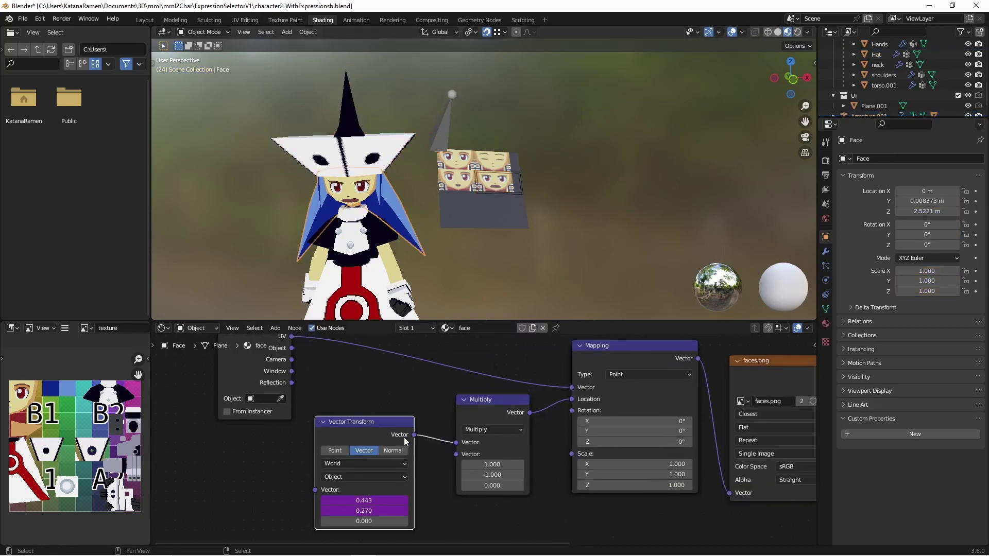
drag(511, 404, 510, 408)
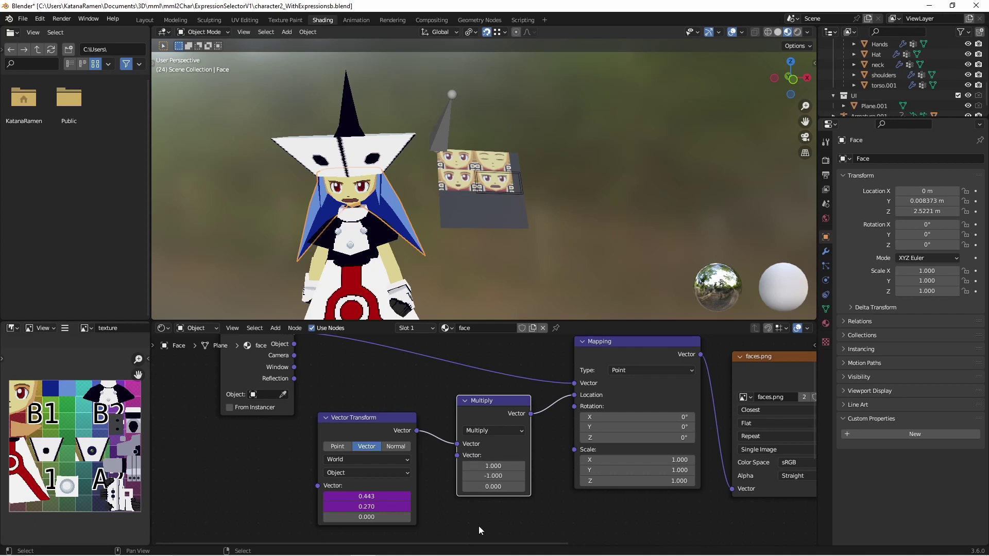
click(366, 496)
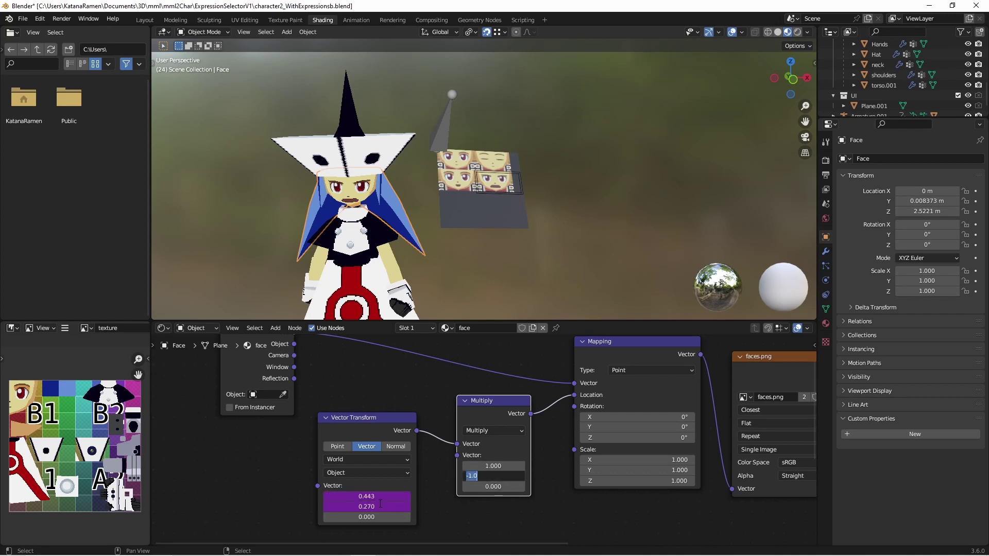
key(Escape)
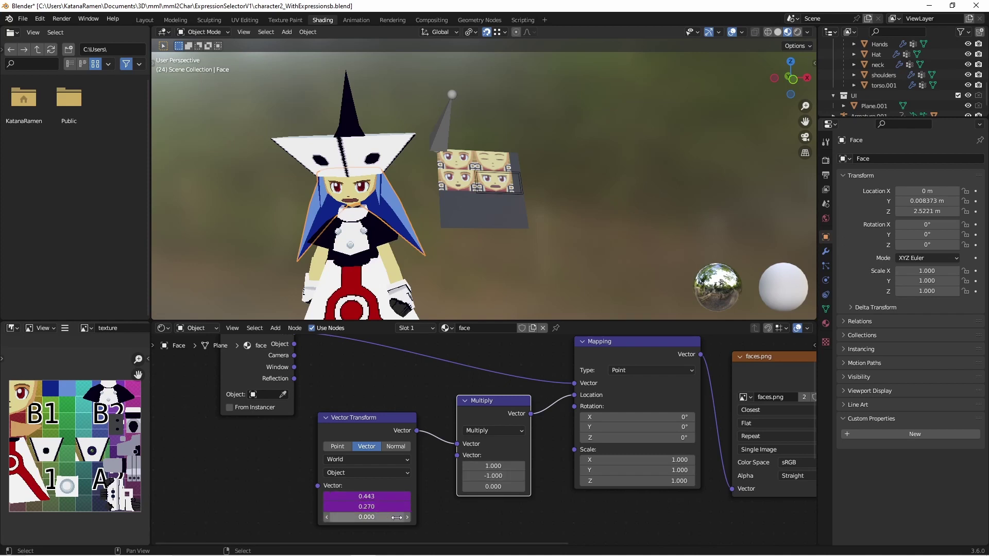
Put Armature.001 in Pose Mode and test moving the Selector bone across the upper faces and onto the angry face
click(486, 175)
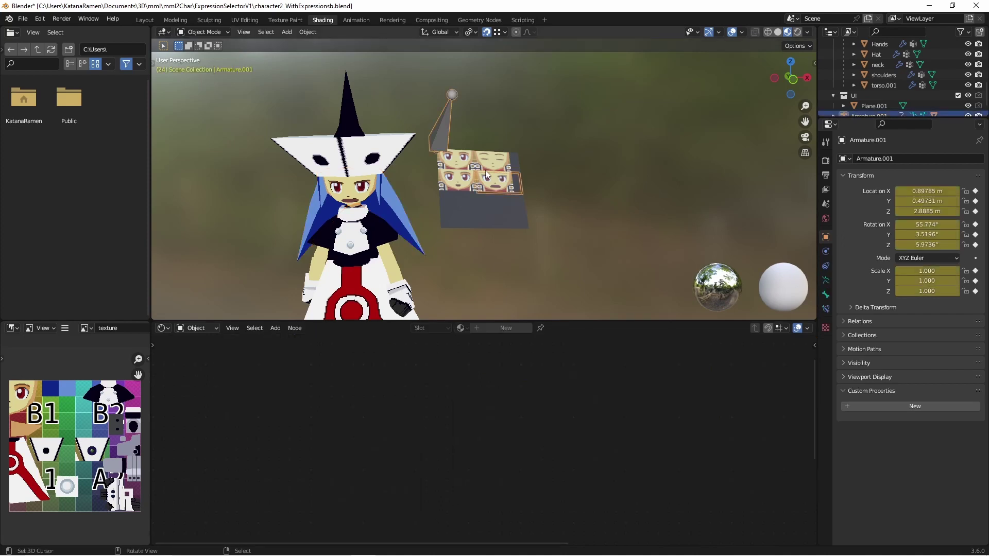
click(200, 32)
click(206, 66)
key(g)
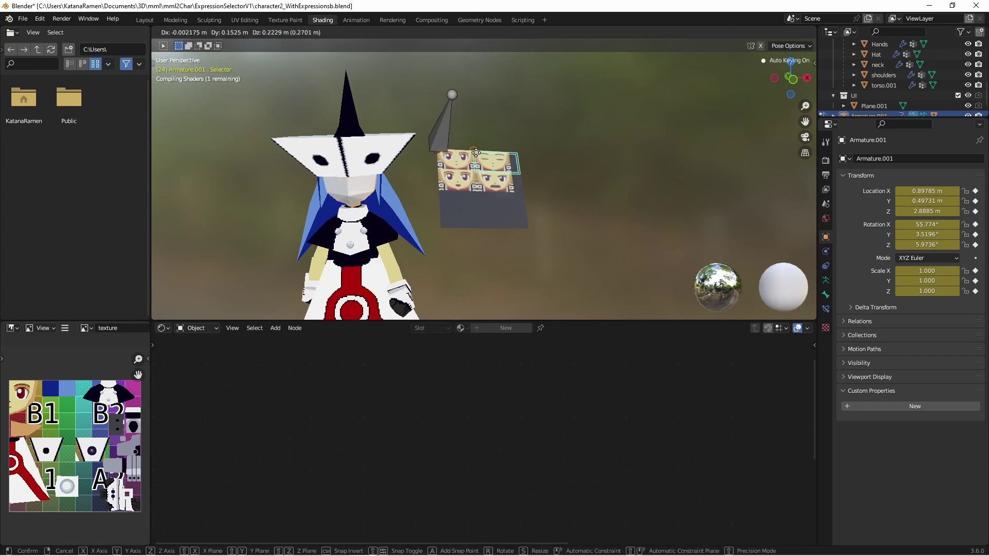
click(449, 153)
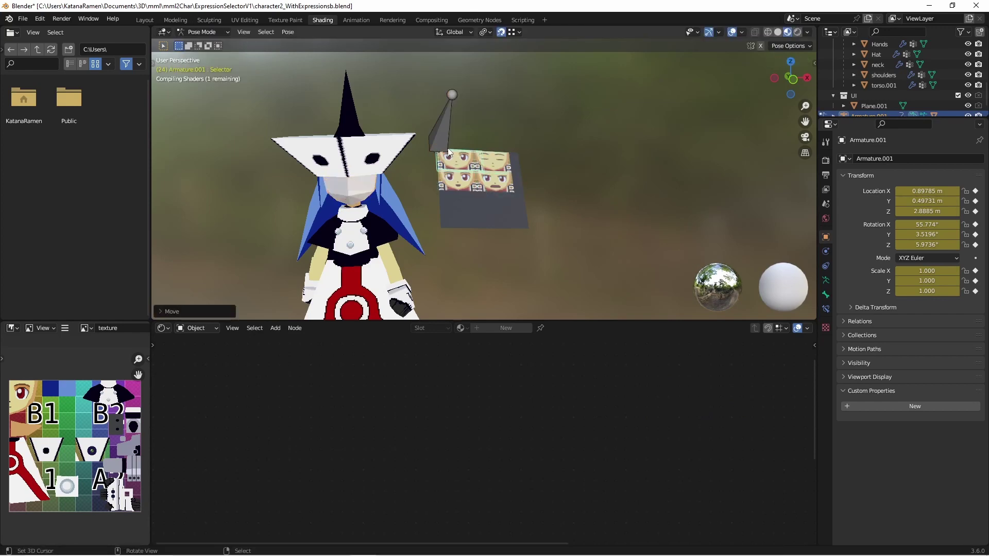
key(g)
click(479, 186)
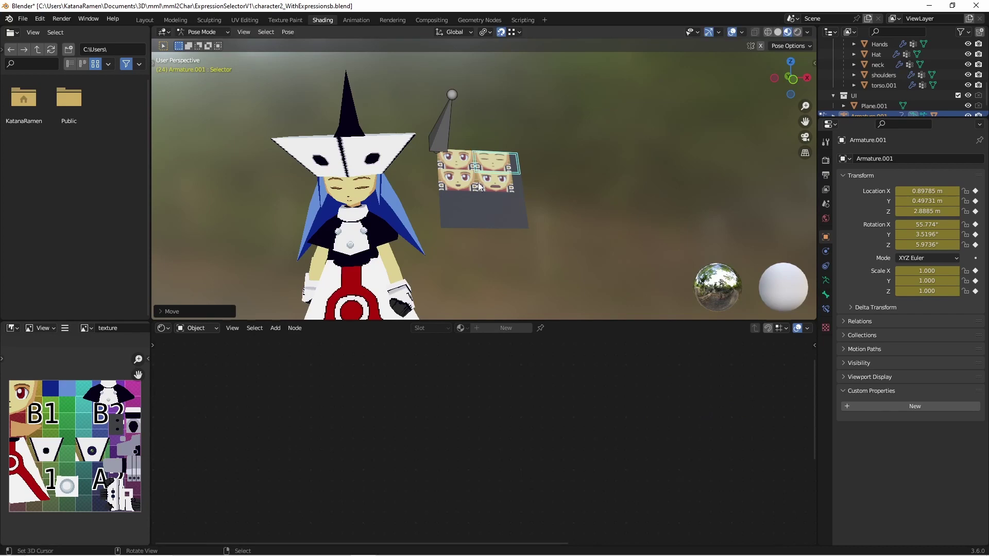
key(g)
click(478, 201)
middle_drag(477, 202, 468, 208)
Return Armature.001 to Pose Mode, try the Selector bone on the blank area below the faces, and undo that move
right_click(467, 208)
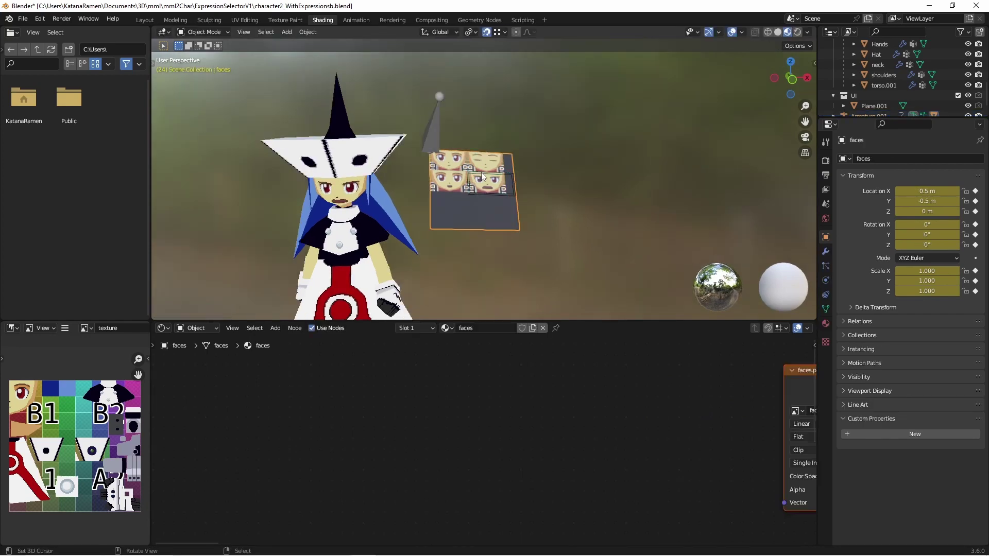
click(483, 177)
key(ctrl+Tab)
key(g)
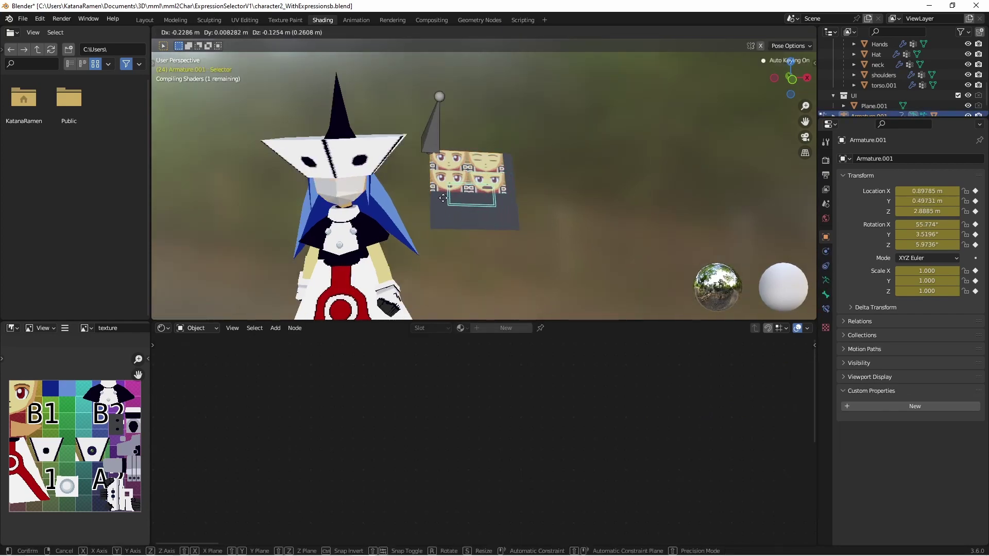
click(443, 210)
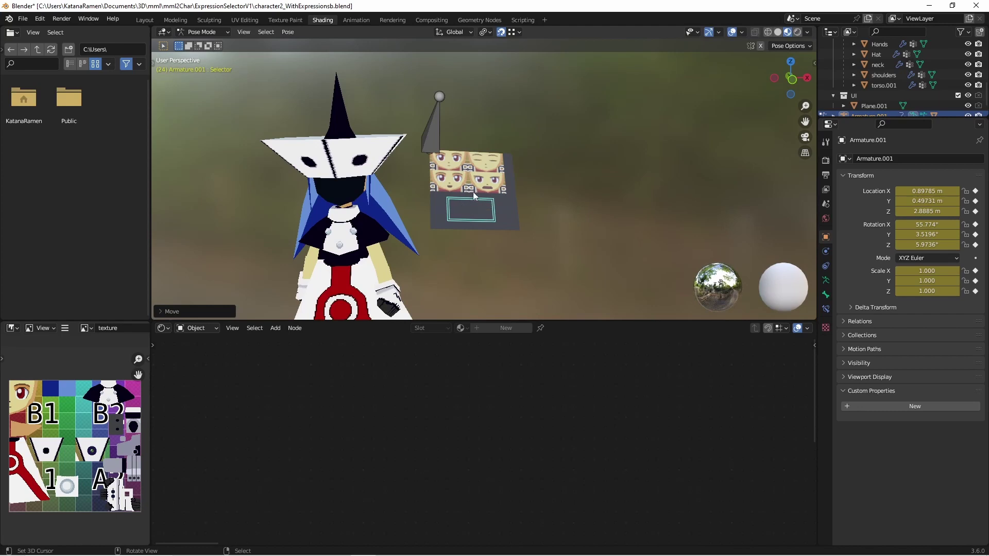
key(ctrl+z)
Test the rig by moving the Selector bone repeatedly between the open-mouth, angry and closed-eyes faces, ending on the closed-eyes face
key(g)
click(435, 176)
key(g)
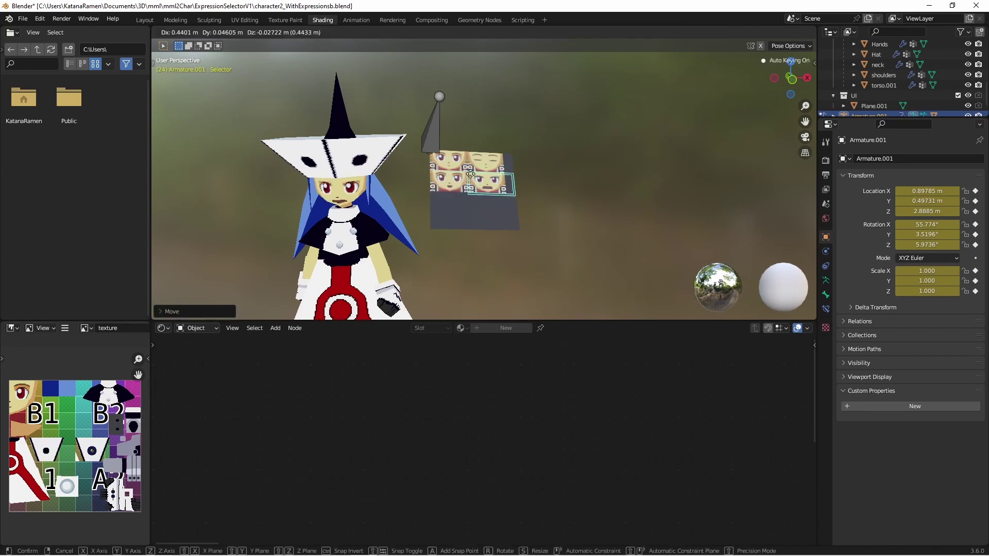
click(472, 177)
key(g)
click(471, 153)
key(g)
click(475, 178)
key(g)
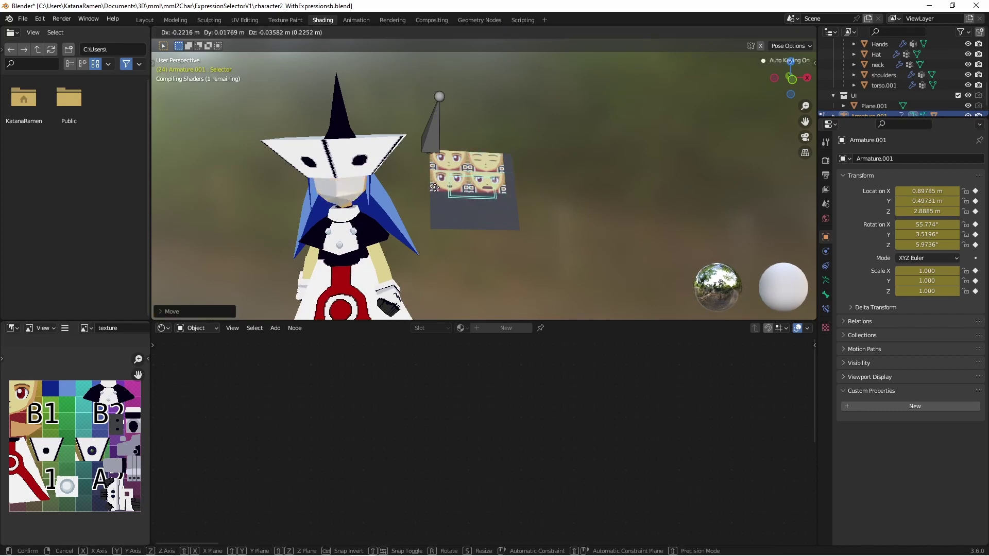
click(439, 181)
key(g)
click(476, 183)
key(g)
click(470, 155)
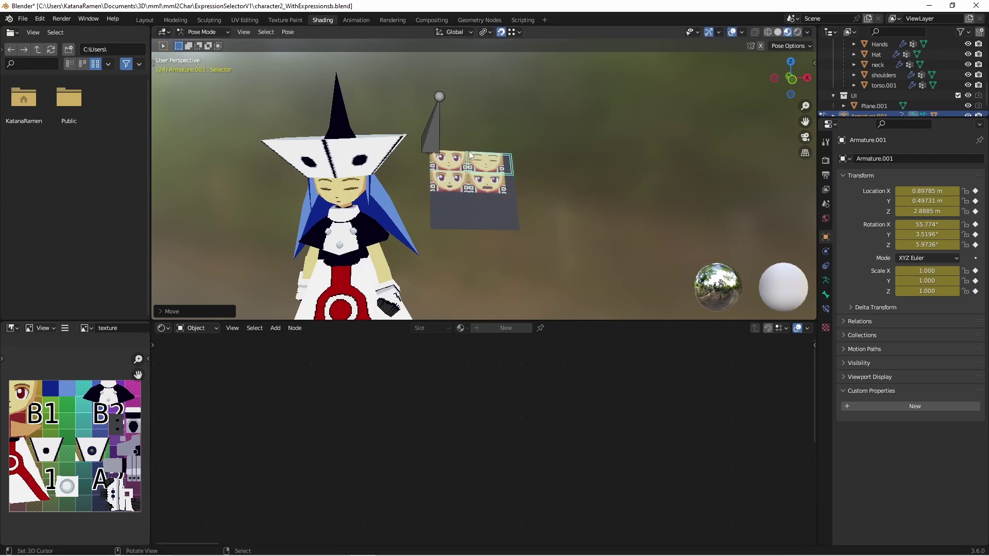
Preview the expressions from several viewing angles by moving the Selector bone around the face grid, finishing on the angry face
middle_drag(499, 180, 480, 213)
middle_drag(461, 193, 516, 211)
scroll(546, 221, up, 2)
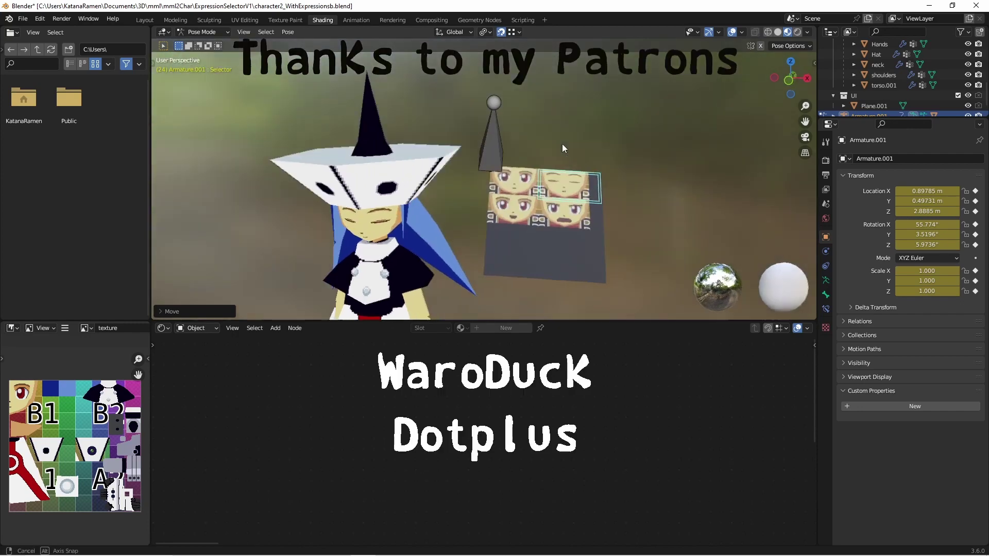
middle_drag(561, 145, 534, 171)
key(g)
click(531, 203)
key(g)
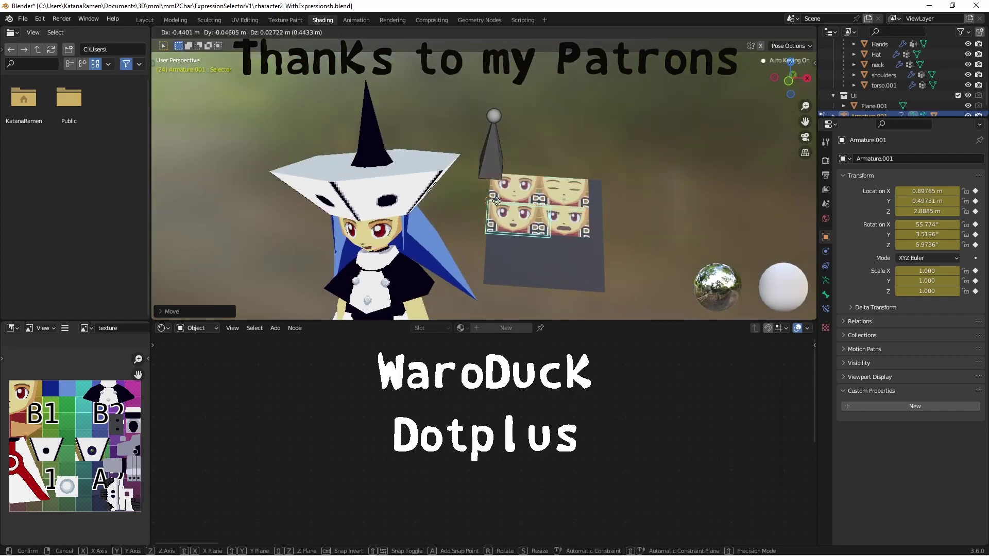
click(485, 204)
middle_drag(484, 204, 513, 179)
key(g)
click(563, 180)
key(g)
click(562, 153)
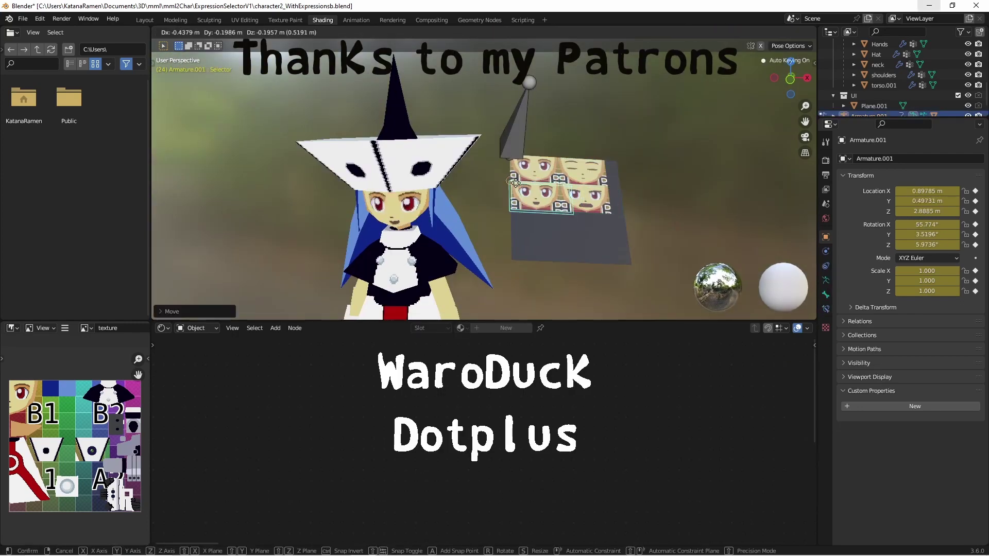
key(g)
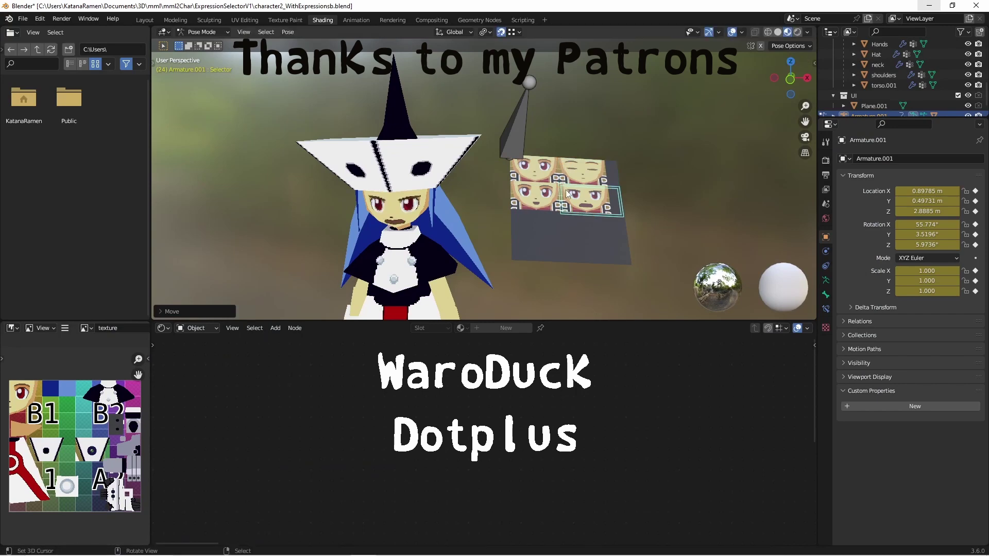
click(562, 184)
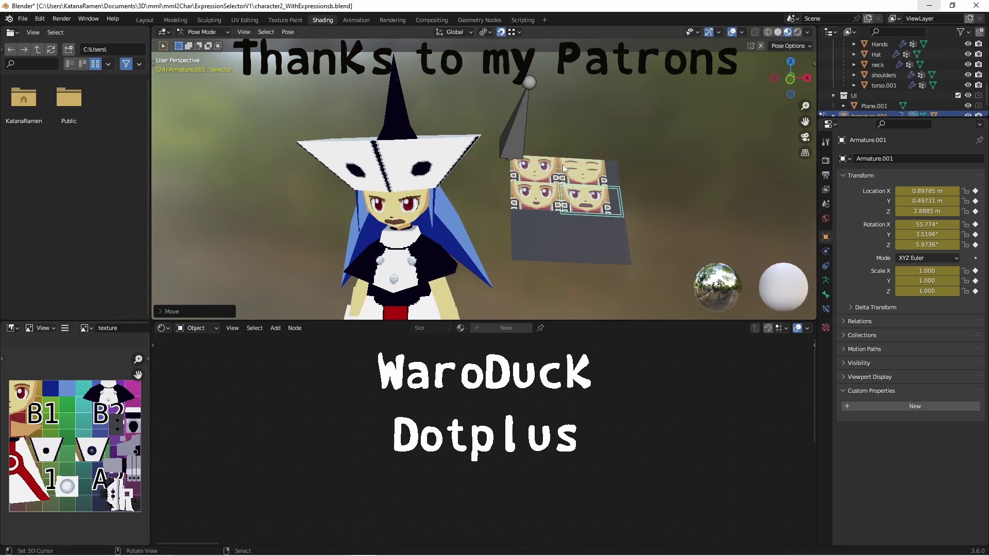